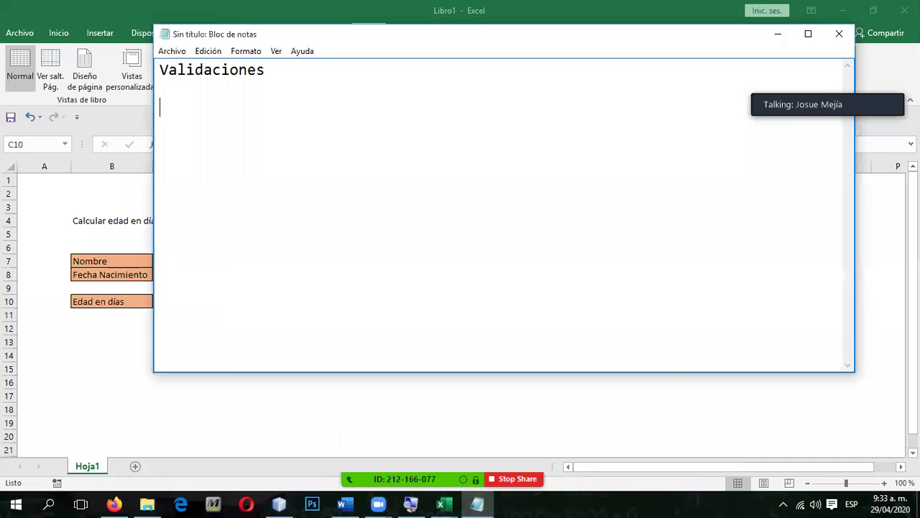
Step: Rename the Hoja2 sheet tab to 'Formulario'
click(138, 462)
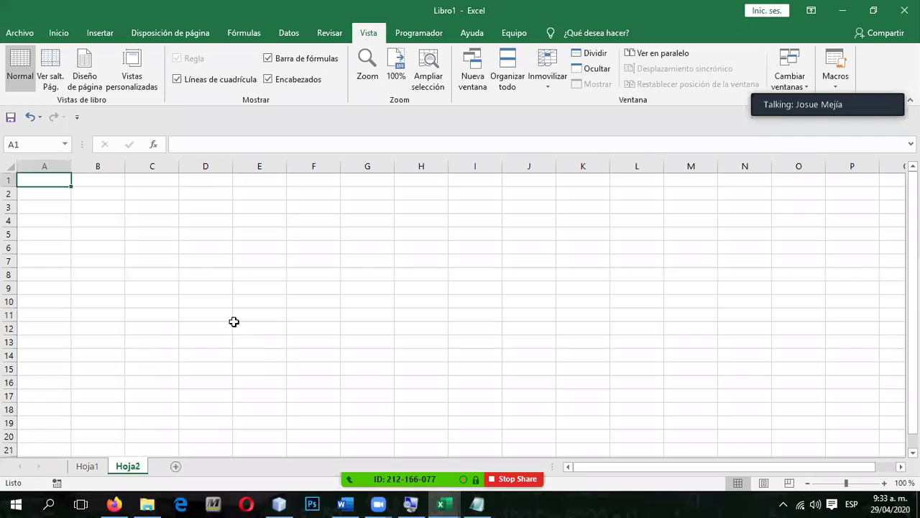
double_click(139, 465)
text(Formulario)
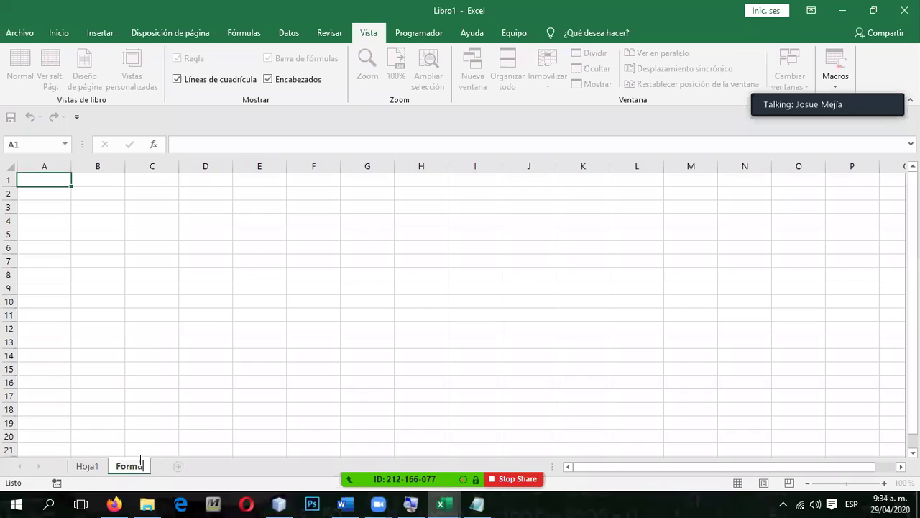
key(Return)
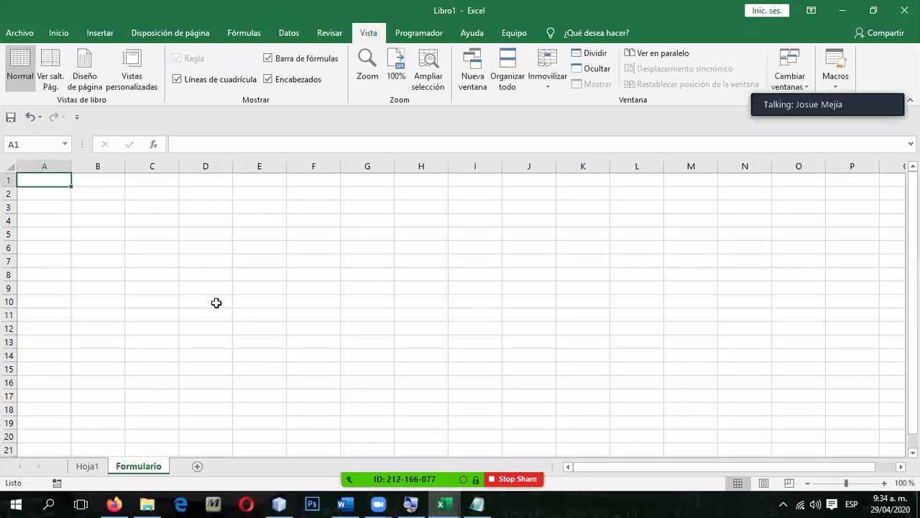
click(202, 194)
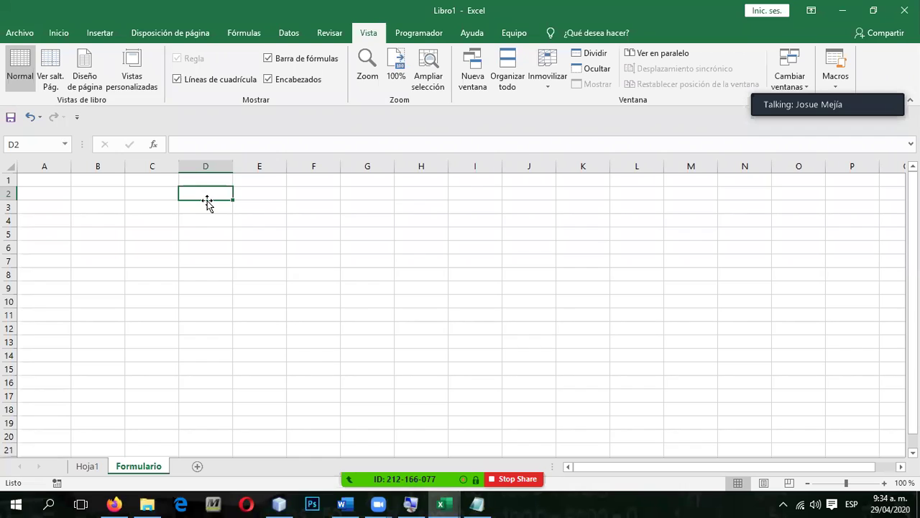
Step: Enter the title 'Calcular a que grupo pertenece una persona, según su edad' in D4
click(180, 253)
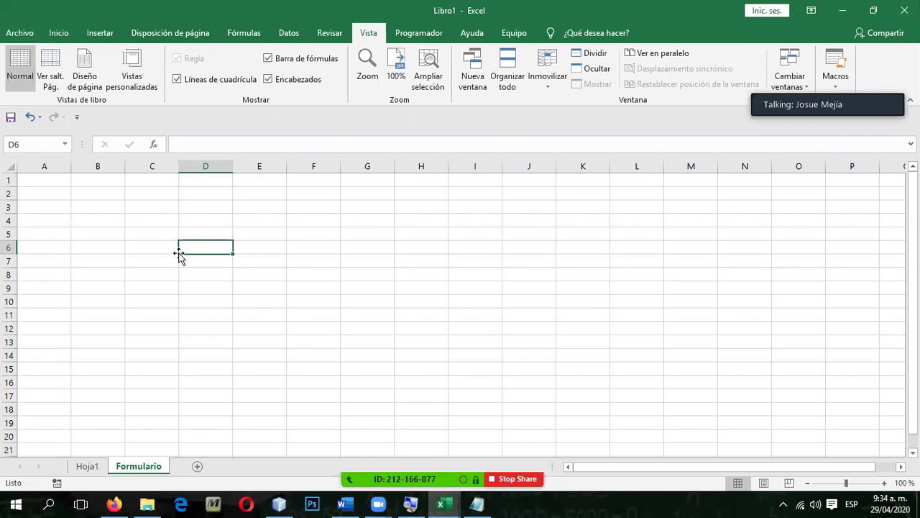
key(Down)
key(Down)
key(Up)
key(Up)
key(Up)
key(Up)
key(Down)
key(Down)
key(Up)
key(Up)
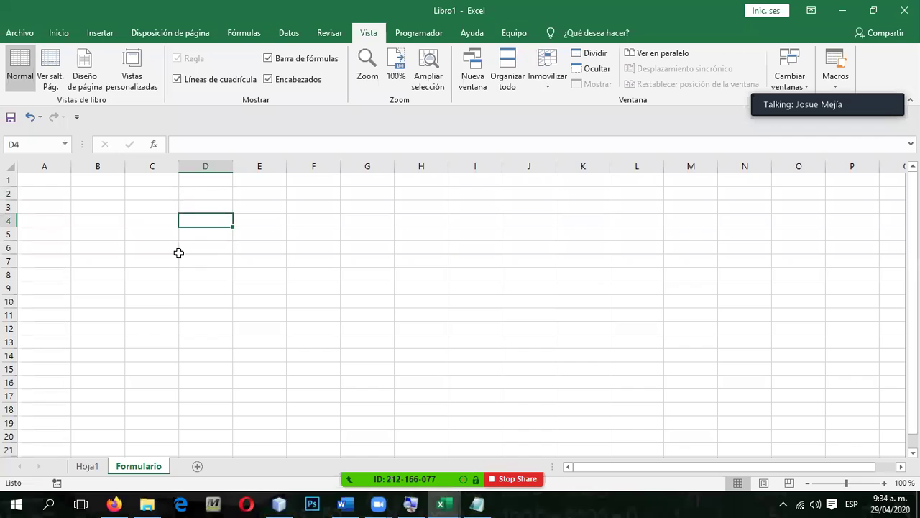
text(Calcu)
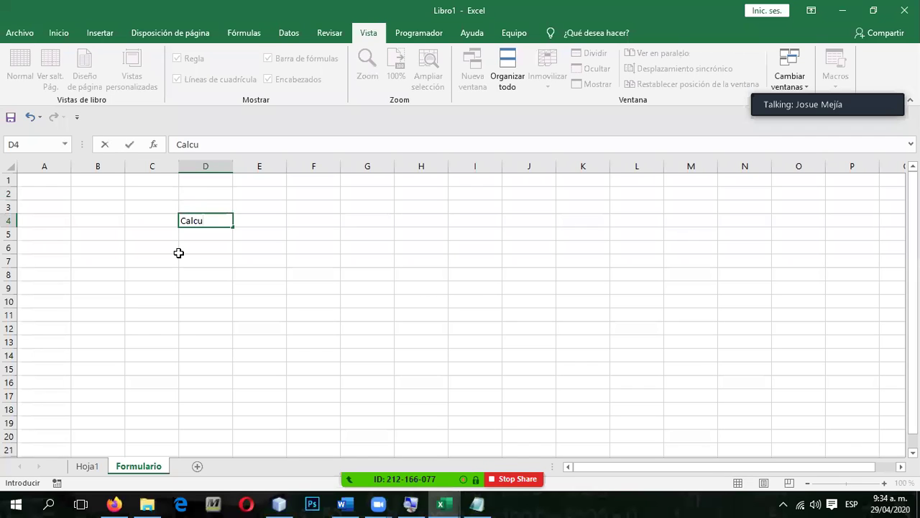
text(lar a que grupo pertenece )
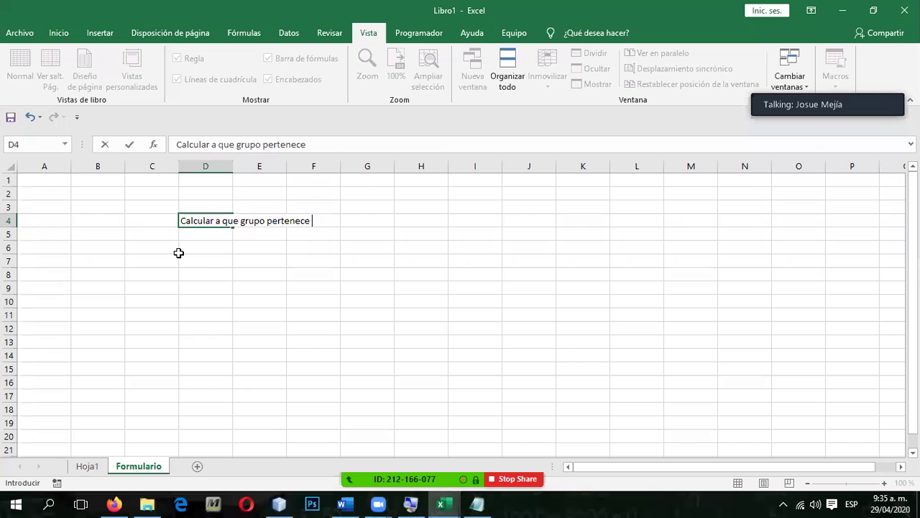
text(una persona, según su edad)
key(Return)
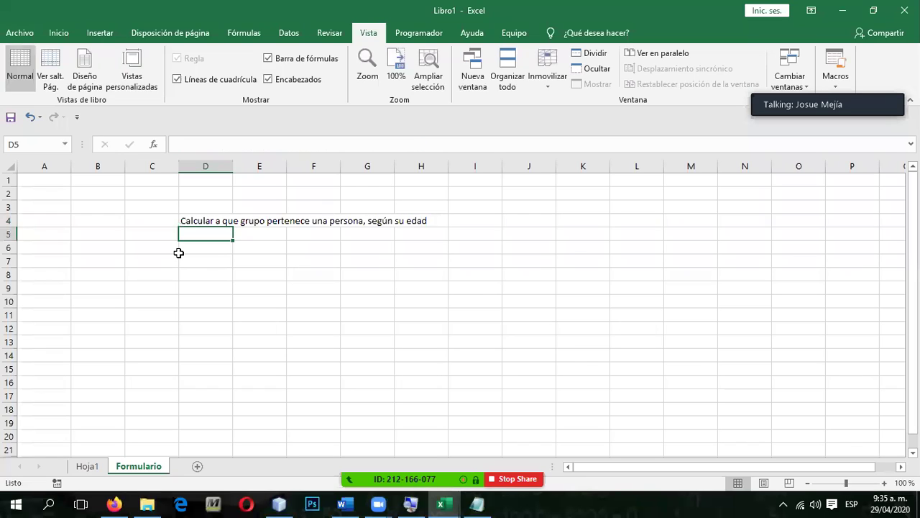
Step: Enter headers Nombre, Edad, Grupo across D6:F6
mouse_move(199, 246)
mouse_down()
mouse_move(213, 298)
mouse_move(202, 252)
mouse_up()
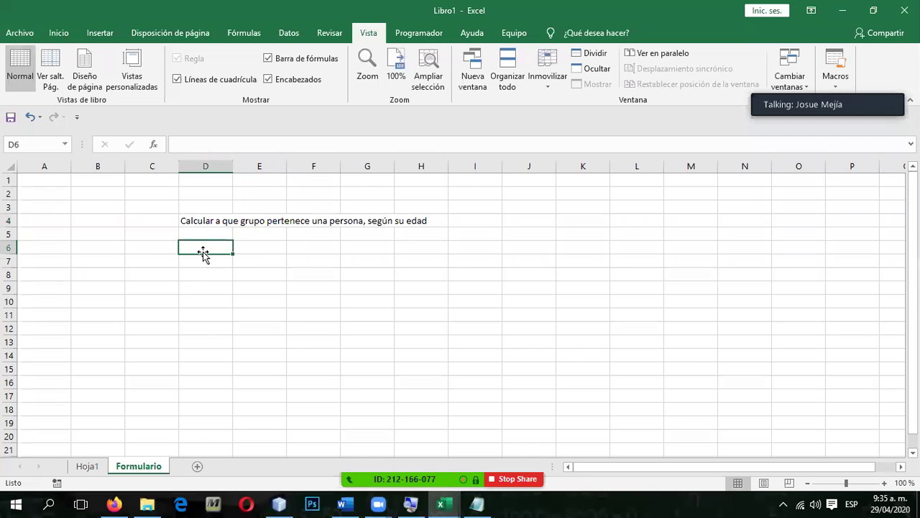
text(Nombre)
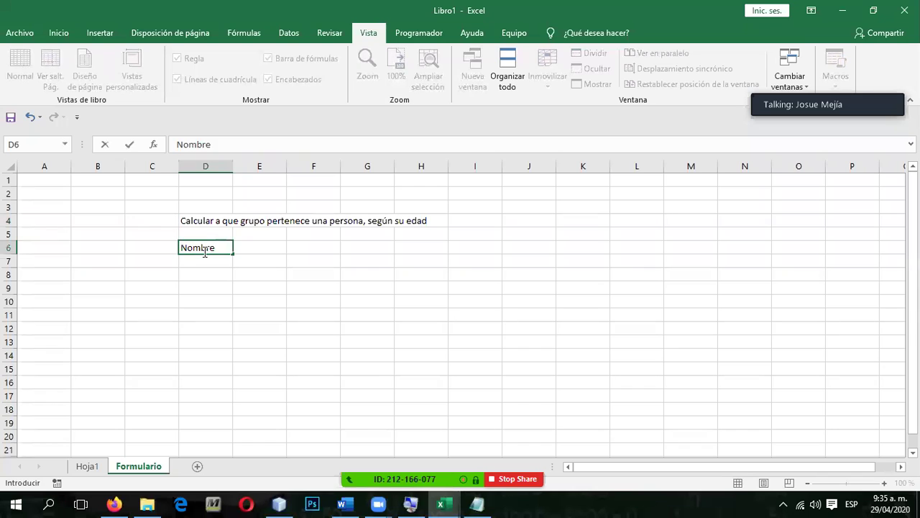
key(Tab)
text(Edad)
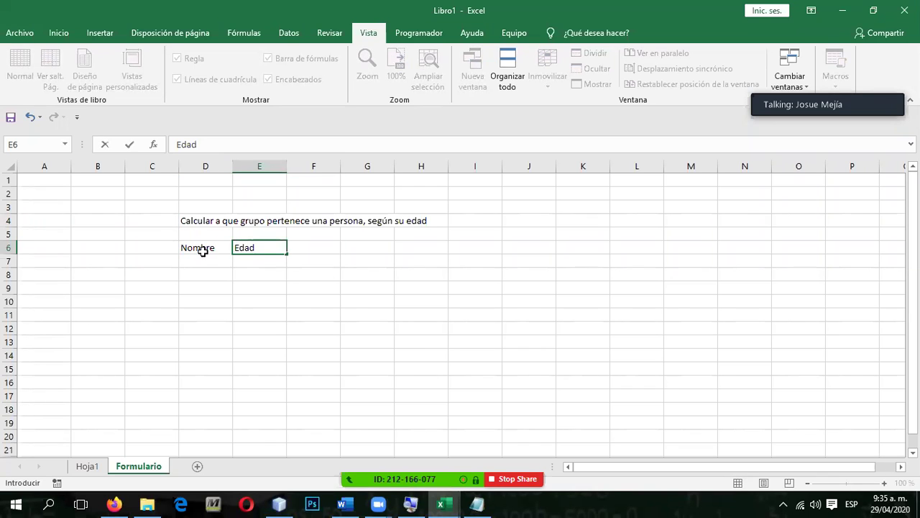
key(Tab)
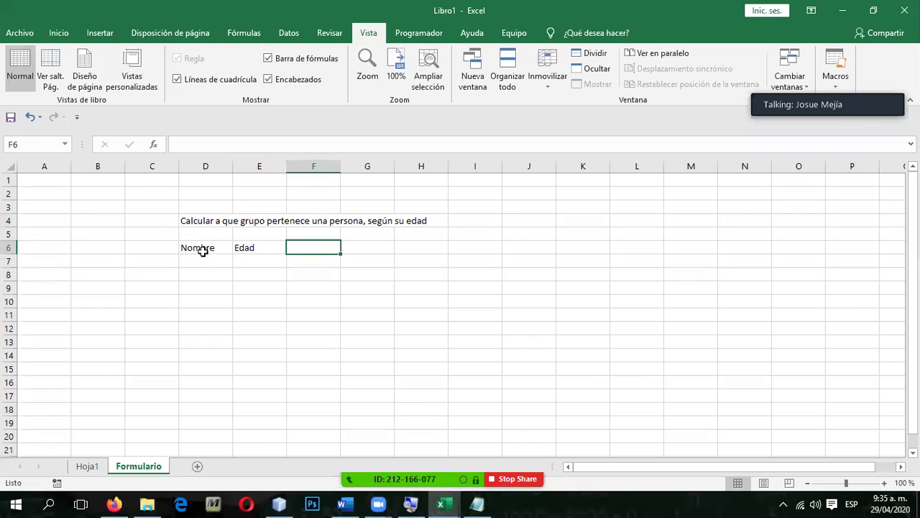
text(Grupo)
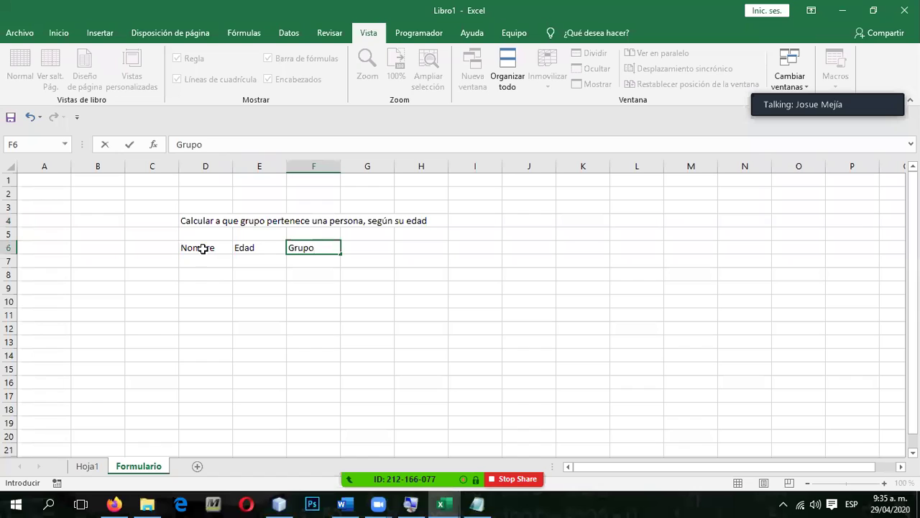
Step: Enter headers Edad and Grupo in J5:K5
click(548, 231)
key(Right)
key(Left)
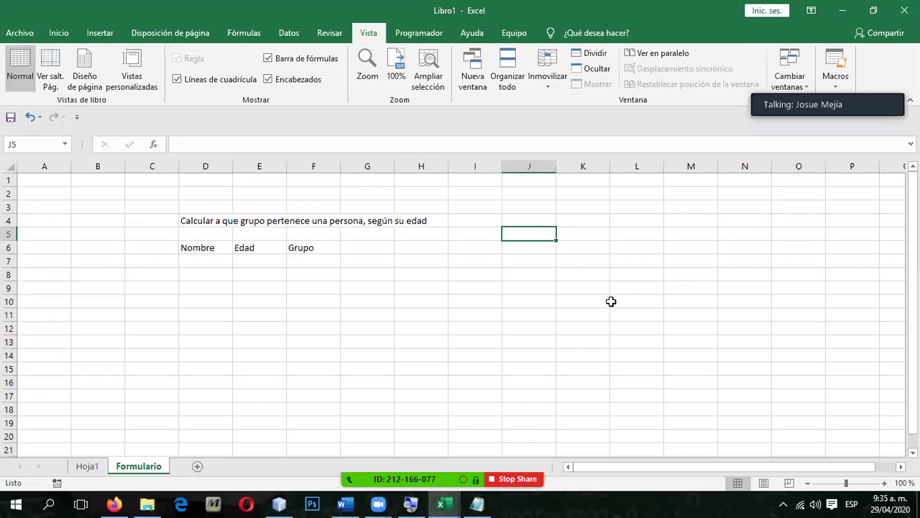
text(Edad)
key(Tab)
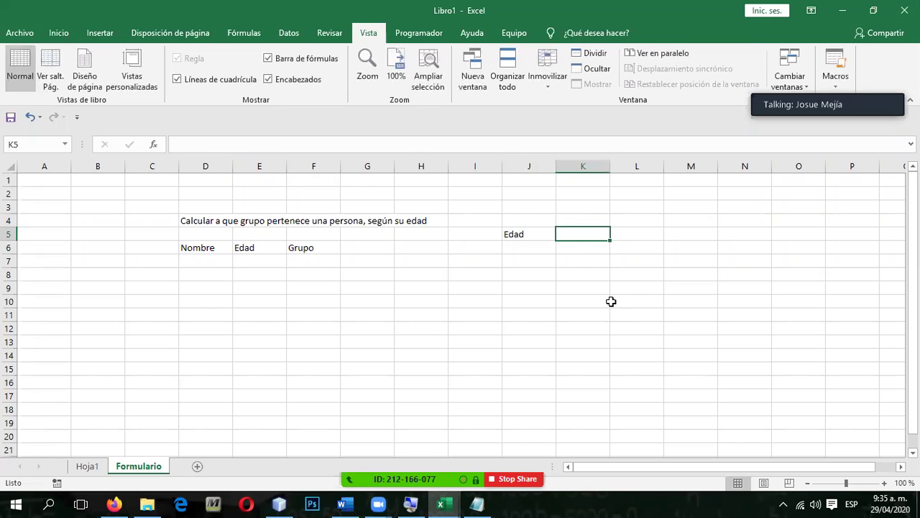
text(Grupo)
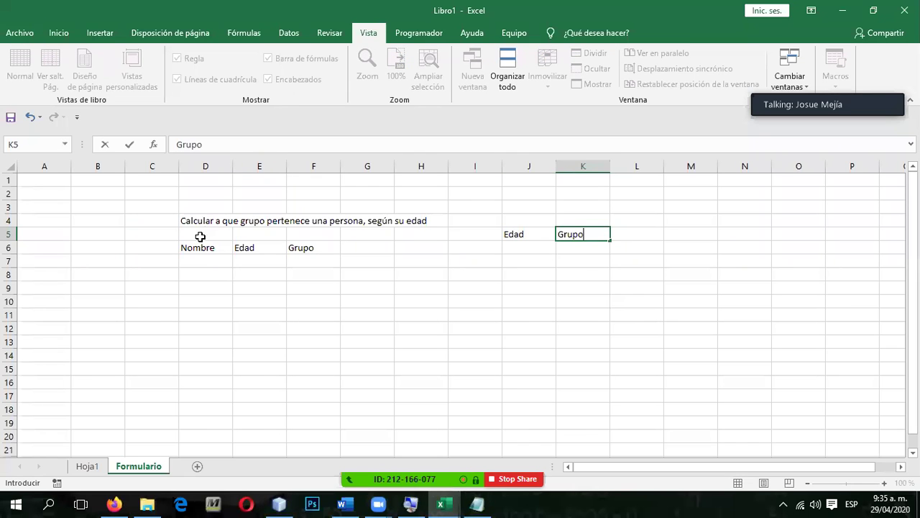
key(Return)
drag(209, 248, 303, 261)
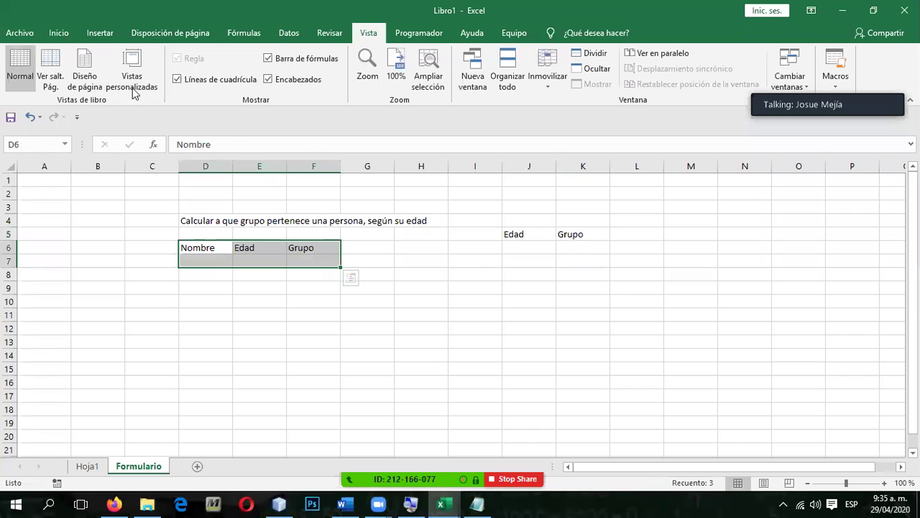
Step: Apply All Borders to the D6:F7 and J5:K8 tables
click(59, 33)
click(134, 79)
drag(505, 236, 569, 277)
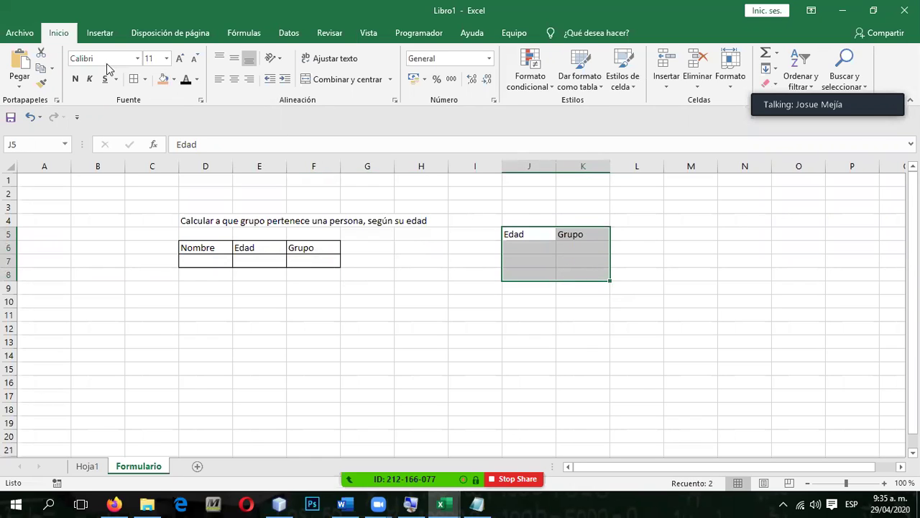
click(133, 79)
Step: Fill the J5:K5 and D6:F6 header rows orange
drag(522, 233, 585, 233)
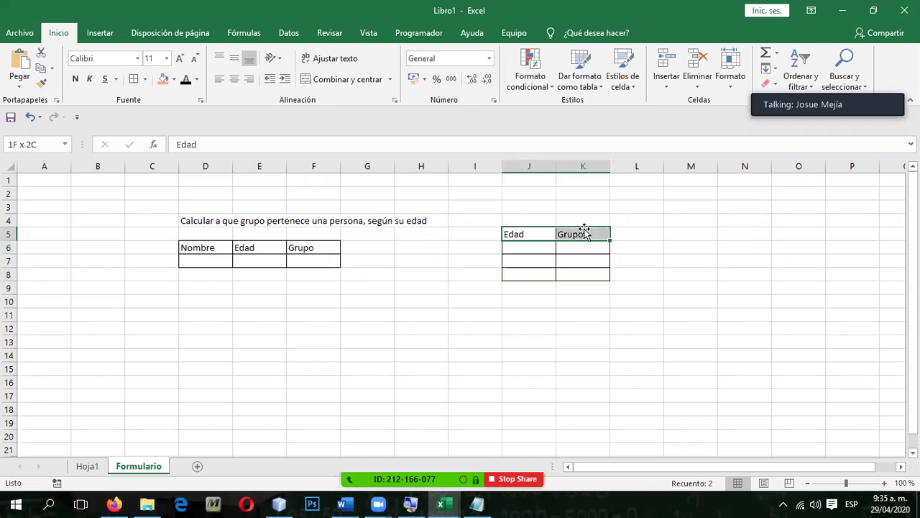
click(162, 79)
drag(197, 247, 302, 249)
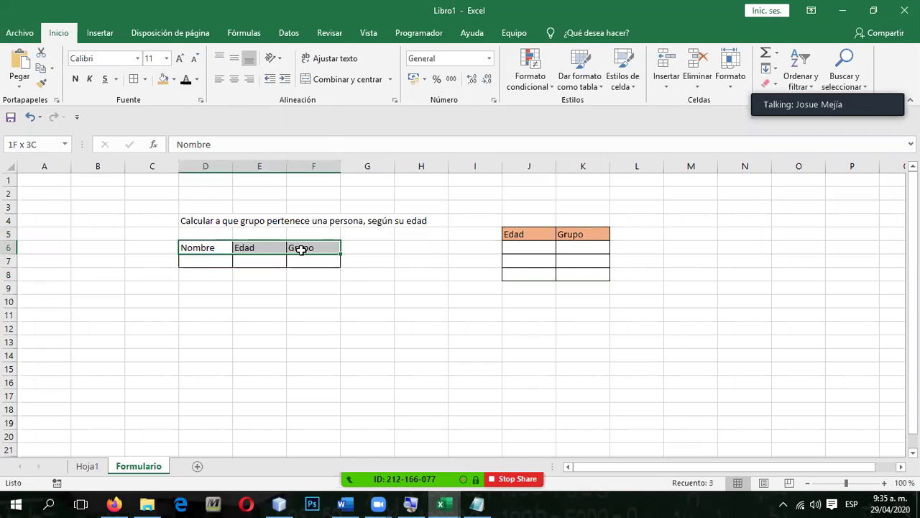
click(162, 79)
click(215, 369)
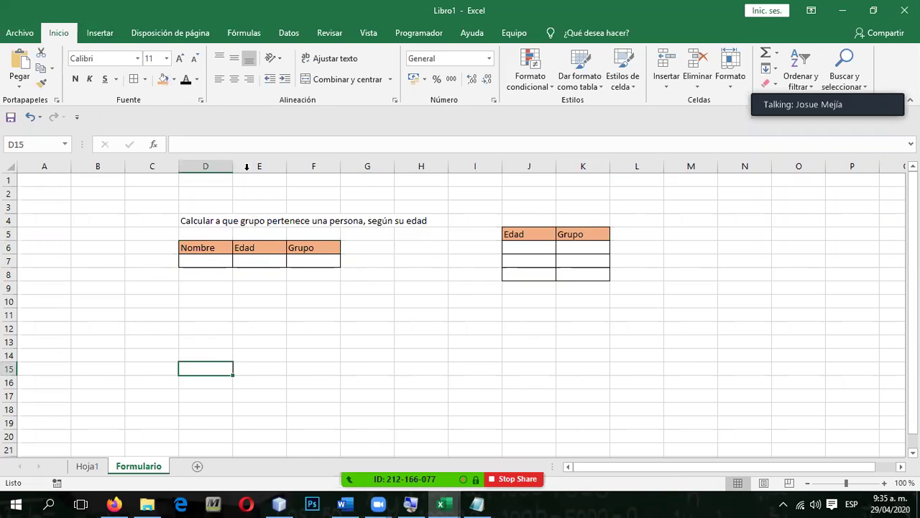
Step: Widen column D to fit Nombre, restoring column E after it collapsed
drag(245, 164, 202, 165)
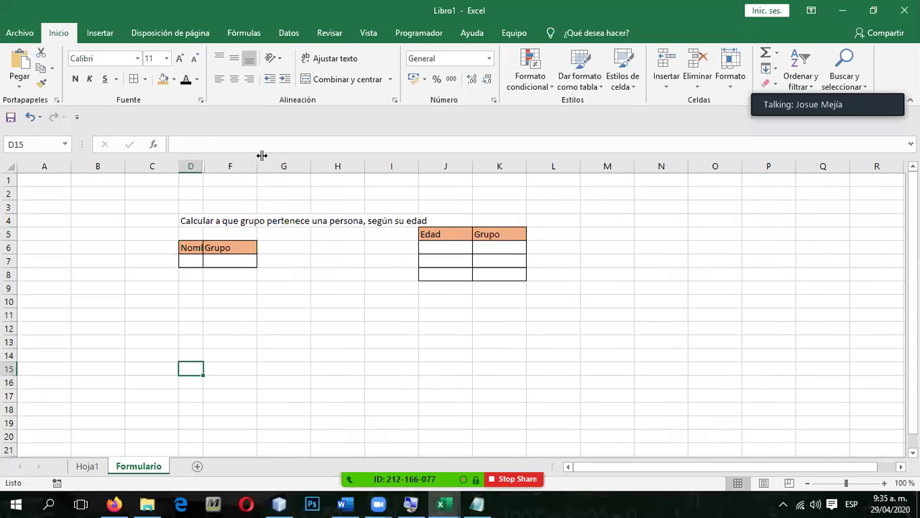
drag(261, 156, 220, 257)
drag(204, 171, 277, 167)
click(220, 260)
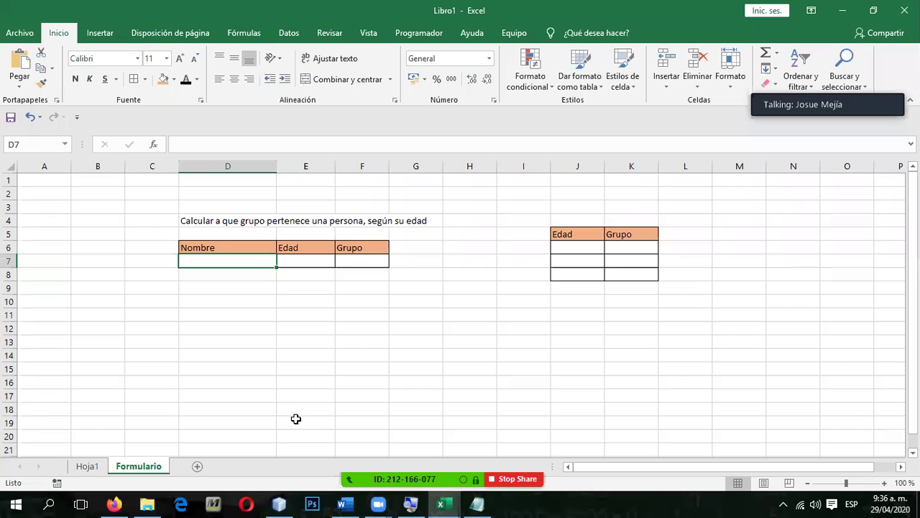
click(362, 261)
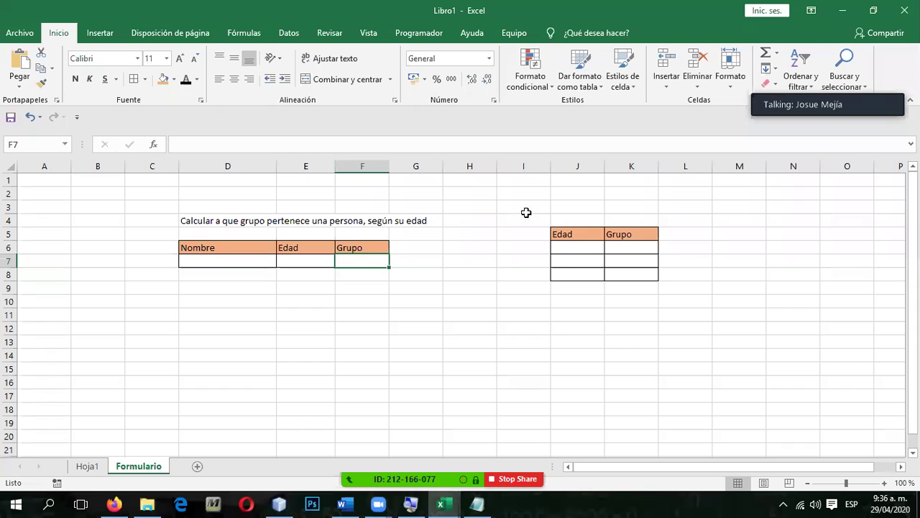
click(567, 249)
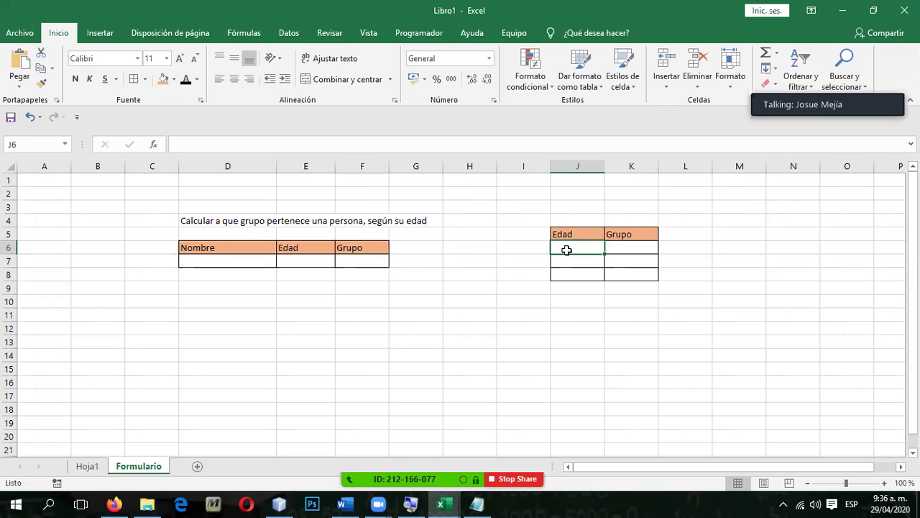
click(321, 261)
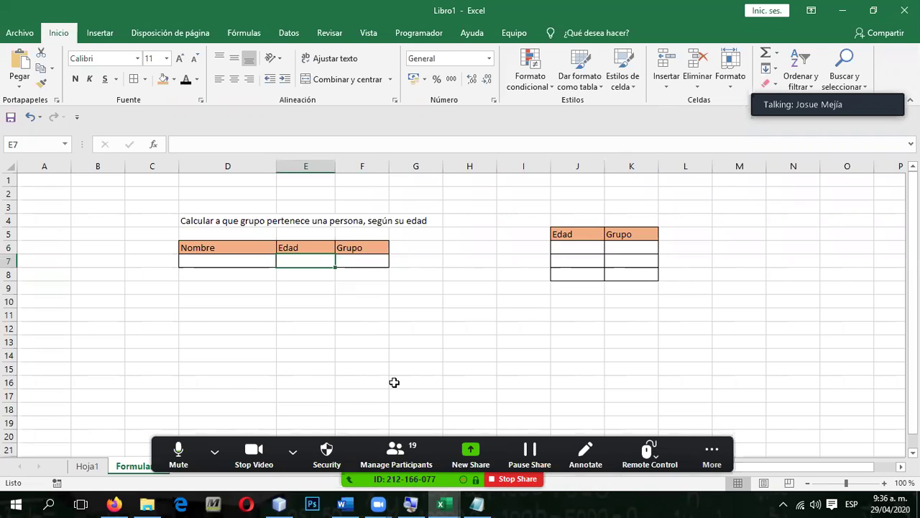
key(Left)
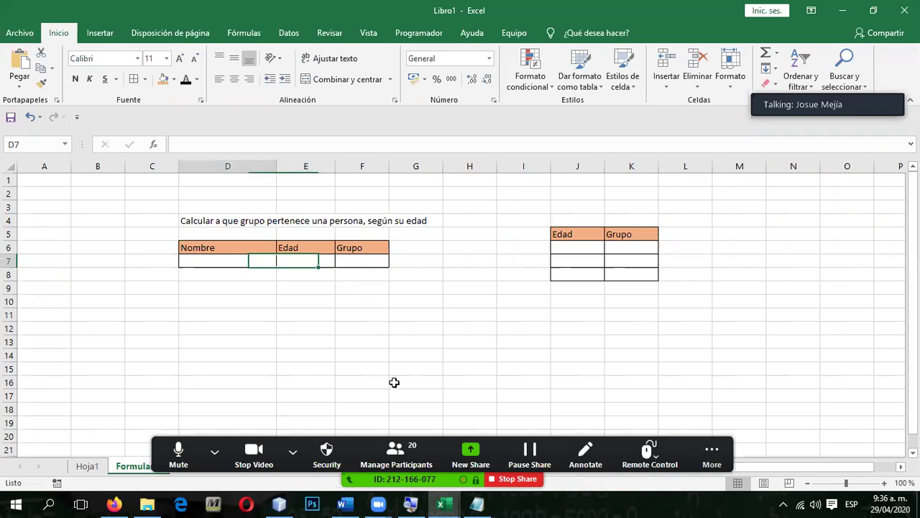
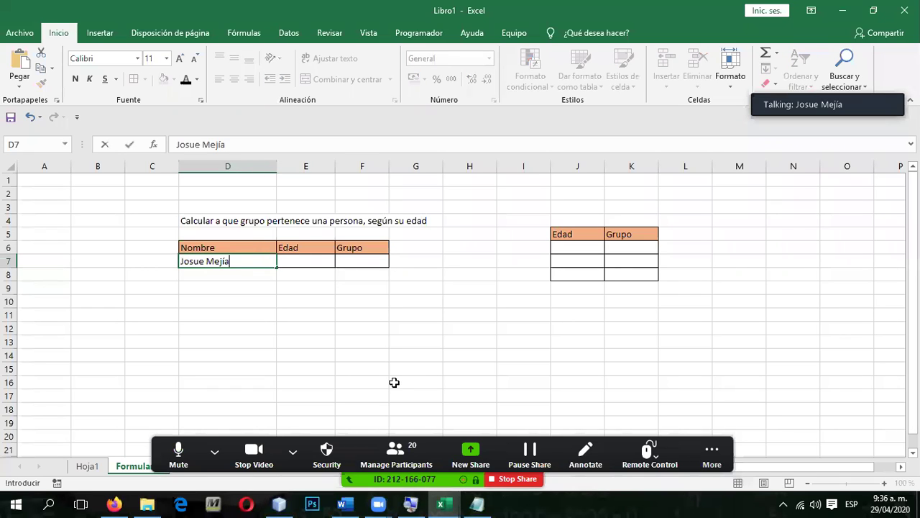
key(Tab)
key(Right)
key(Right)
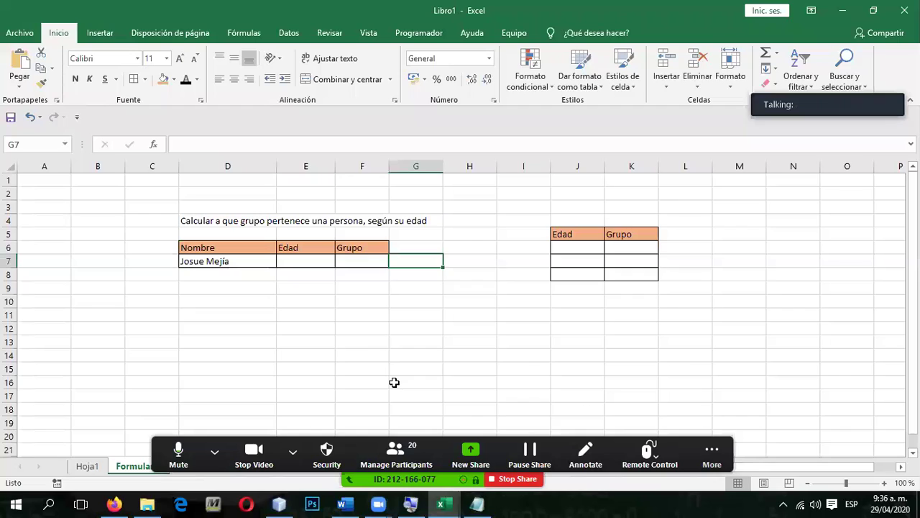
key(Left)
key(Left)
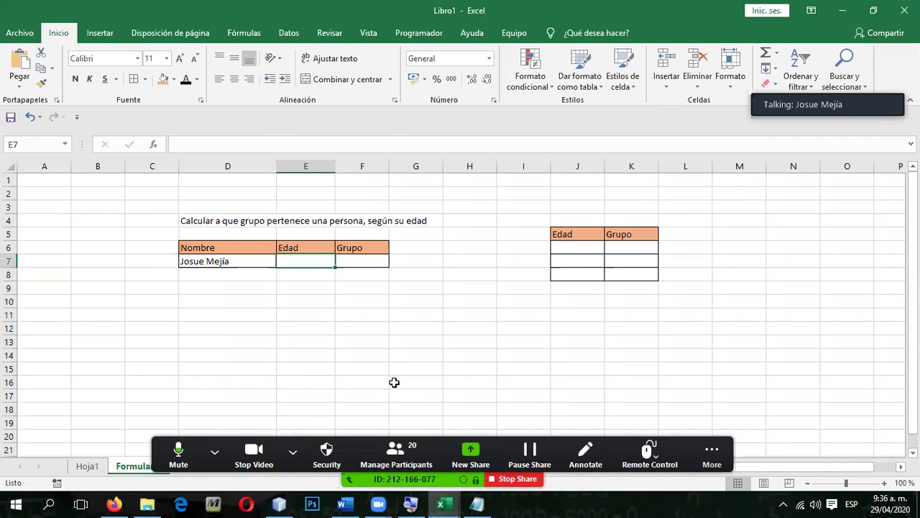
text(300)
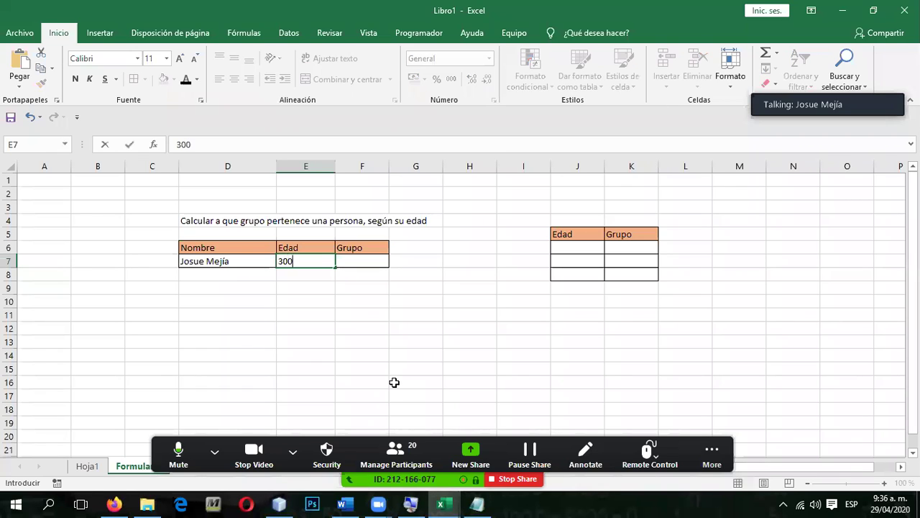
key(ctrl+Return)
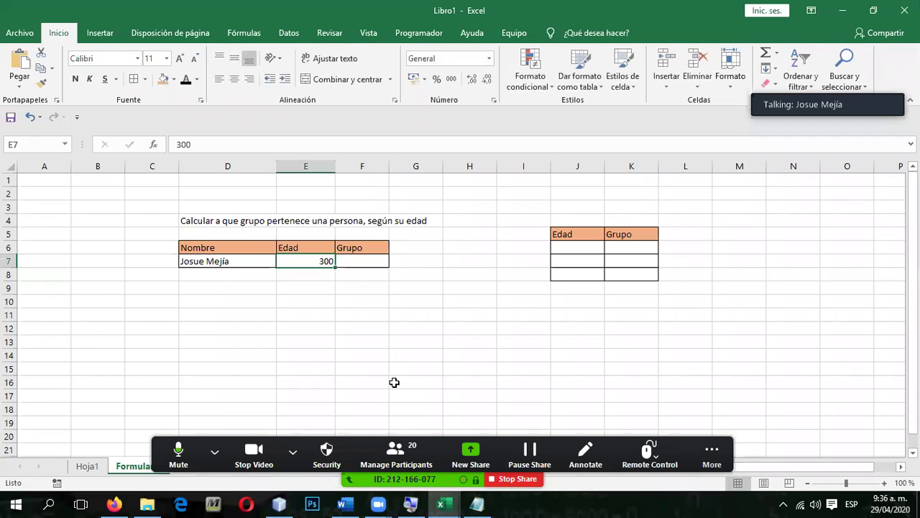
key(Delete)
click(567, 250)
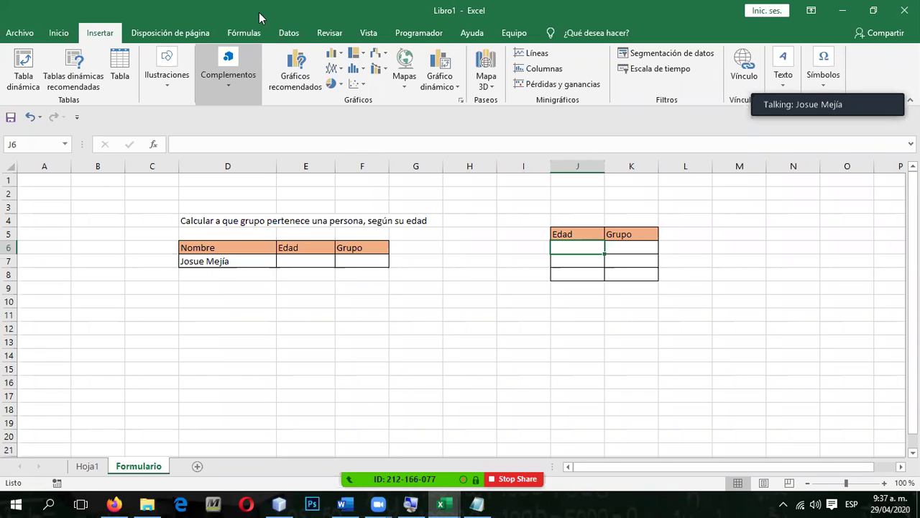
Step: Select the Edad cell E7 and bring up the Datos tab's Validación de datos options
click(289, 33)
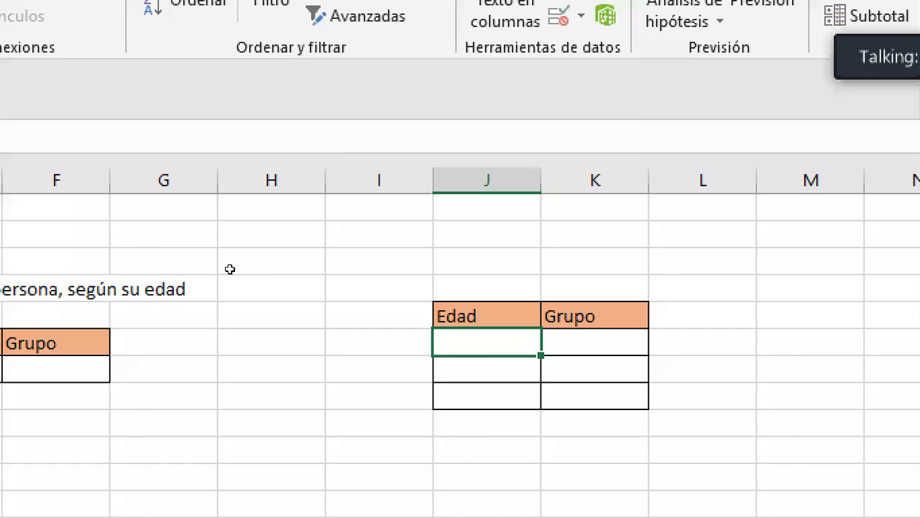
key(Left)
key(Left)
key(Left)
key(Left)
key(Left)
key(Down)
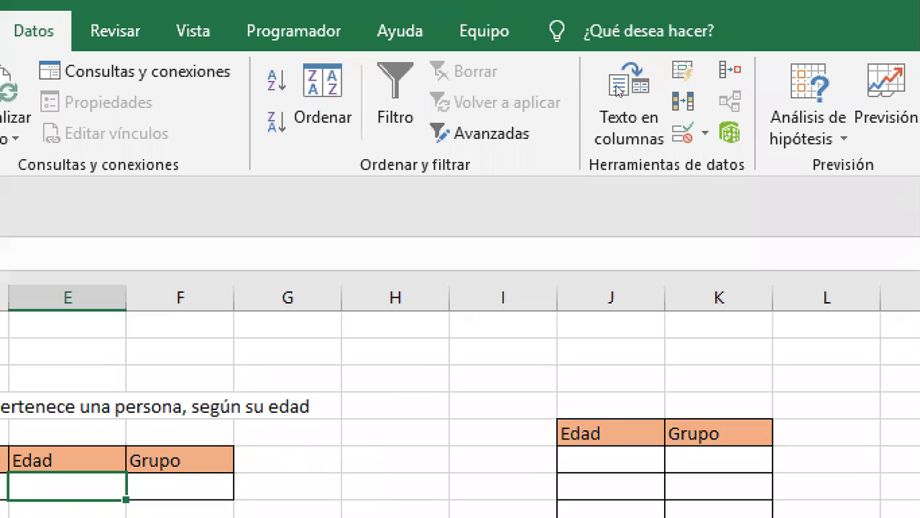
click(702, 134)
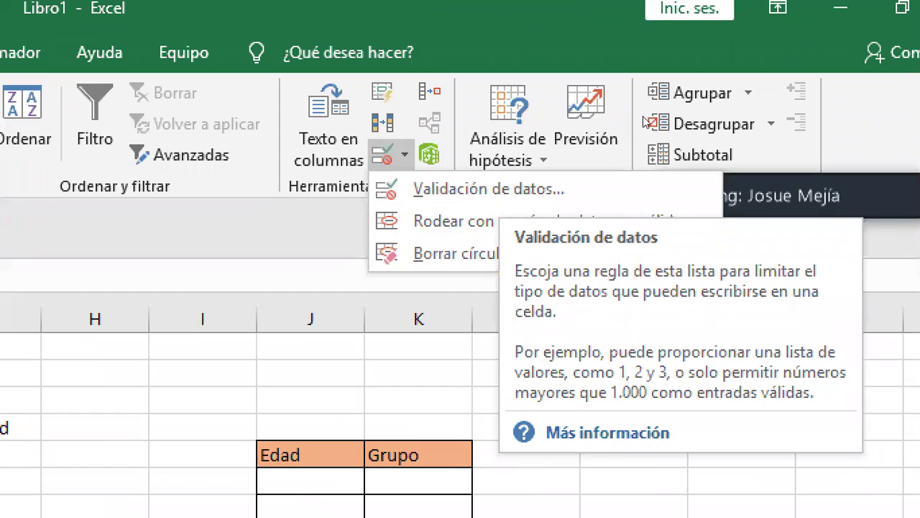
key(Down)
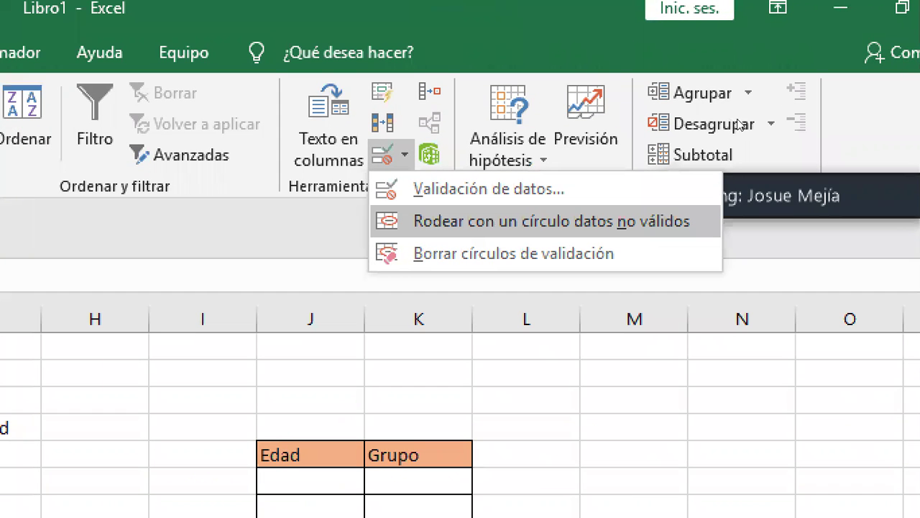
key(Down)
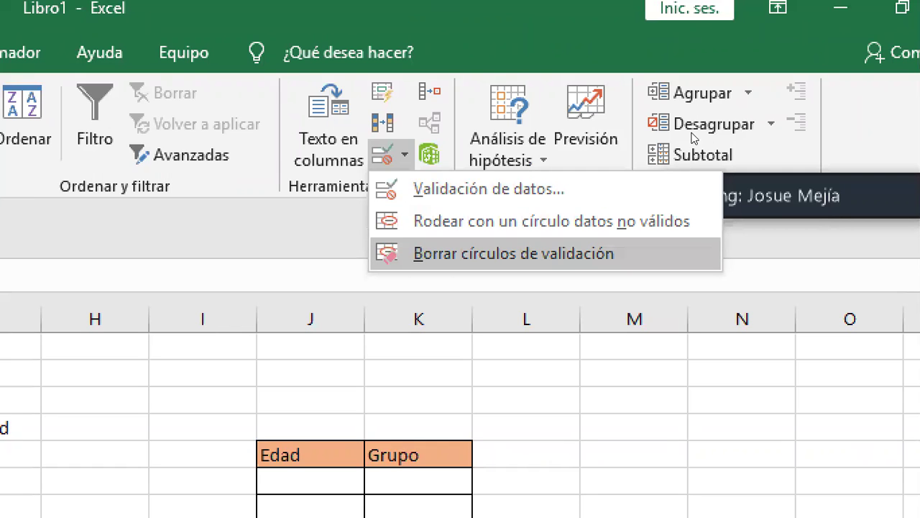
key(Up)
key(Up)
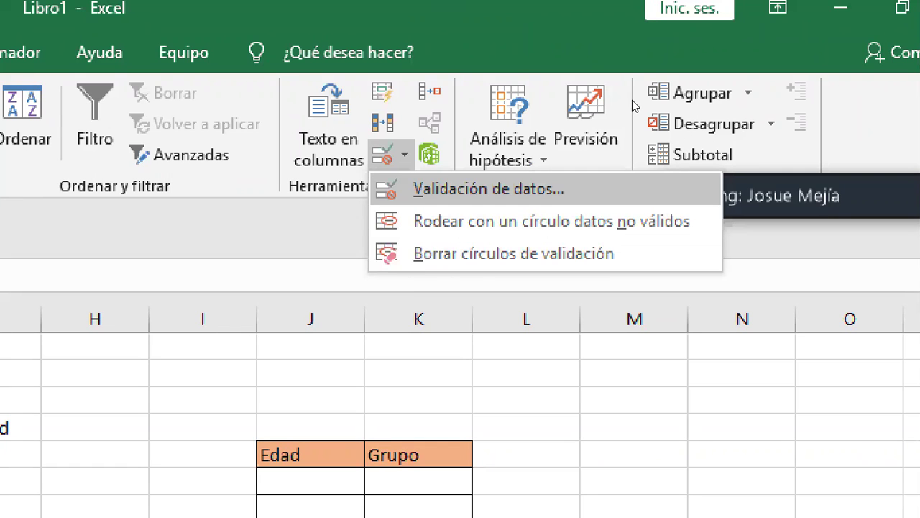
Step: Set the Edad cell's input message to 'Escriba su edad'
key(Return)
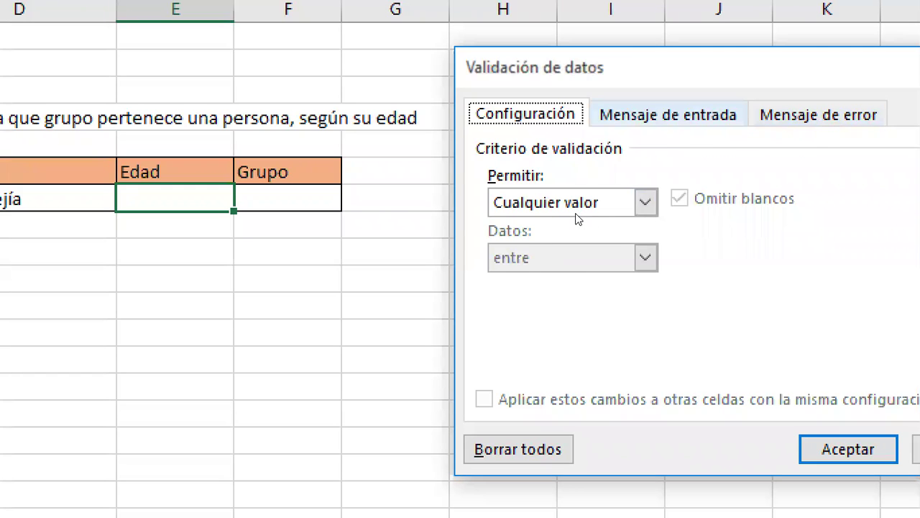
key(ctrl+Tab)
key(Tab)
key(Tab)
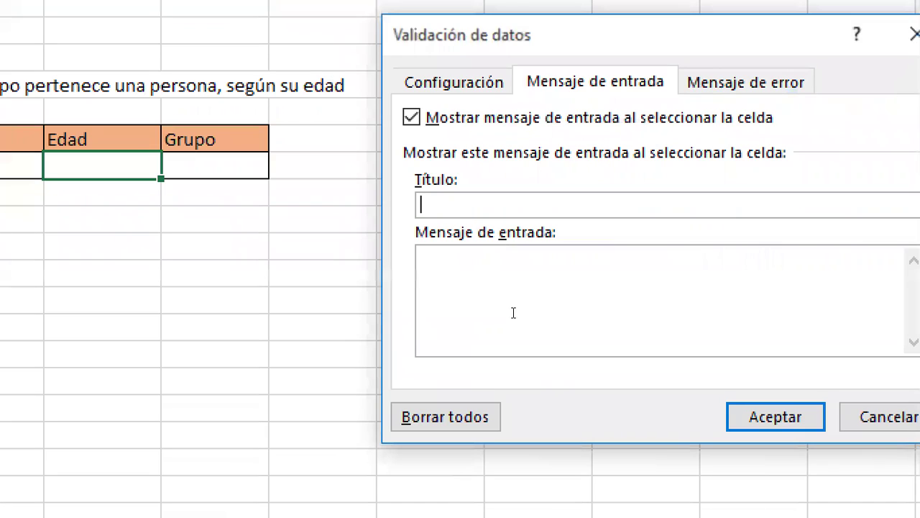
key(Tab)
text(Escriba su edad)
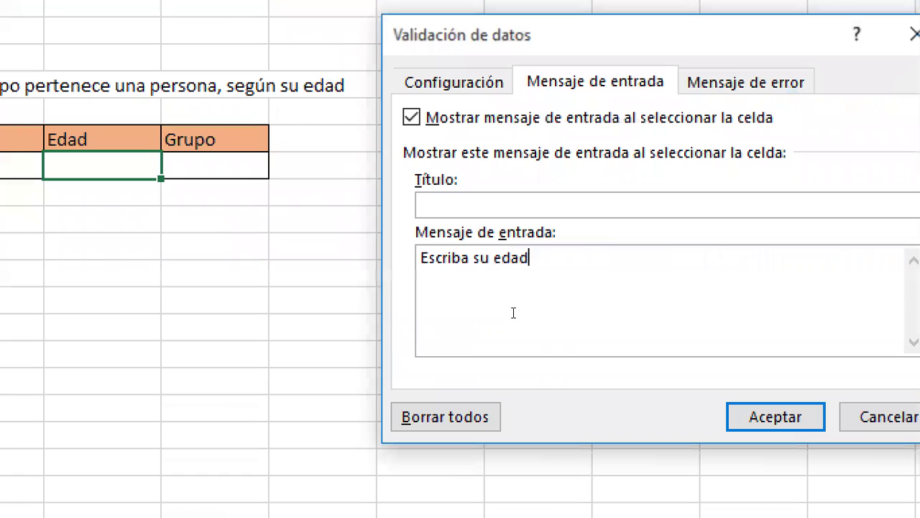
key(Return)
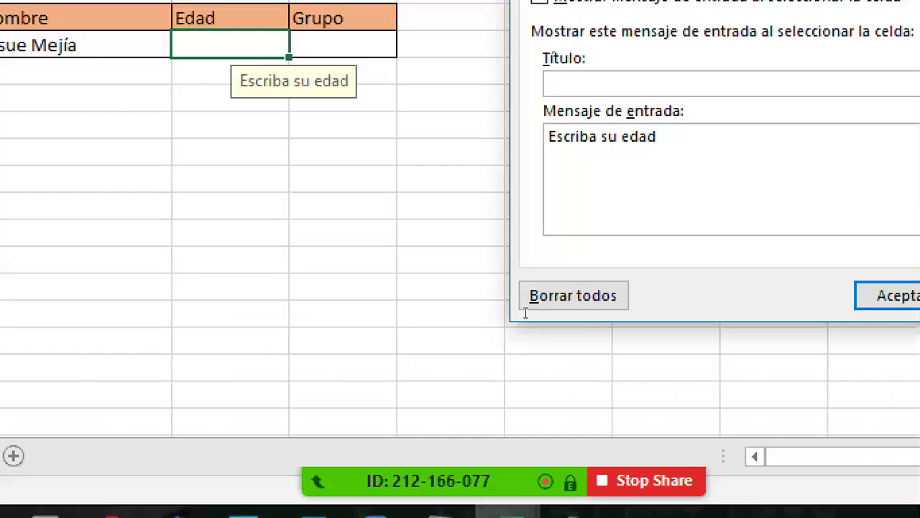
Step: Extend the input message to 'Escriba su edad, en números' and reselect the Edad cell
text(, en números)
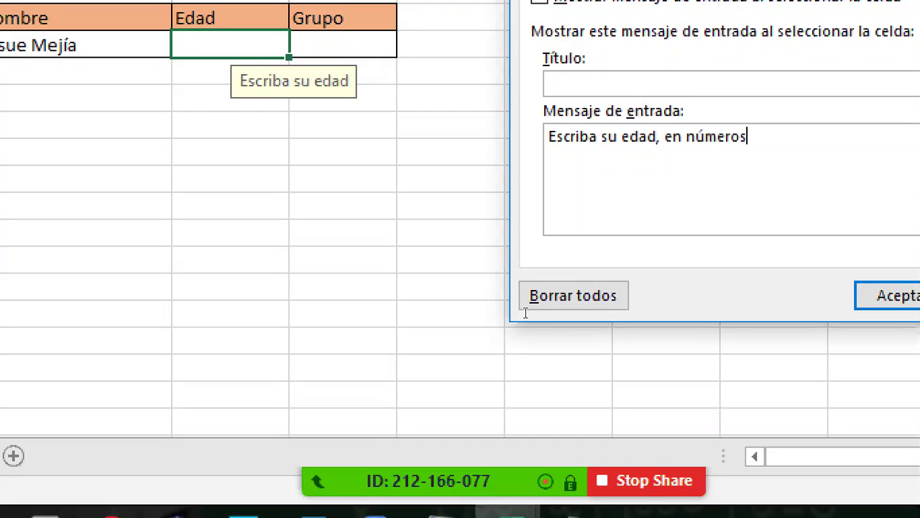
key(Return)
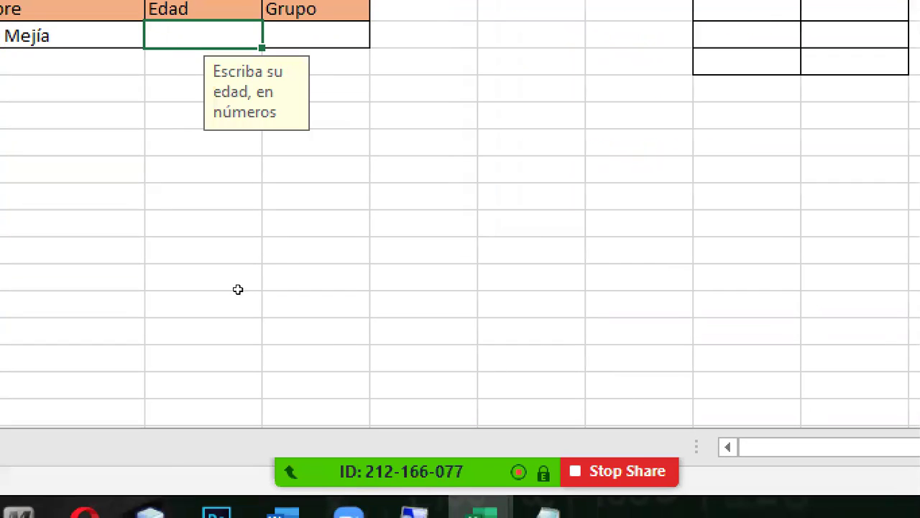
key(Return)
key(Up)
key(Right)
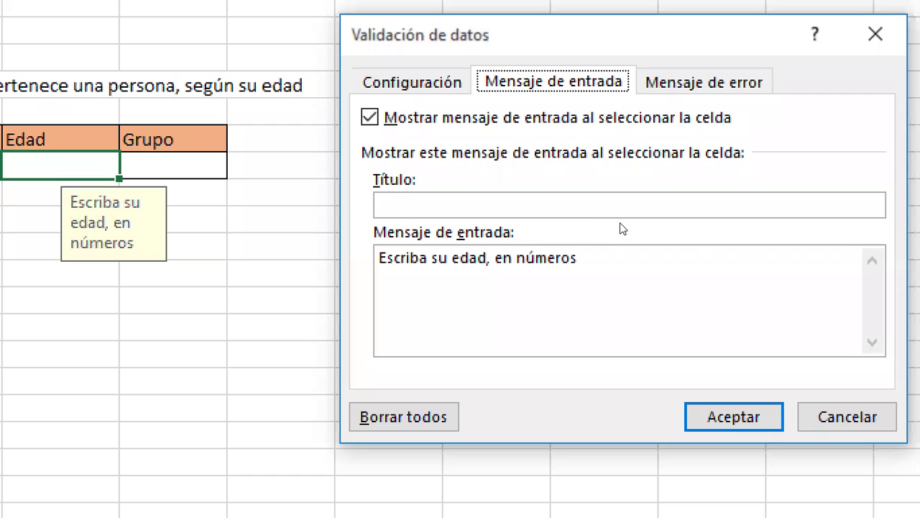
Step: Set the Mensaje de error style to Alto after trying Advertencia and Información
key(ctrl+Tab)
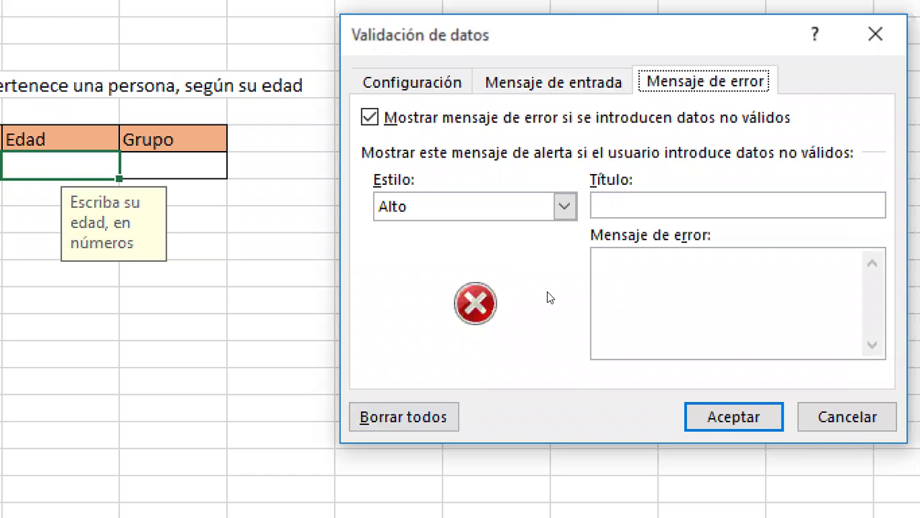
key(Tab)
key(alt+Down)
key(Down)
key(Return)
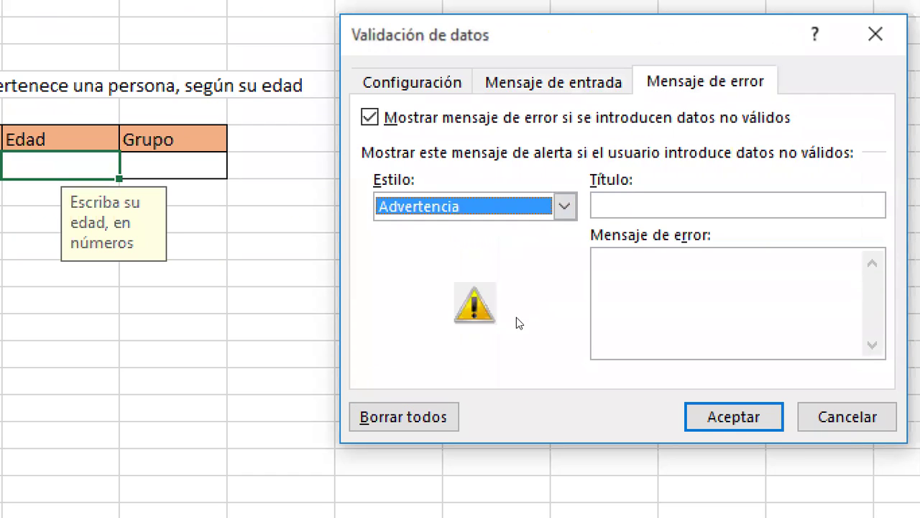
key(alt+Down)
key(Down)
key(Return)
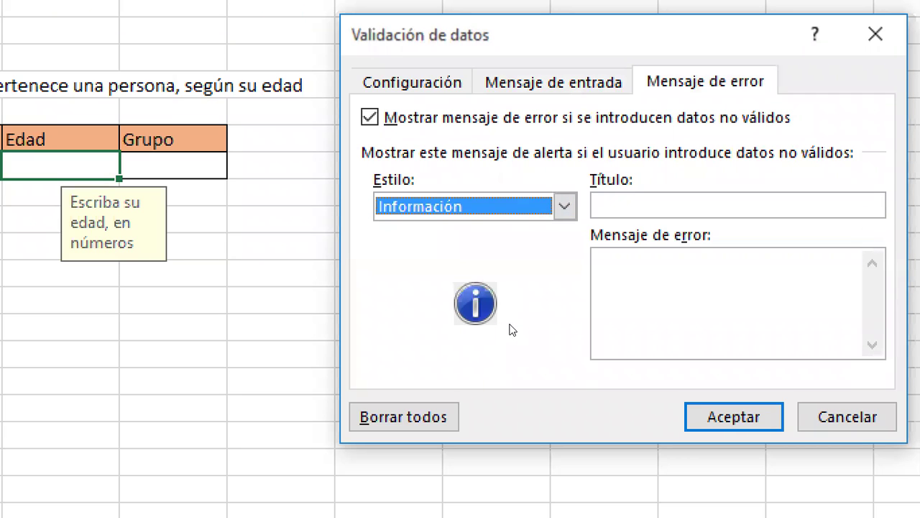
key(alt+Down)
key(Up)
key(Up)
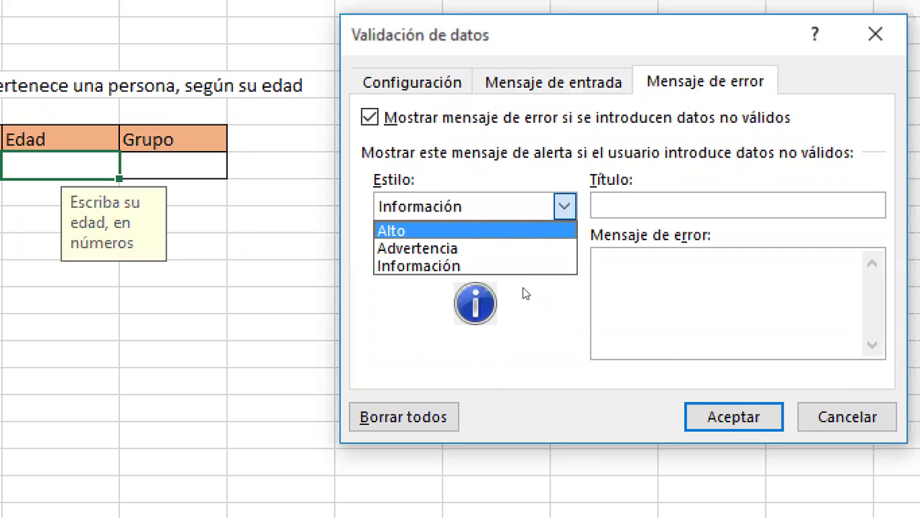
key(Return)
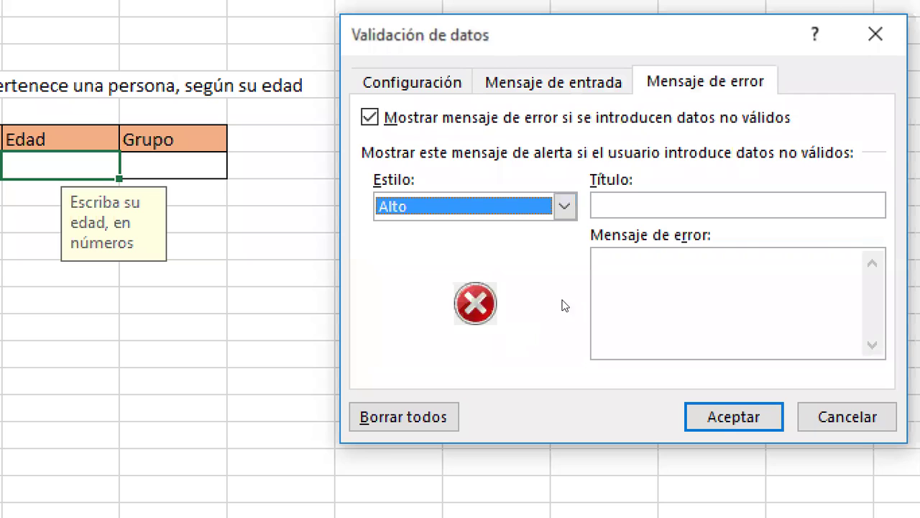
Step: Enter the error message 'Error esa no es una edad válida' and save the alert
click(611, 318)
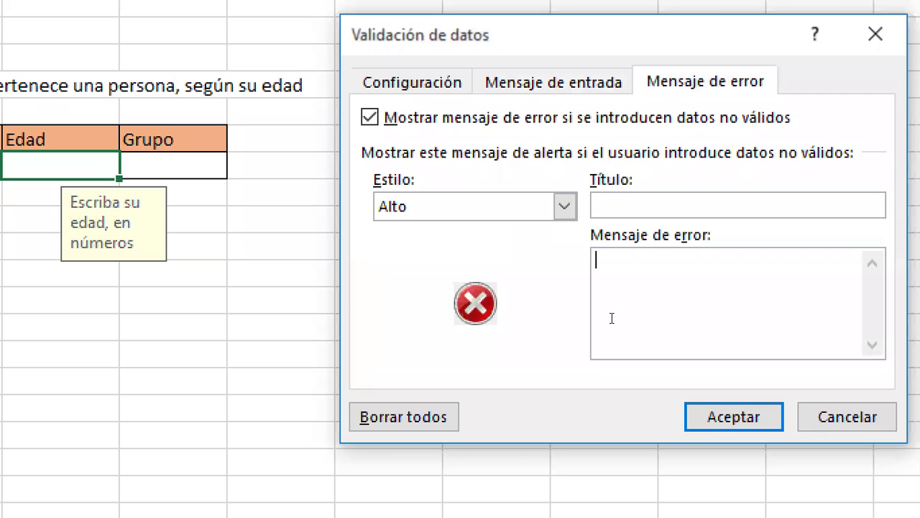
text(Error esa no es una edad válida)
key(Return)
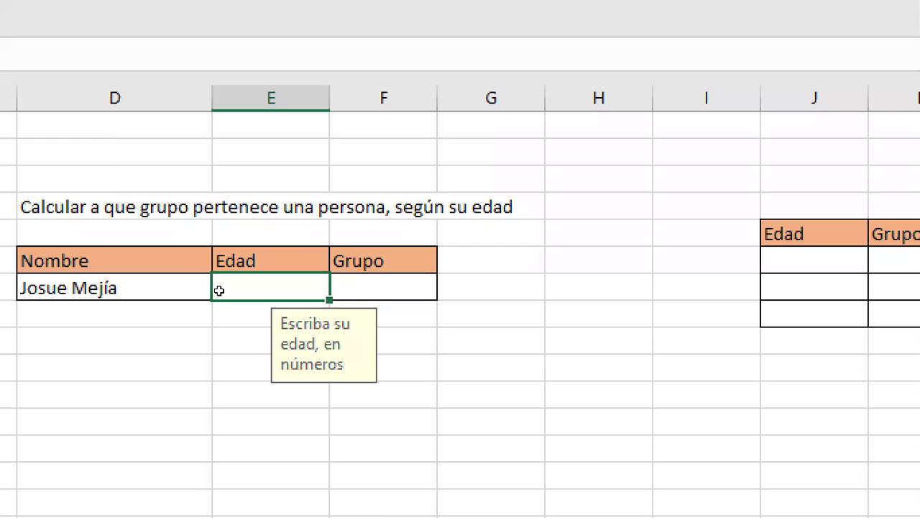
Step: Test the Edad cell with entries 'r' and 'tuyu595959', then delete the entry
text(r)
key(Return)
key(Up)
text(tuyu)
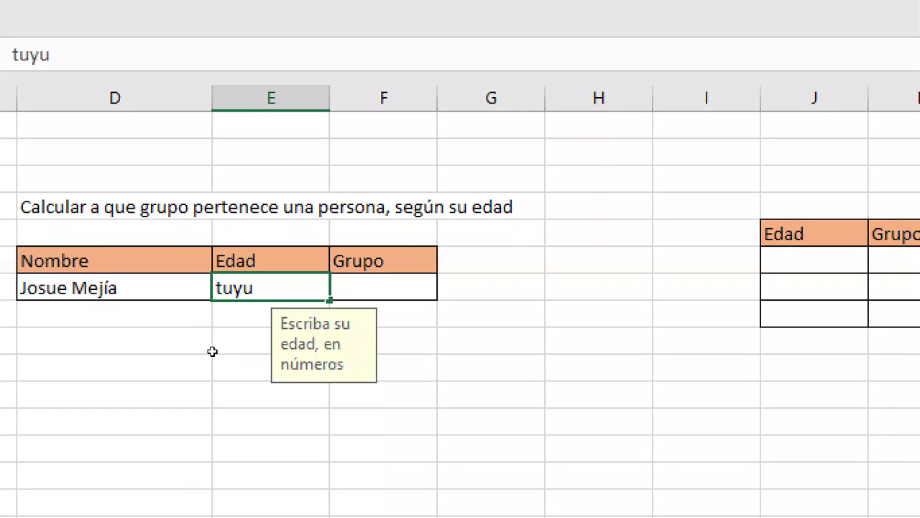
text(595959)
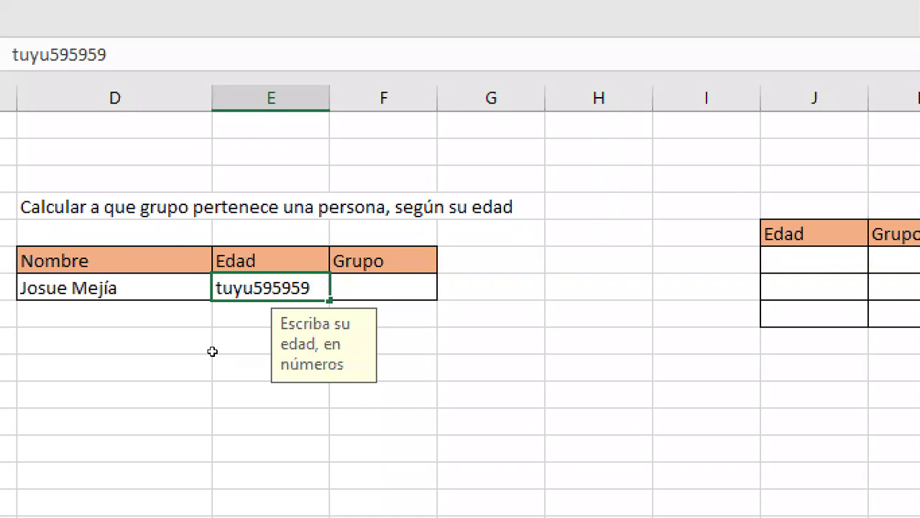
key(Return)
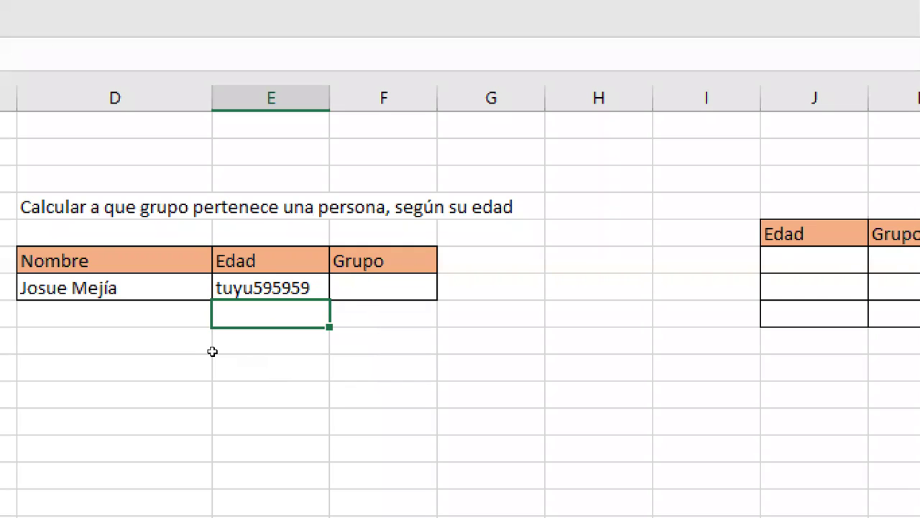
key(Up)
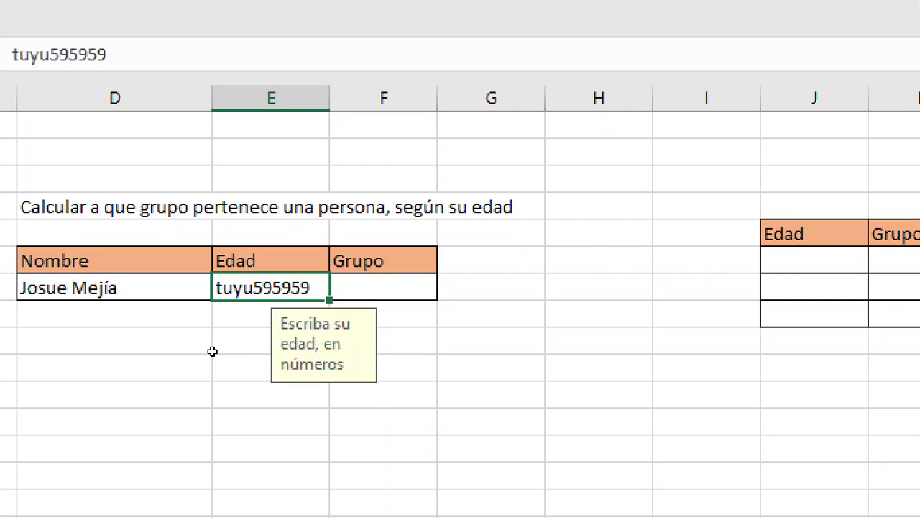
key(Delete)
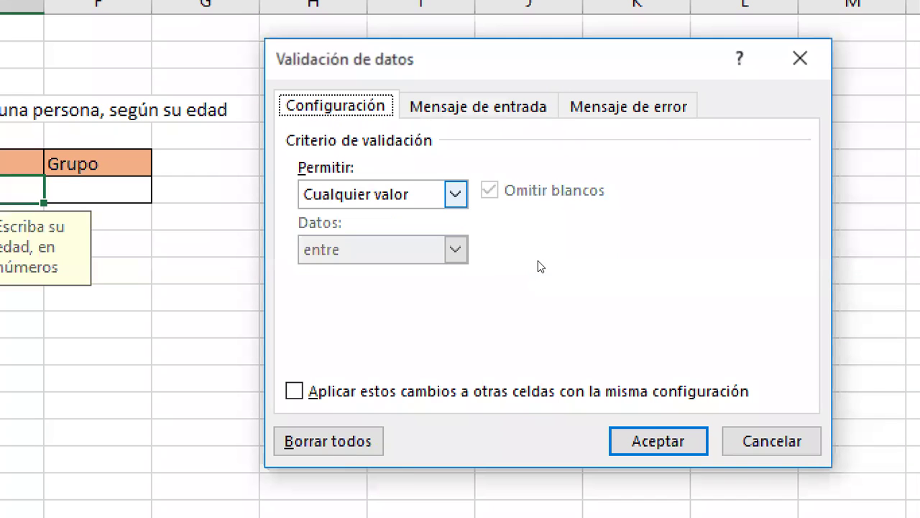
Step: Set the validation Permitir type to Número entero
key(alt+Down)
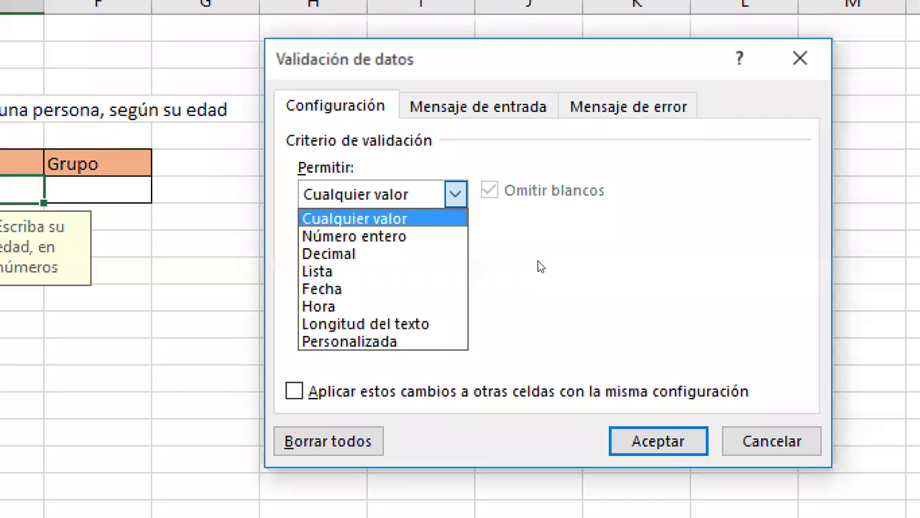
key(Down)
key(Down)
key(Down)
key(Down)
key(Down)
key(Down)
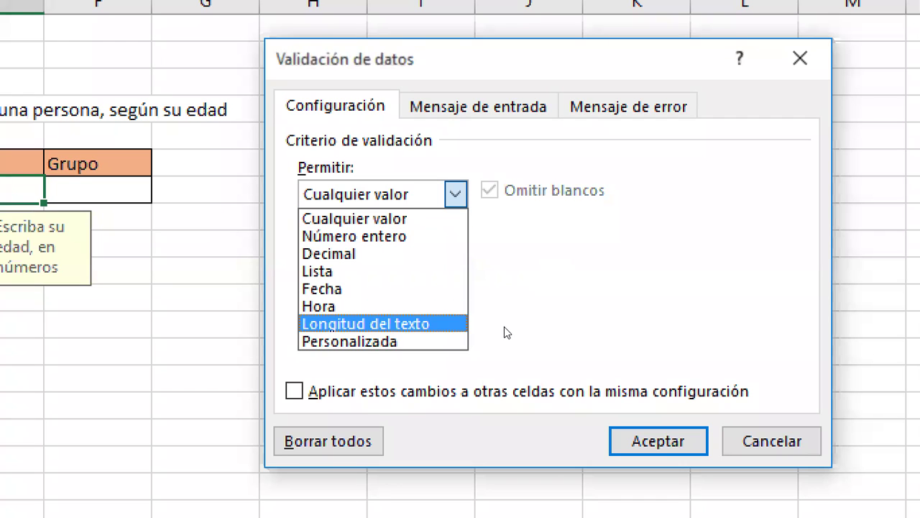
key(Up)
key(Up)
key(Up)
key(Up)
key(Up)
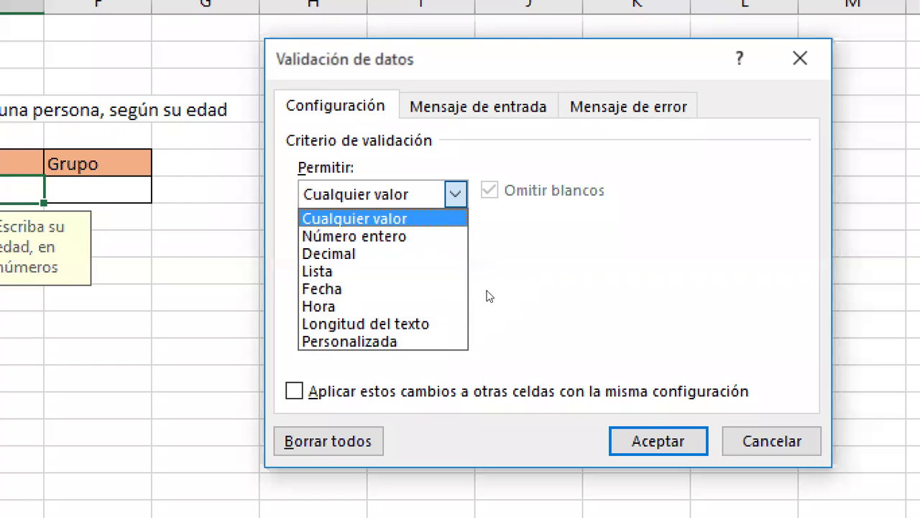
scroll(503, 280, up, 3)
scroll(497, 274, down, 1)
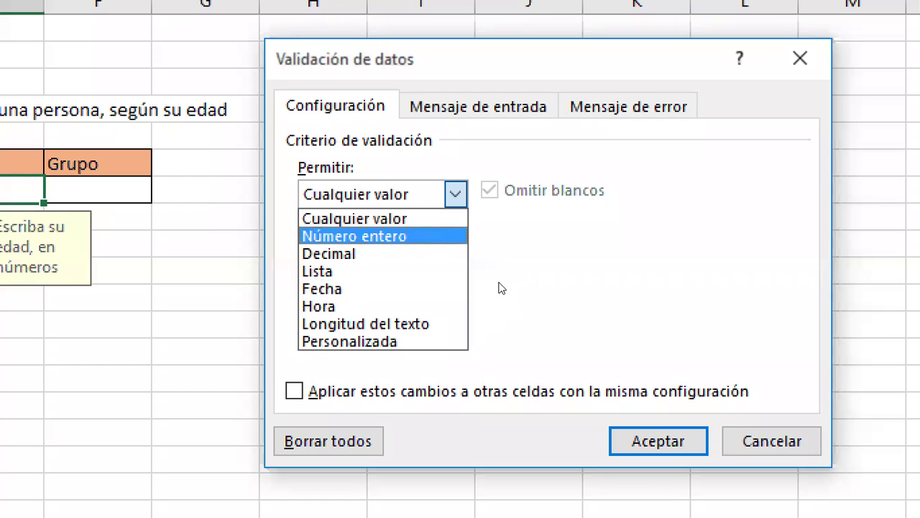
key(Return)
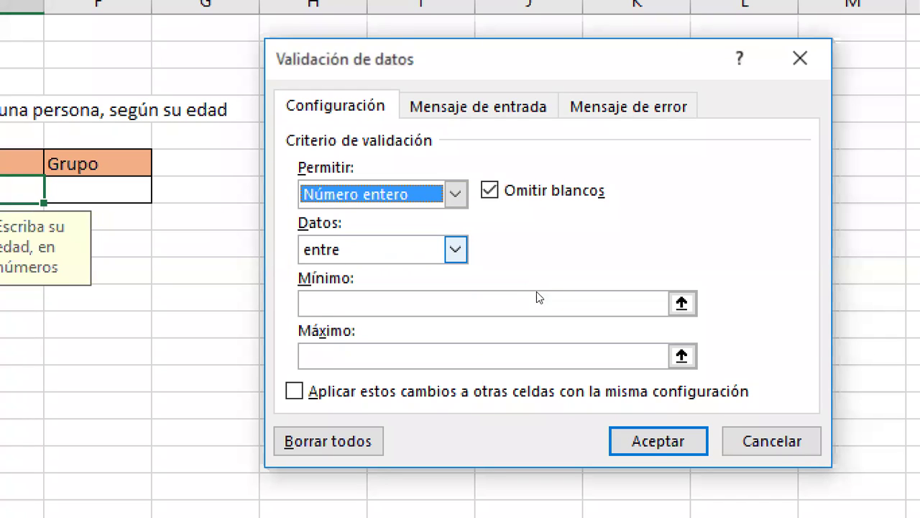
Step: Keep the 'entre' condition with Mínimo 1 and Máximo 125, and apply the rule
key(Tab)
key(Tab)
key(alt+Down)
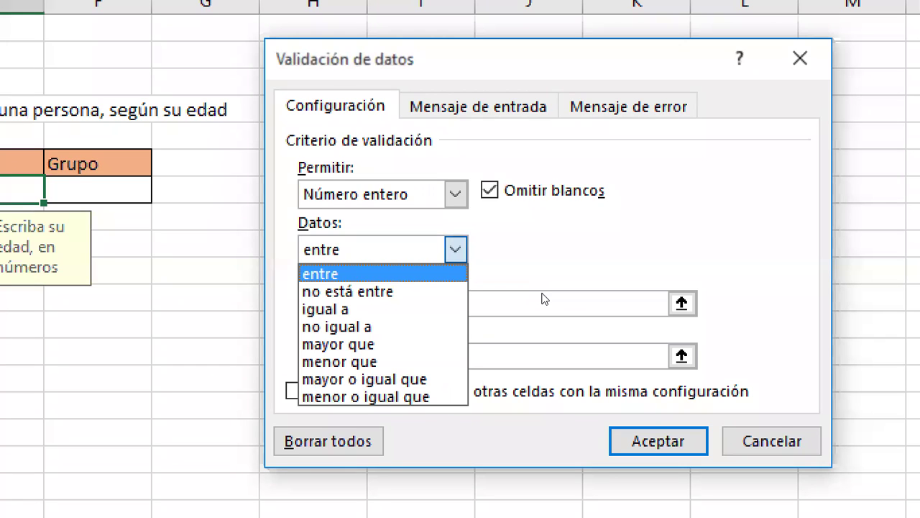
click(544, 299)
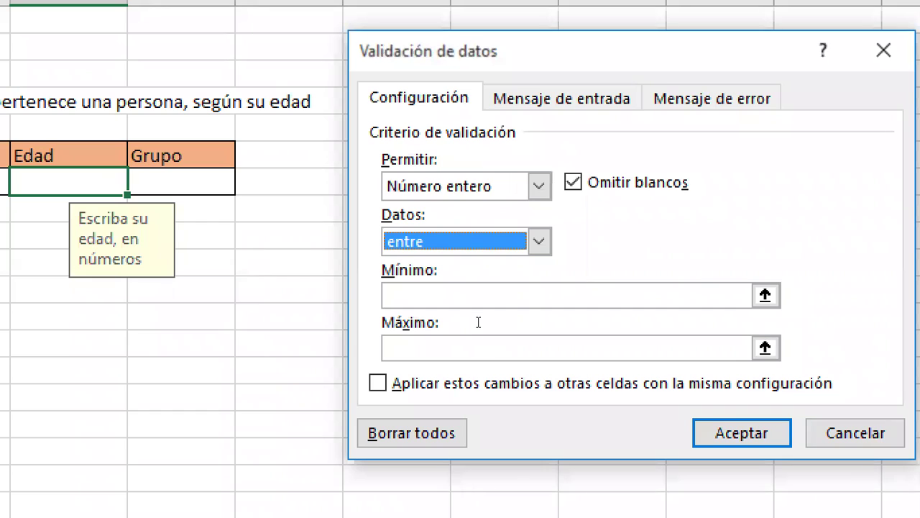
key(Tab)
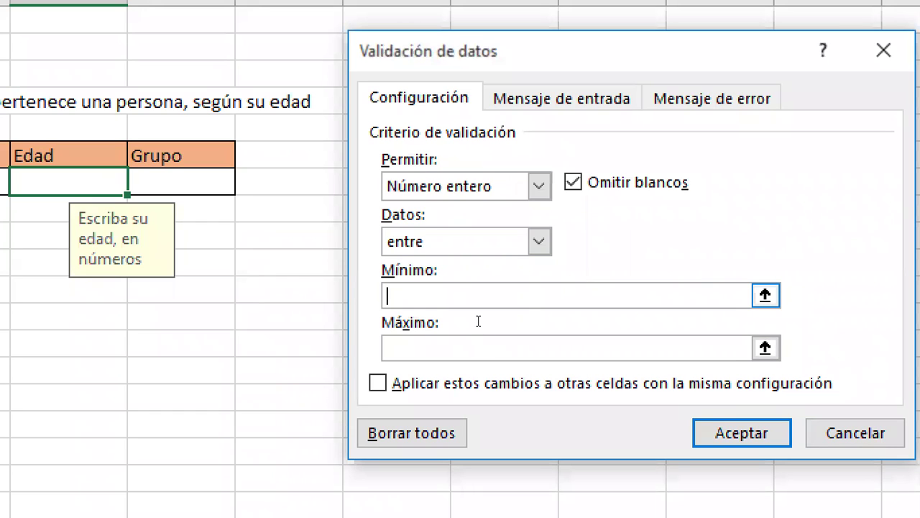
text(1)
click(487, 346)
text(125)
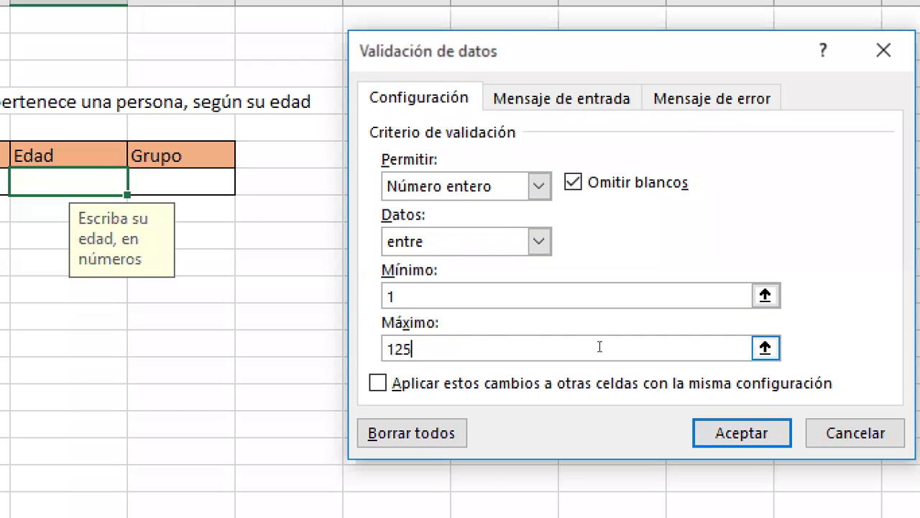
key(Return)
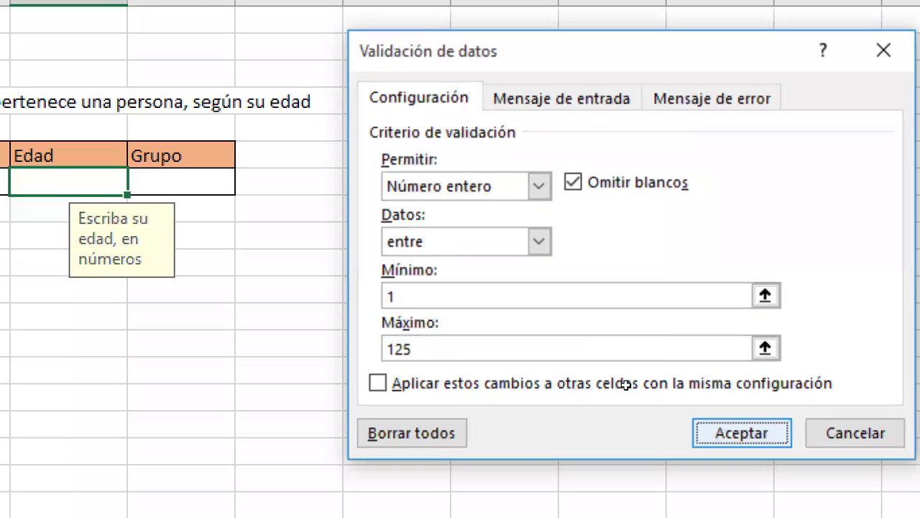
key(Return)
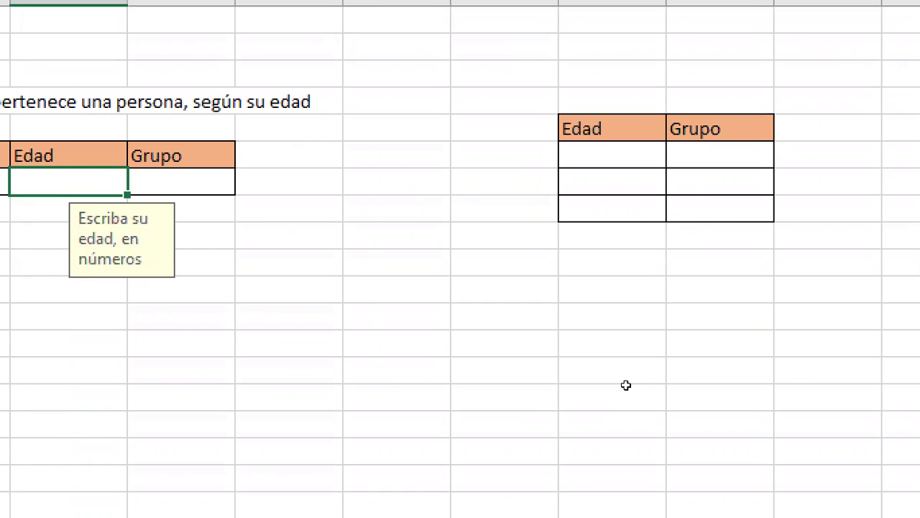
Step: Enter 200 in Edad, retry after the rejection, and enter 125 instead
text(200)
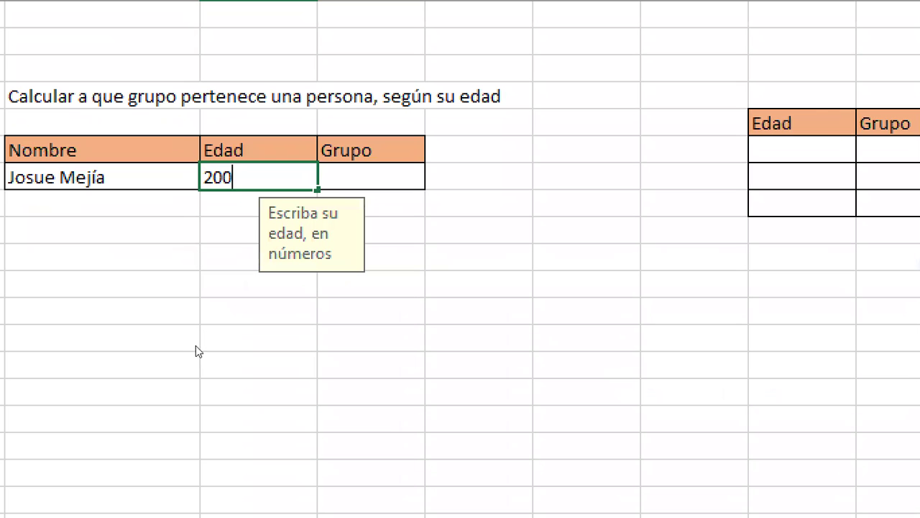
key(Return)
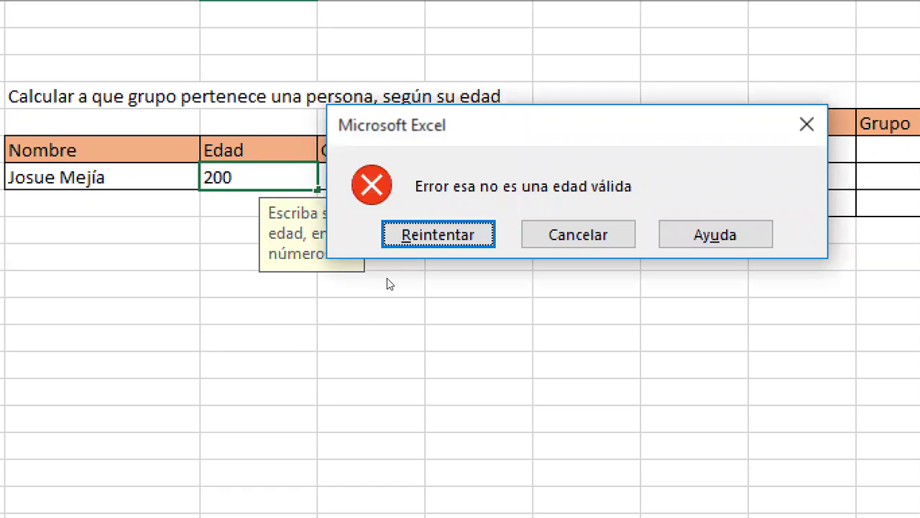
key(Return)
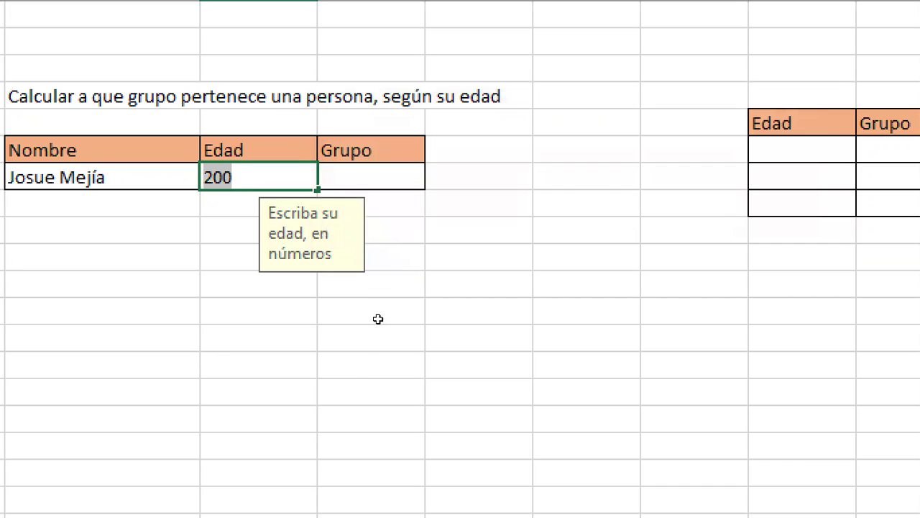
key(BackSpace)
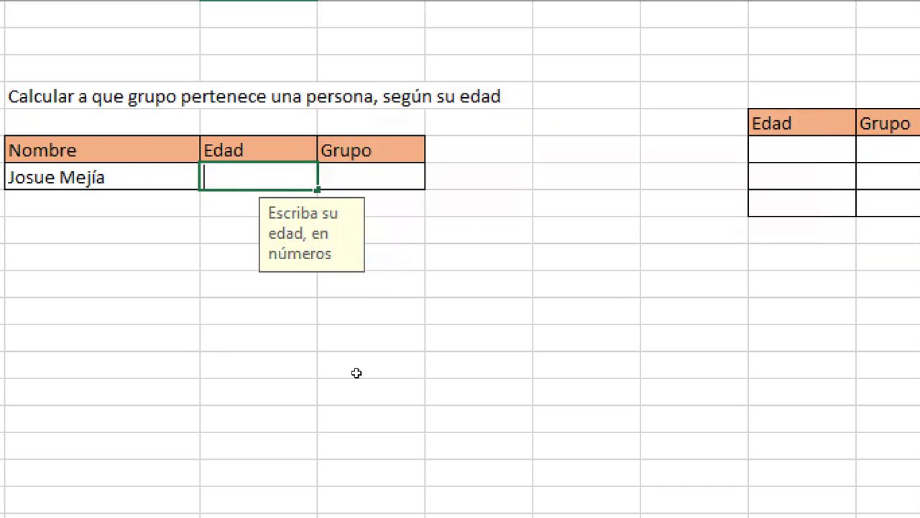
text(125)
key(Return)
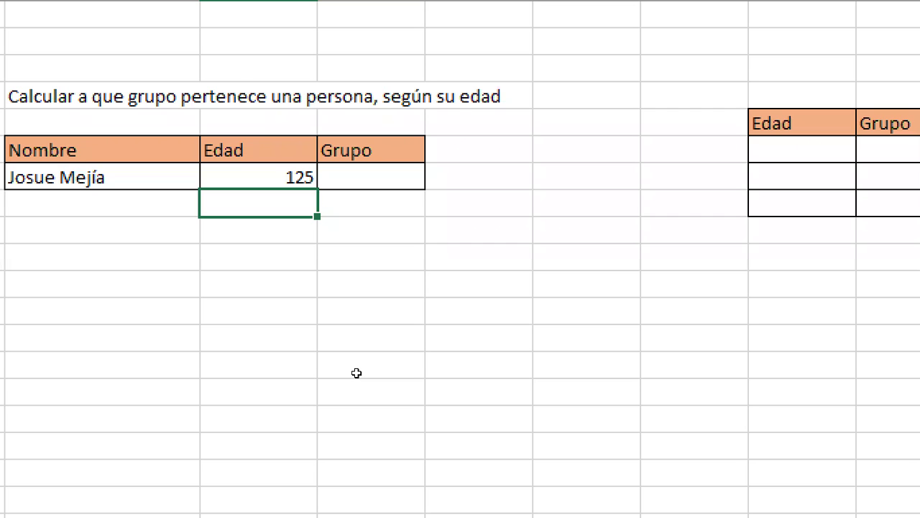
Step: Try -1 in Edad and cancel the rejected entry, keeping 125
key(Up)
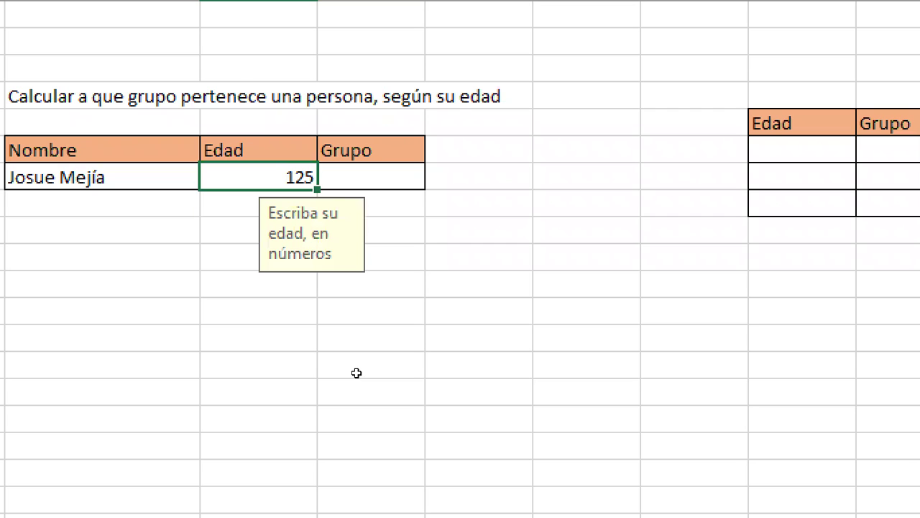
text(-1)
key(Return)
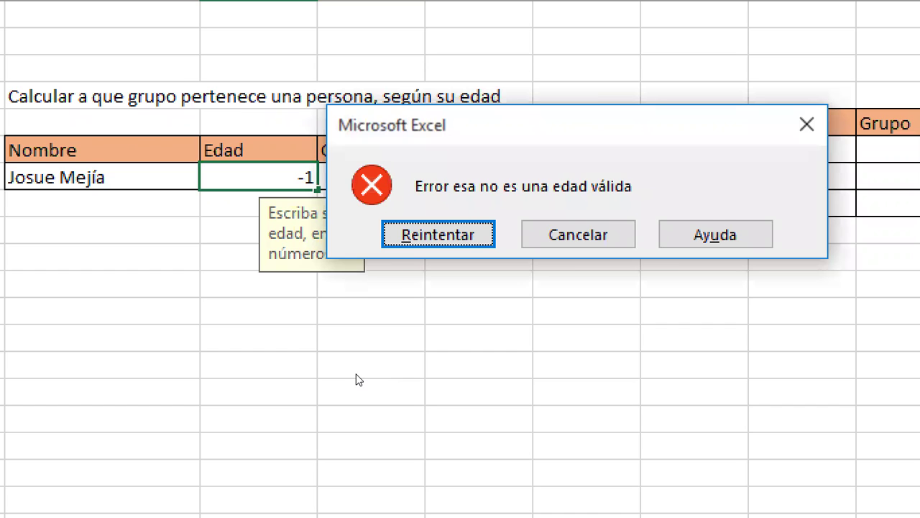
key(Escape)
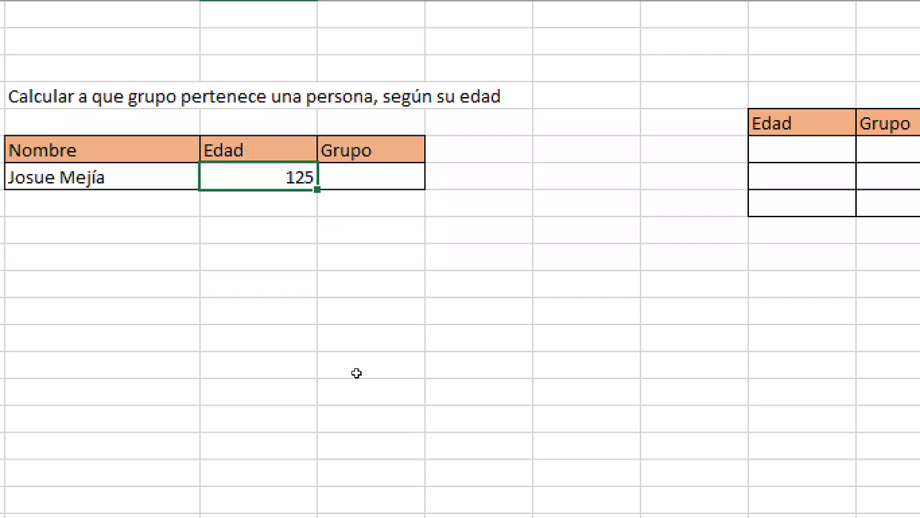
key(Up)
key(Right)
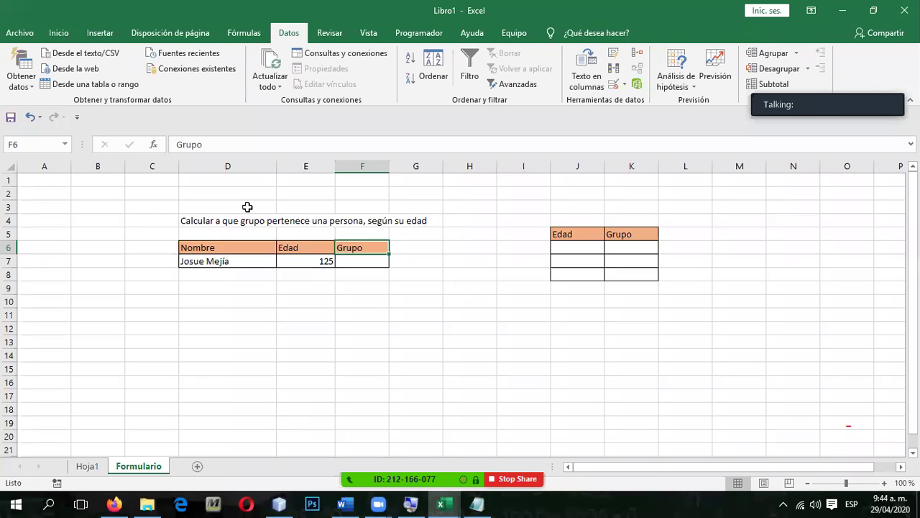
Step: Insert a blank worksheet, Hoja2, with Shift+F11
key(shift+F11)
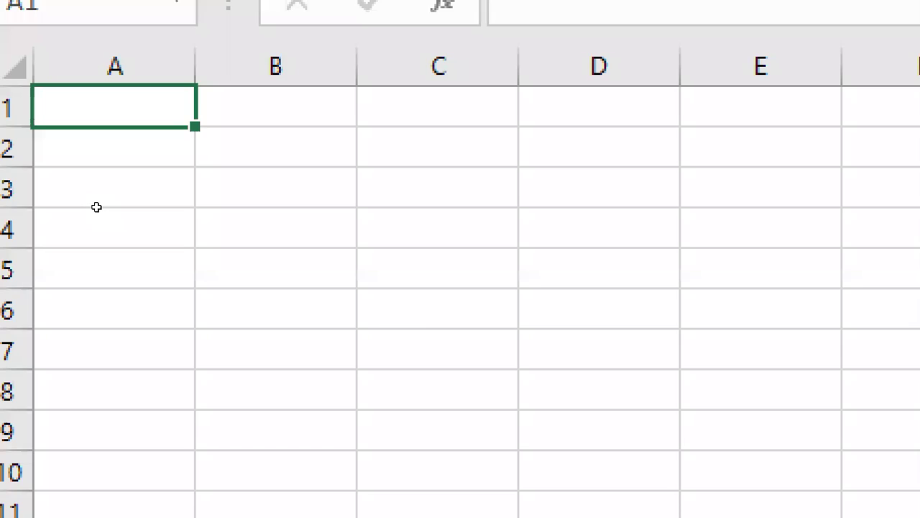
Step: Enter the labels Nombre, Edad and Dirección in B3:B5 of the new sheet
key(Right)
key(Down)
key(Down)
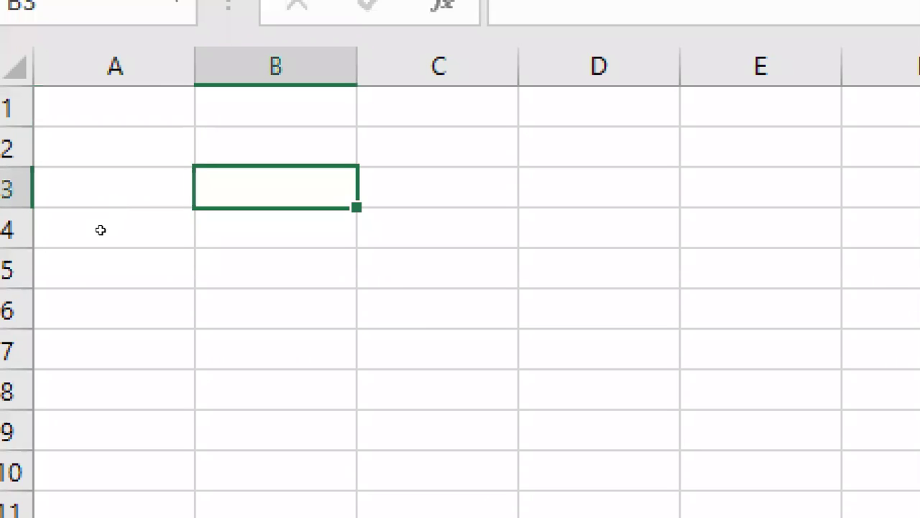
text(Nombre)
key(Return)
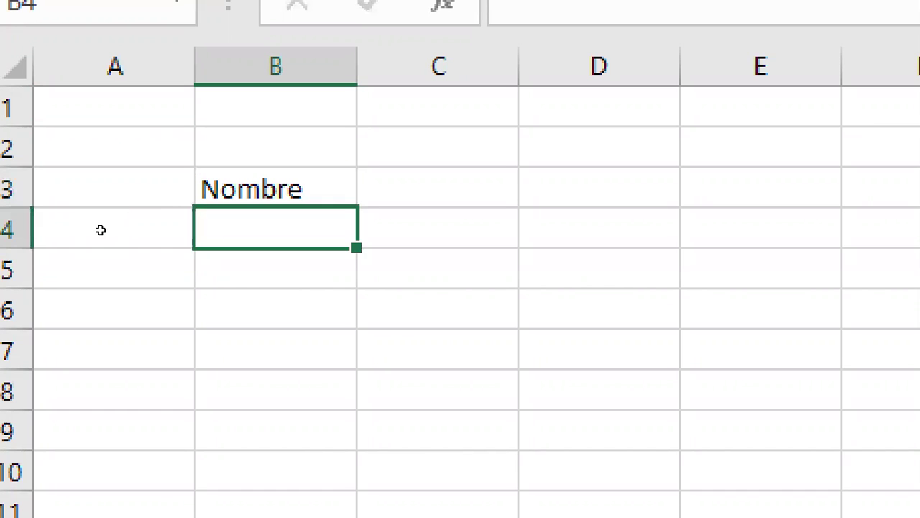
text(Edad)
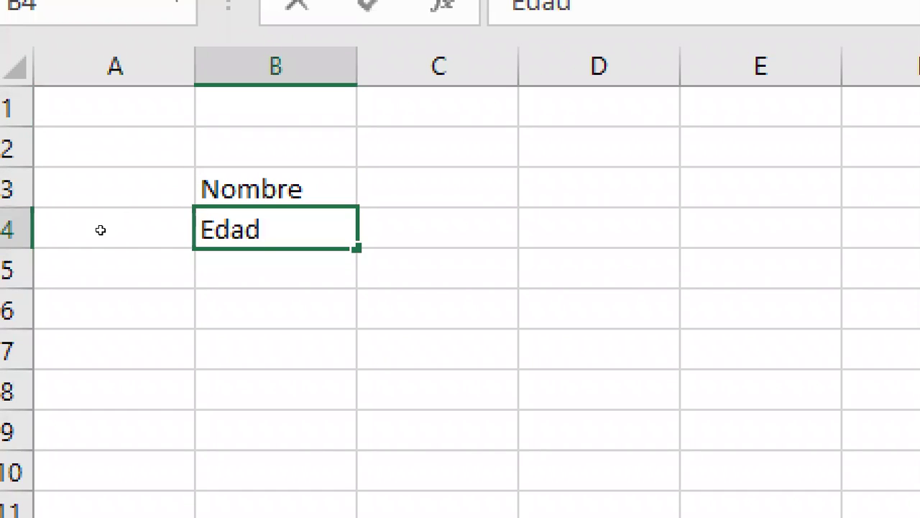
key(Return)
text(Di)
key(BackSpace)
key(BackSpace)
text(Direccion)
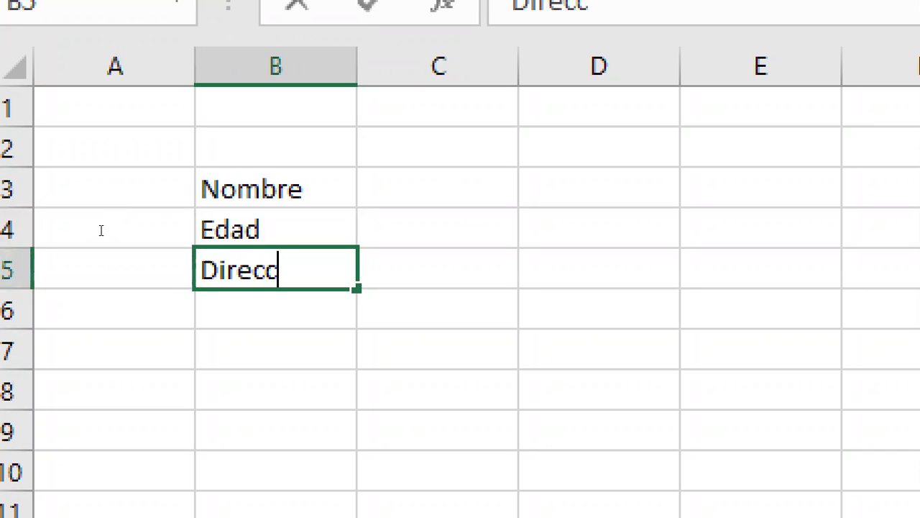
key(BackSpace)
key(BackSpace)
text(+)
key(BackSpace)
text(ón)
key(Return)
Step: Add the labels Teléfono, Altura, Año nacimiento and Genero in B6:B9
text(Te)
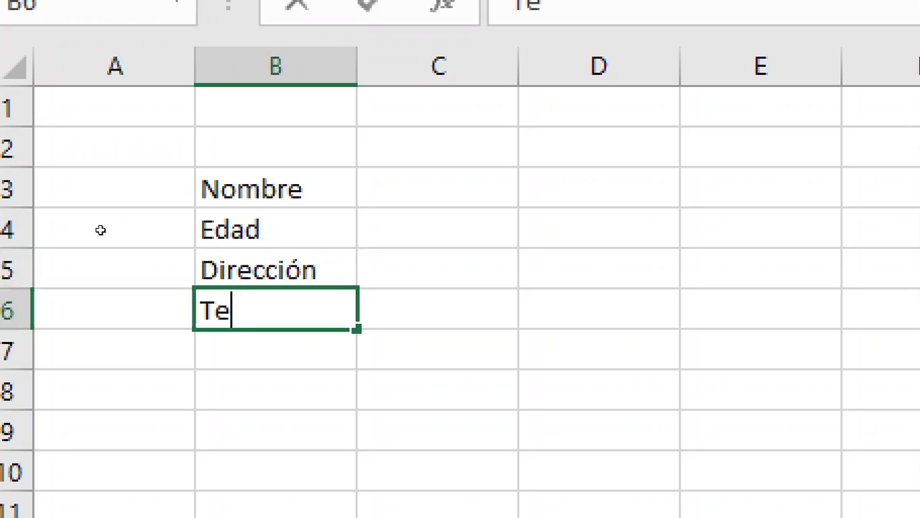
text(léfono)
key(Return)
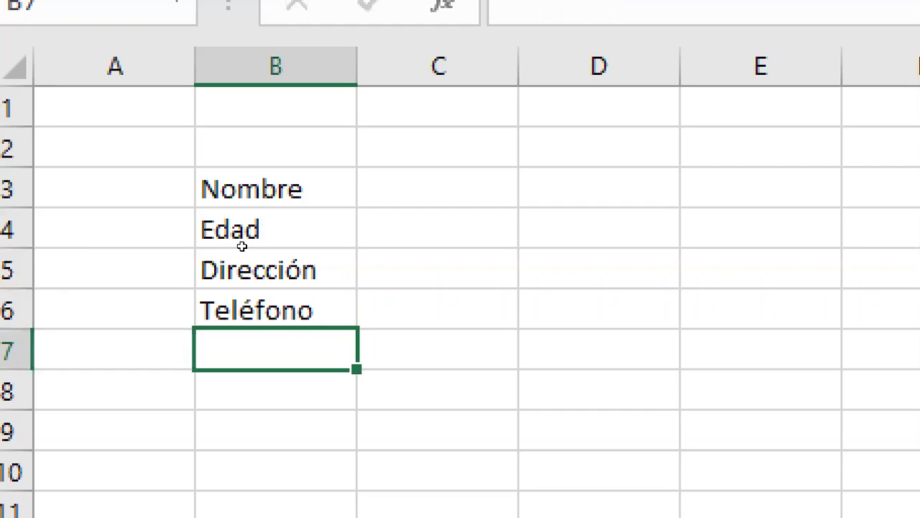
text(Altua)
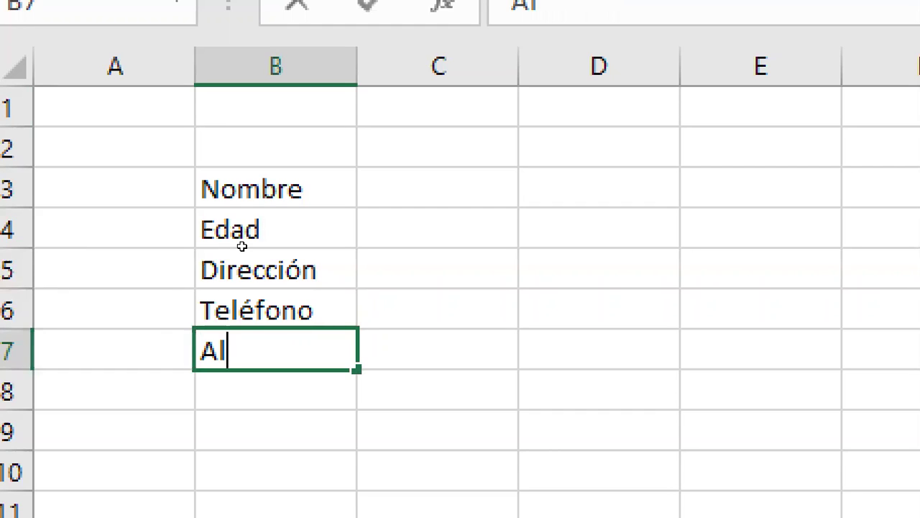
key(BackSpace)
text(ra)
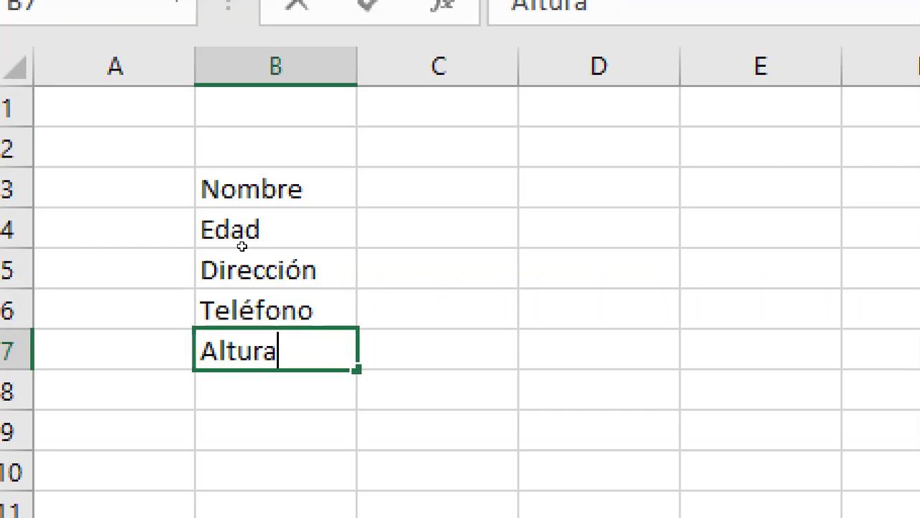
key(Return)
text(Fec)
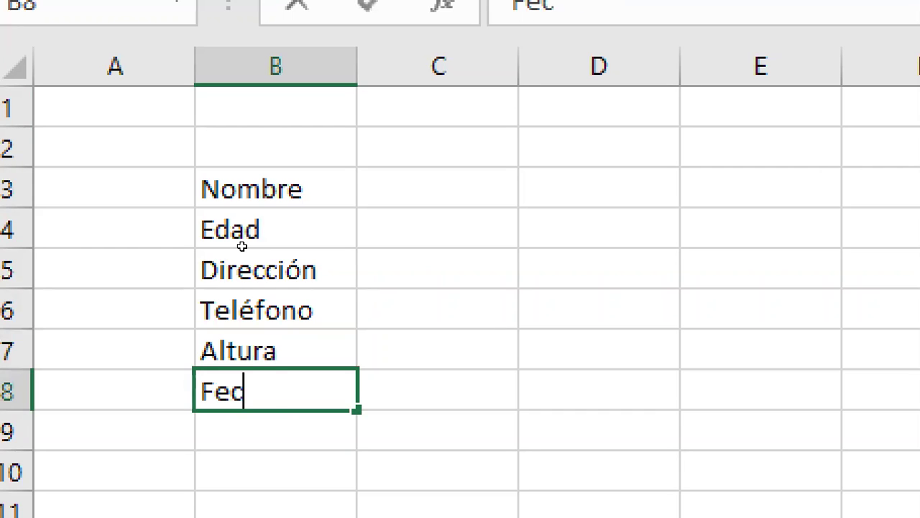
text(ha Nacimient)
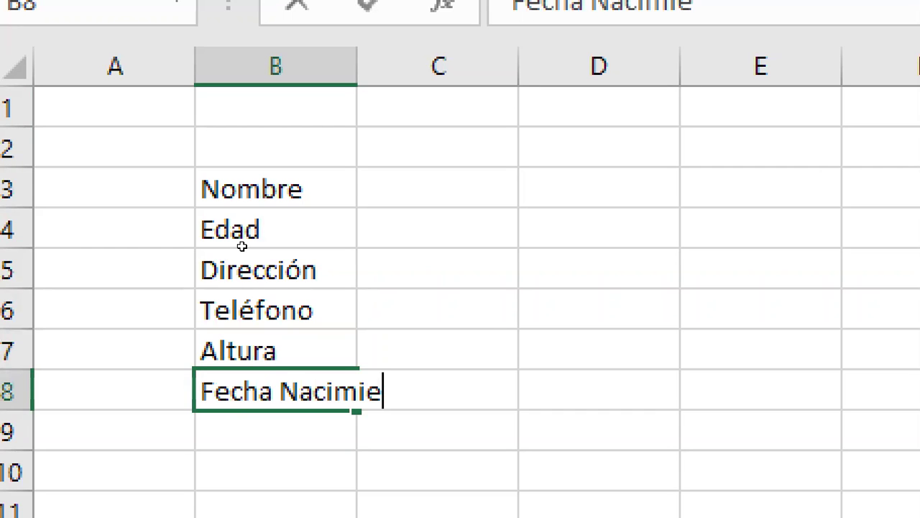
key(BackSpace)
key(BackSpace)
key(BackSpace)
key(BackSpace)
key(BackSpace)
key(BackSpace)
key(BackSpace)
key(BackSpace)
key(BackSpace)
key(BackSpace)
key(BackSpace)
key(BackSpace)
key(BackSpace)
key(BackSpace)
key(BackSpace)
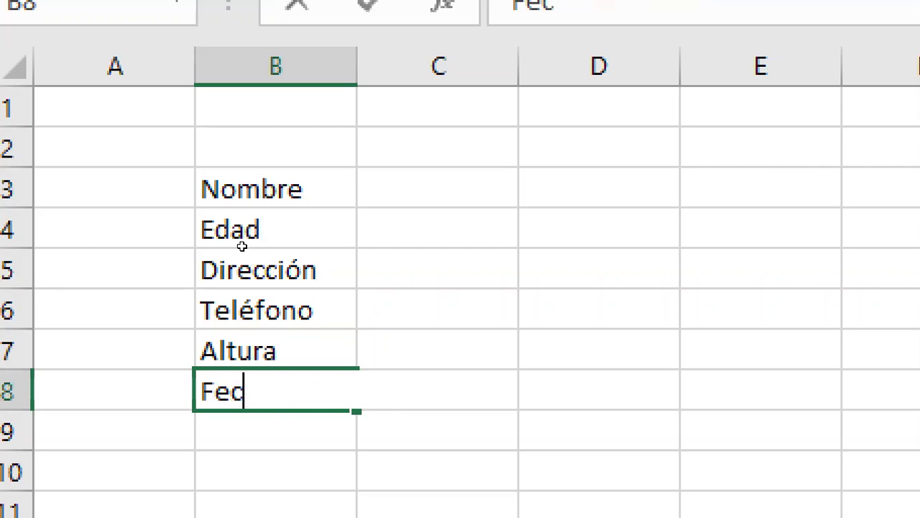
text(Año)
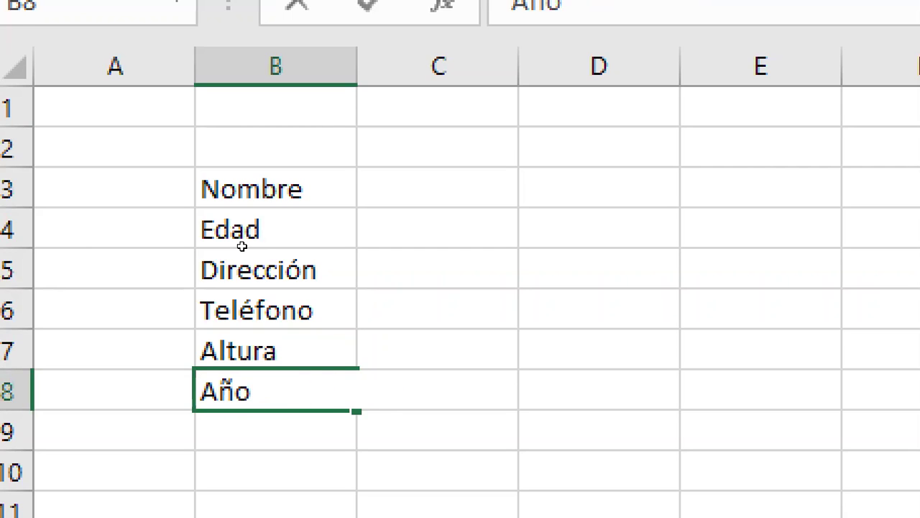
text( nacimiento)
key(Return)
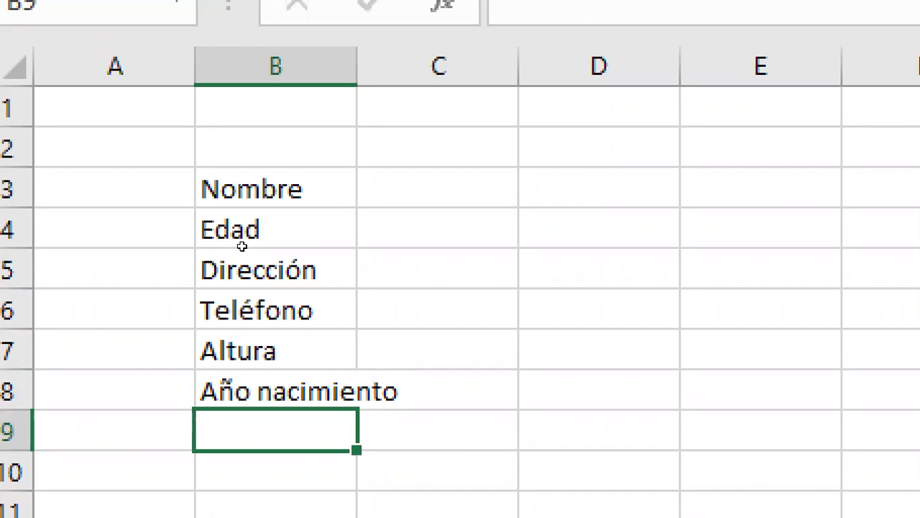
text(Genero)
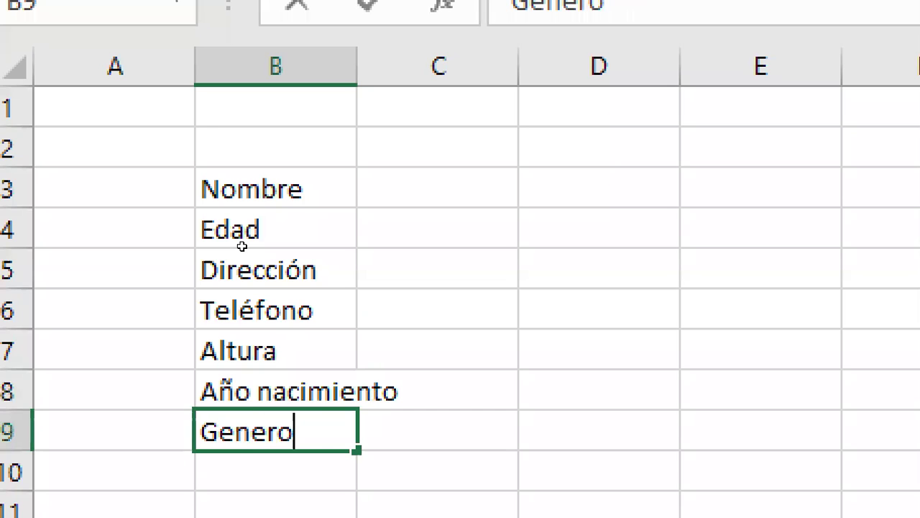
key(Return)
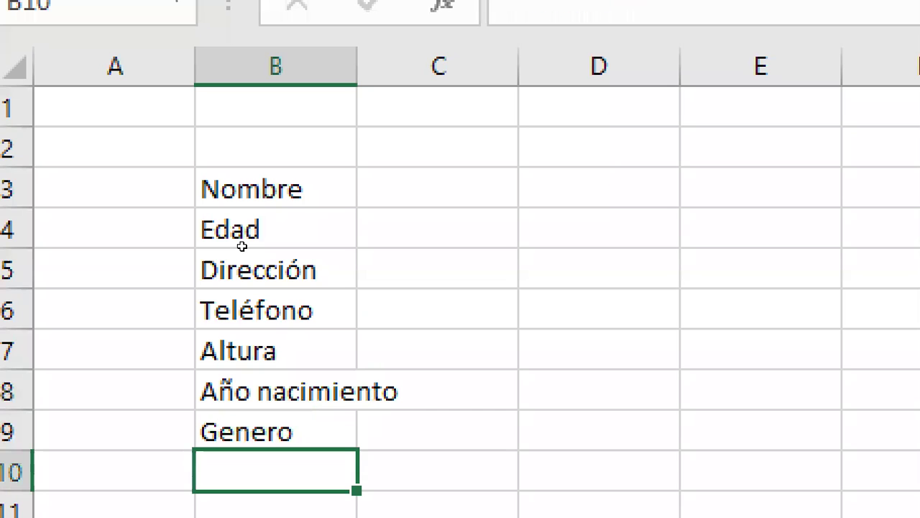
Step: Widen column B to fit Año nacimiento and apply All Borders to B3:C9
drag(373, 86, 421, 86)
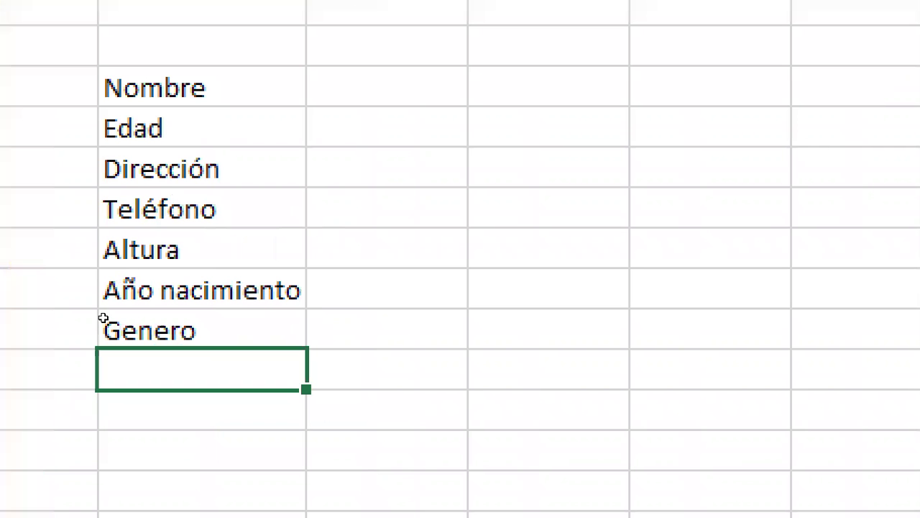
key(Up)
key(Up)
key(Up)
key(Up)
key(Up)
key(Up)
key(Right)
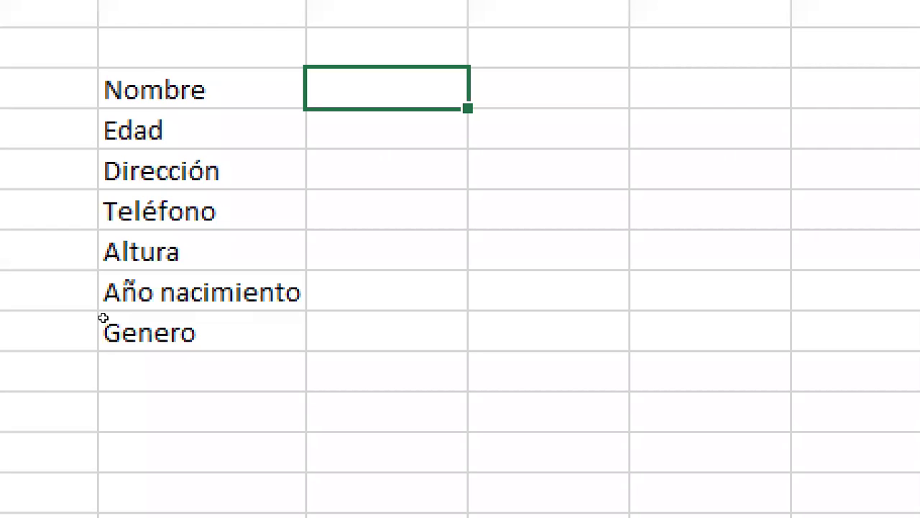
drag(144, 90, 152, 294)
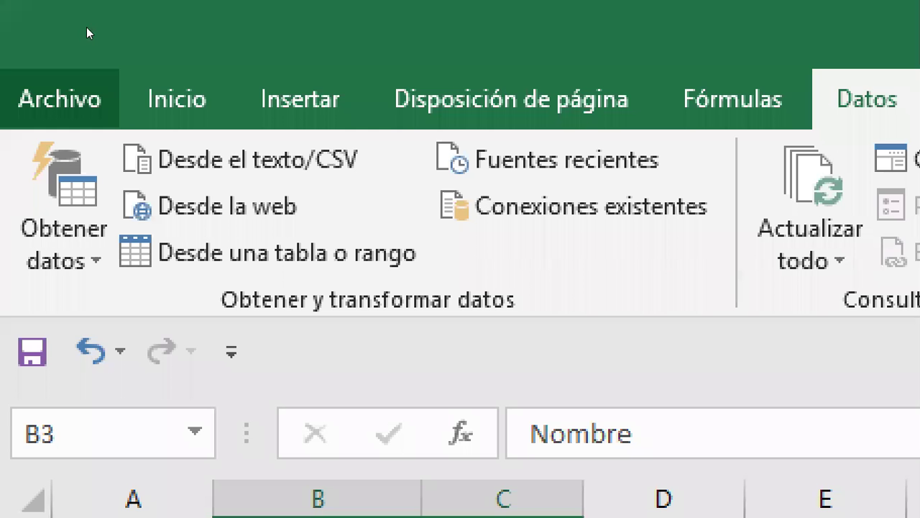
click(132, 79)
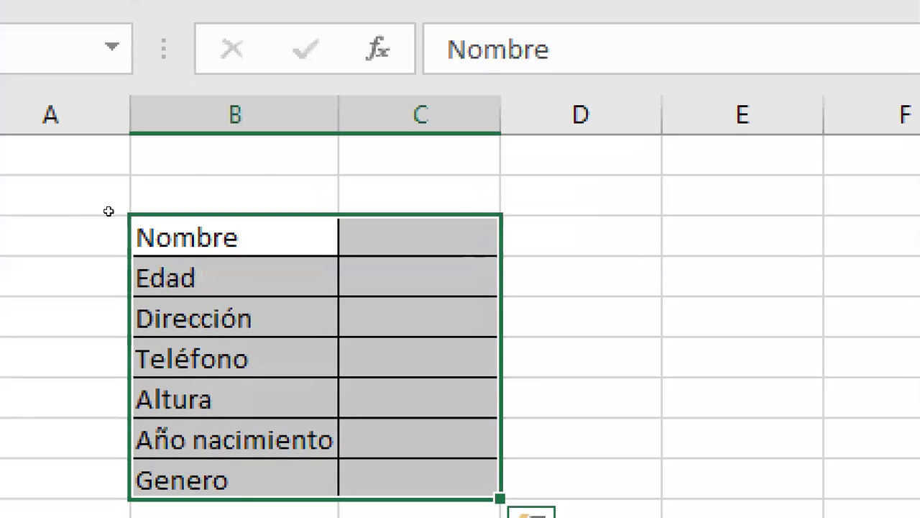
Step: Shade the label cells B3:B9 with a light grey fill
drag(180, 237, 179, 478)
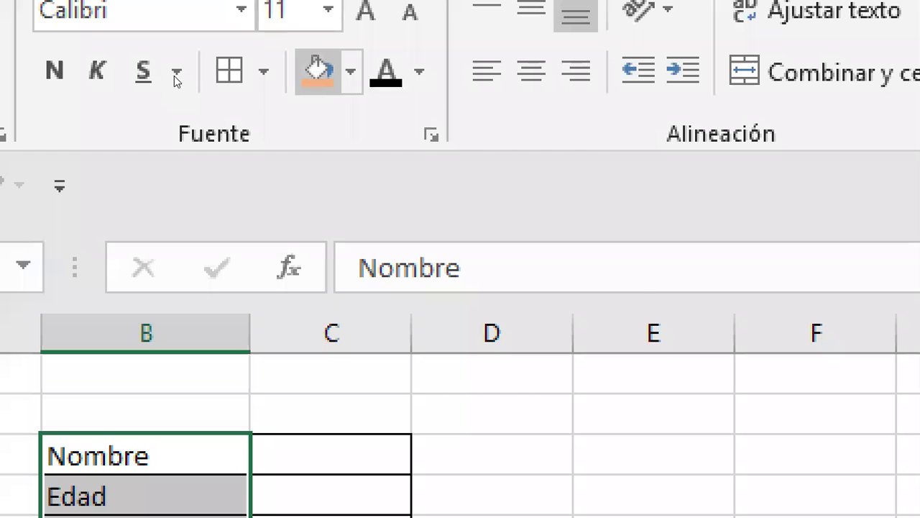
key(alt+Down)
key(Down)
key(Down)
key(Down)
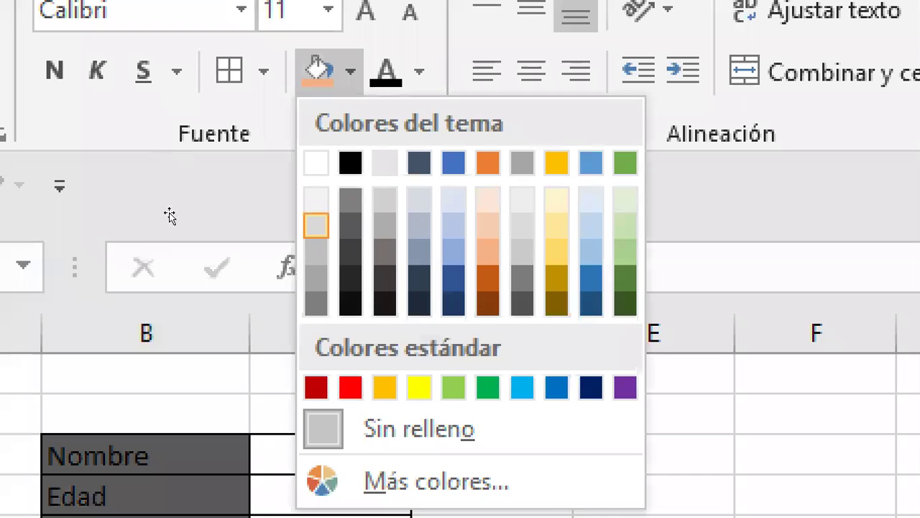
key(Return)
key(Right)
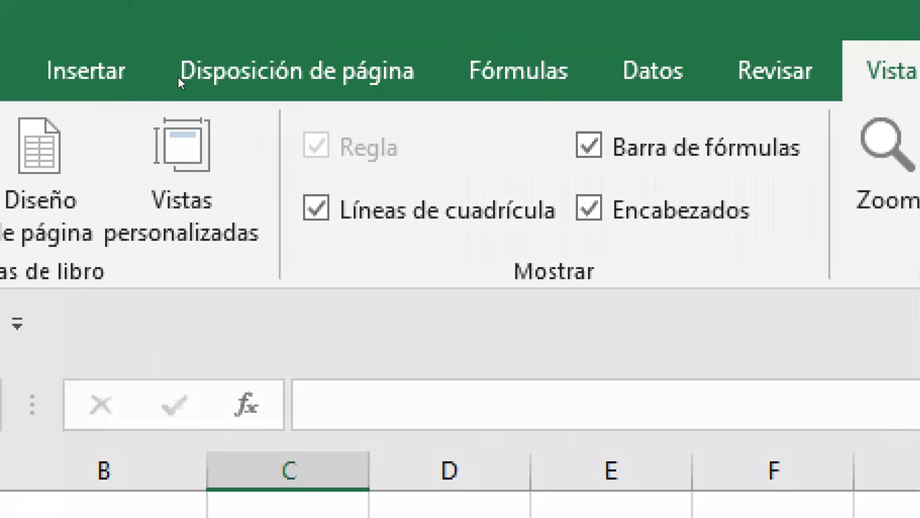
Step: Uncheck Líneas de cuadrícula on the Vista tab to hide gridlines
click(316, 209)
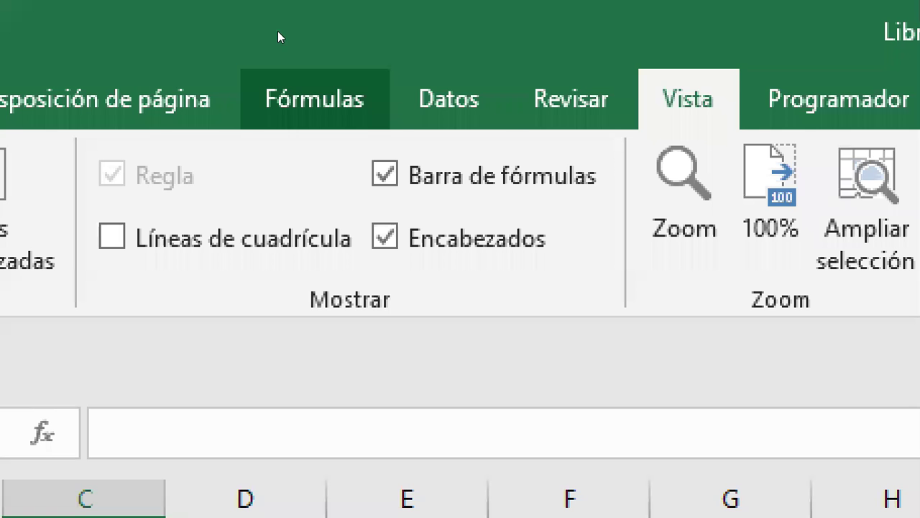
Step: Open Validación de datos for the Nombre answer cell
click(448, 97)
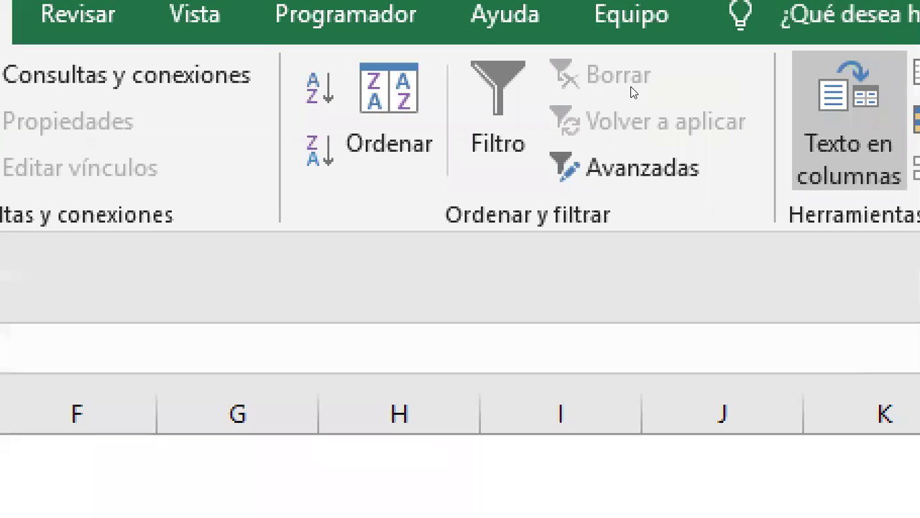
key(alt+a)
key(v)
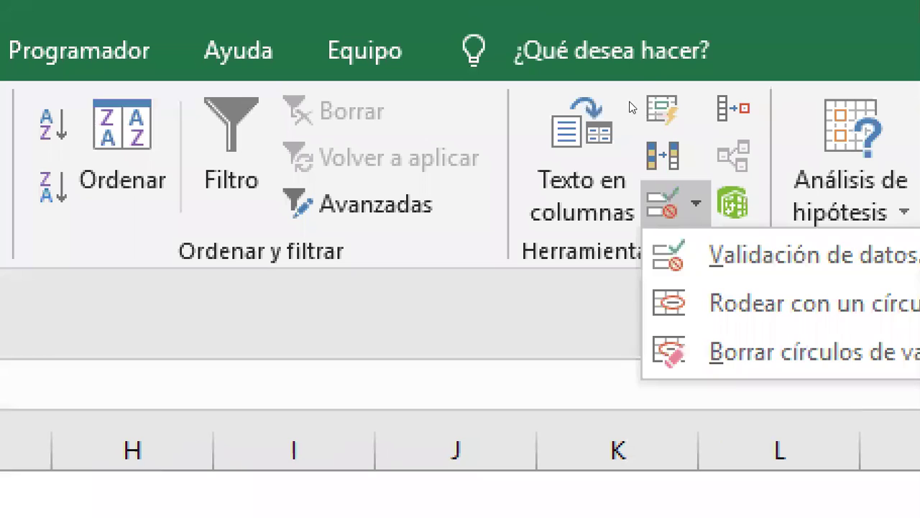
key(v)
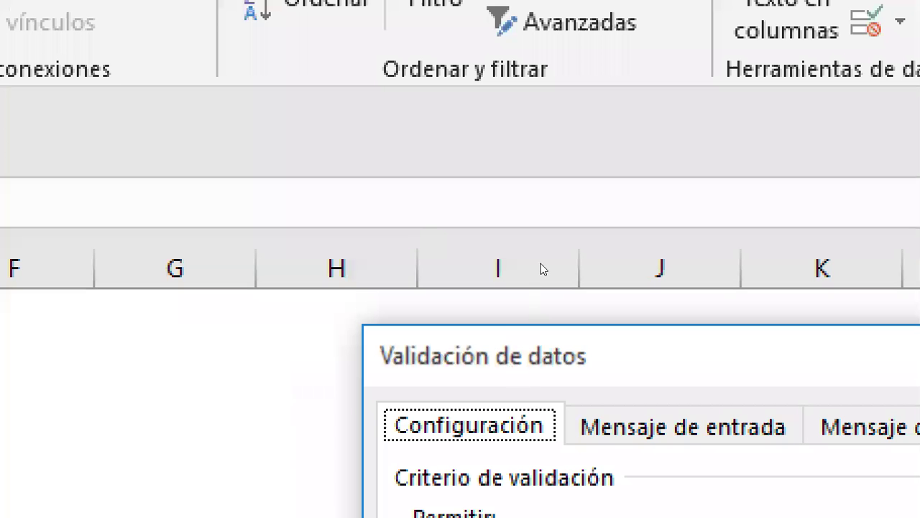
Step: Set a Longitud del texto rule, entre, with Mínimo 3 and Máximo 50
key(alt+Down)
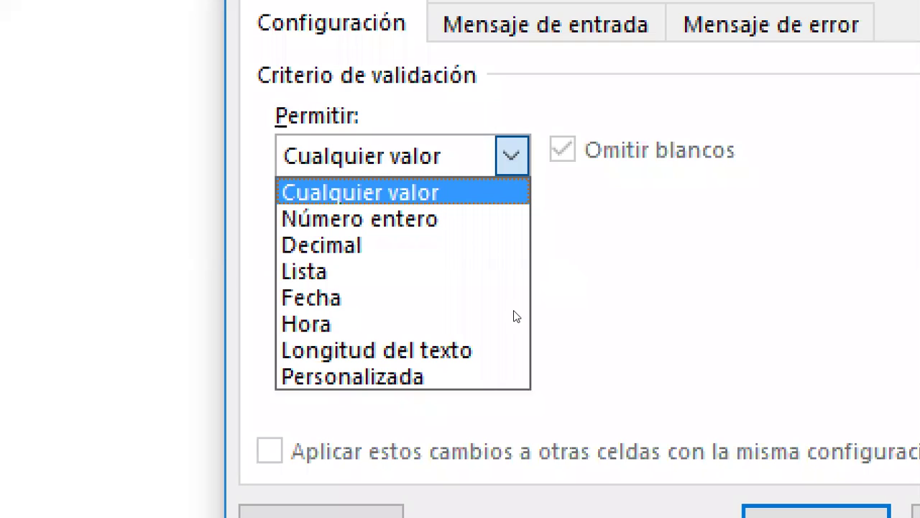
key(Down)
key(Down)
key(Down)
key(Down)
key(Down)
key(Down)
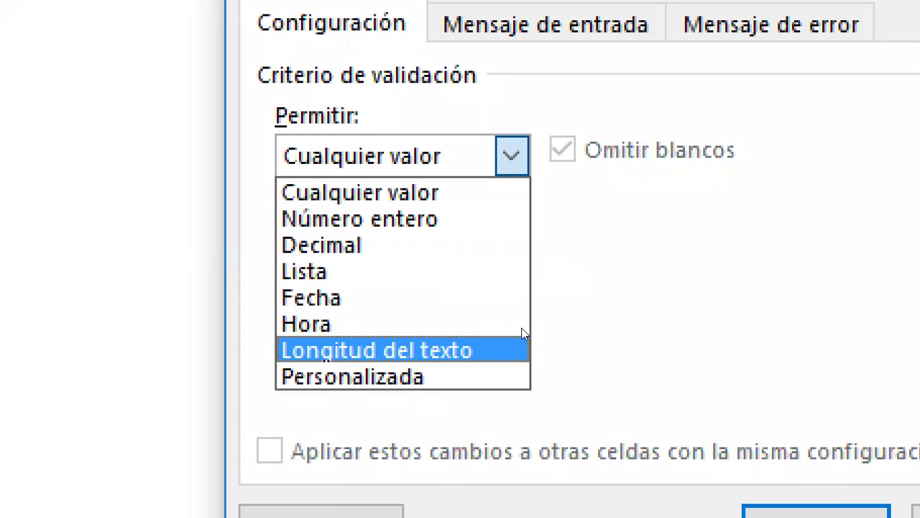
key(Return)
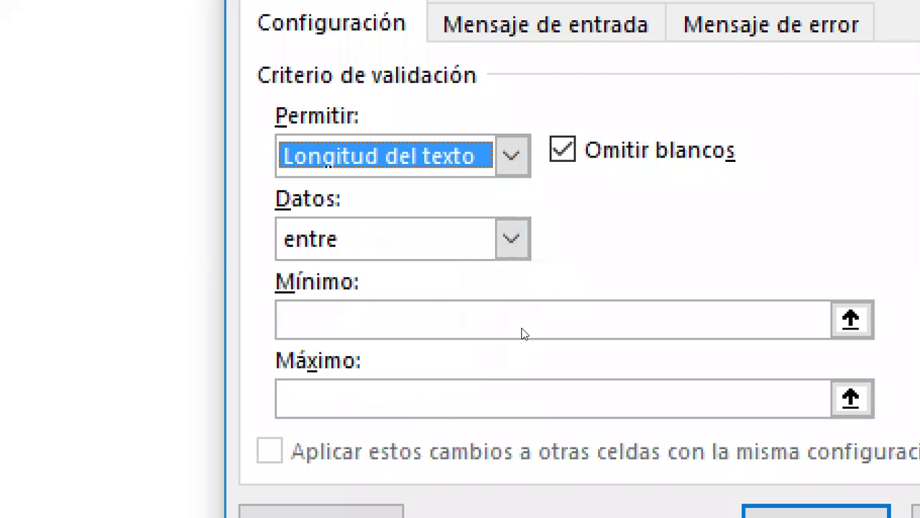
click(503, 319)
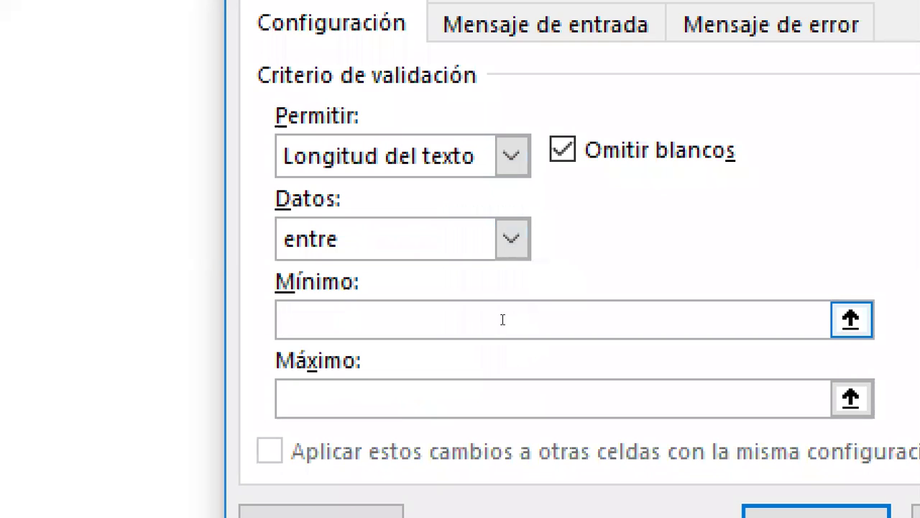
text(5)
key(BackSpace)
text(3)
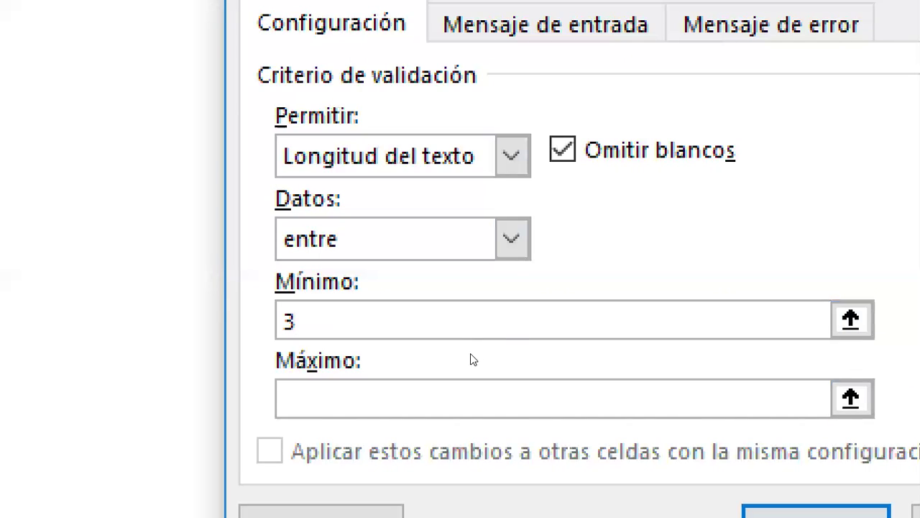
key(Tab)
text(50)
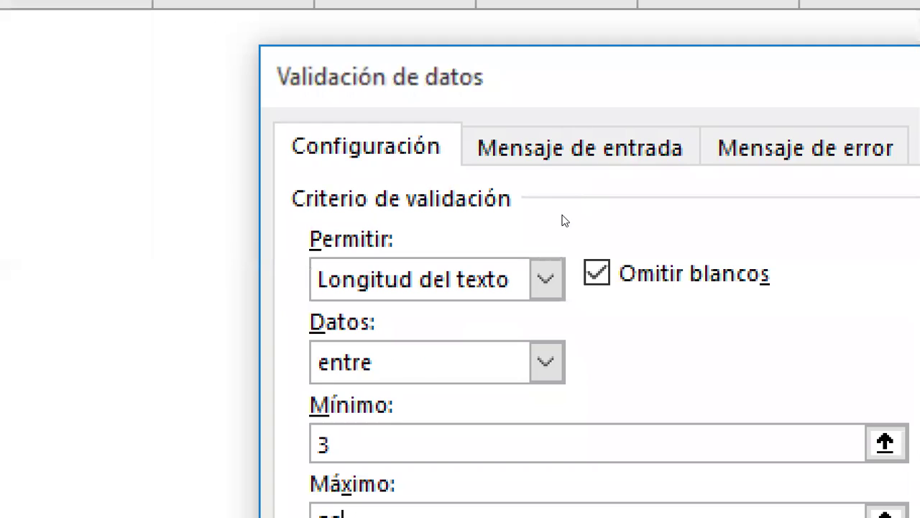
Step: Add the input message 'Nombre y apellido' to the Nombre cell's validation
key(ctrl+Tab)
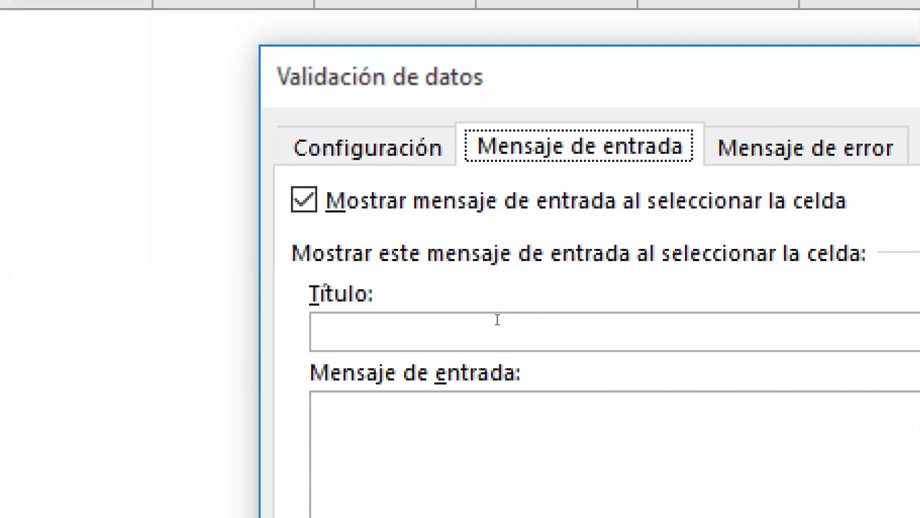
key(alt+e)
text(E)
key(BackSpace)
text(Nombre y apell)
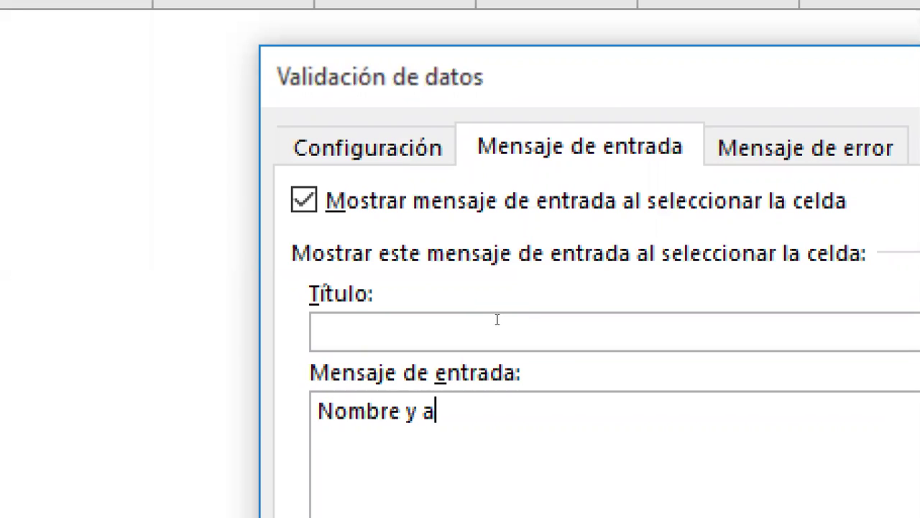
text(ido)
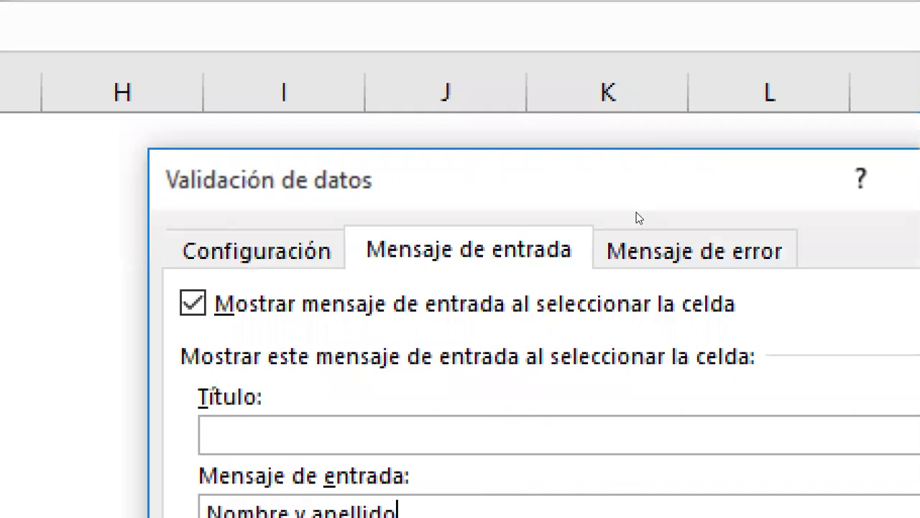
Step: Set the error message 'Debe escribir un nombre y un apellido únicamente' with Información style
key(ctrl+Tab)
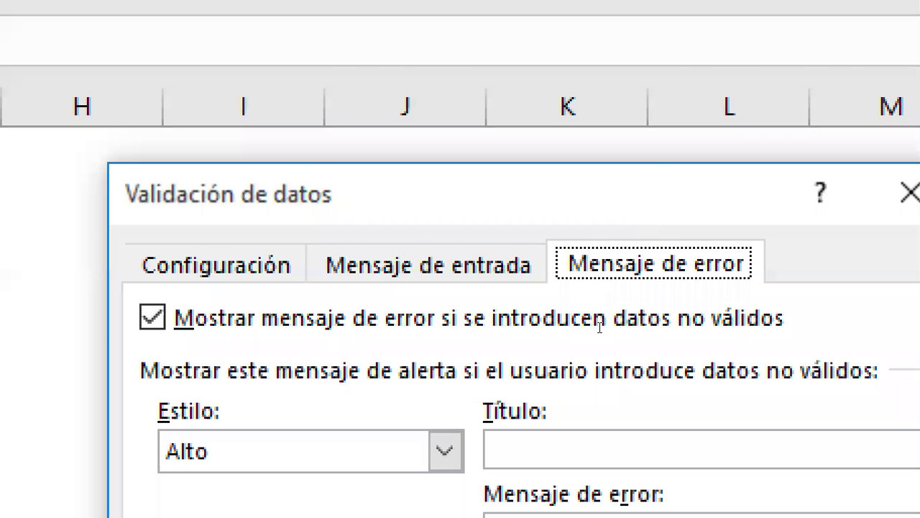
text(Debe escrib)
text(ir un nombre )
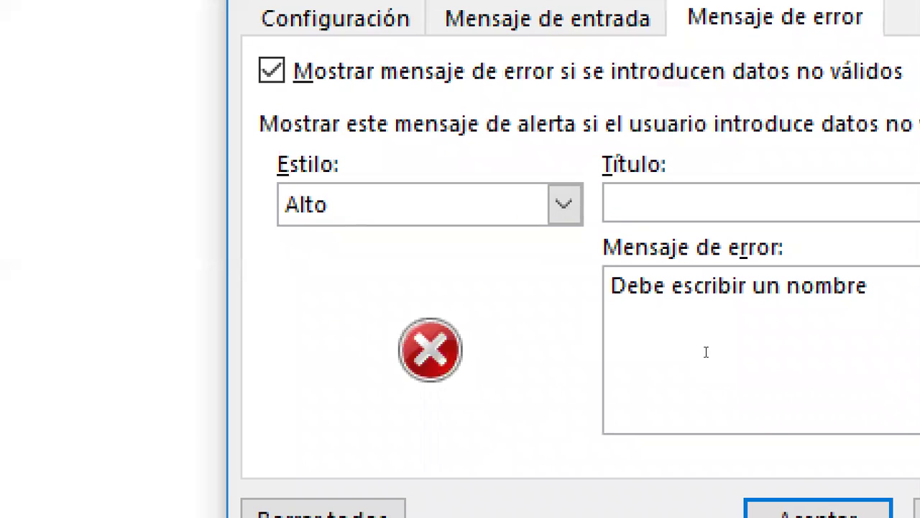
text(y un apellido)
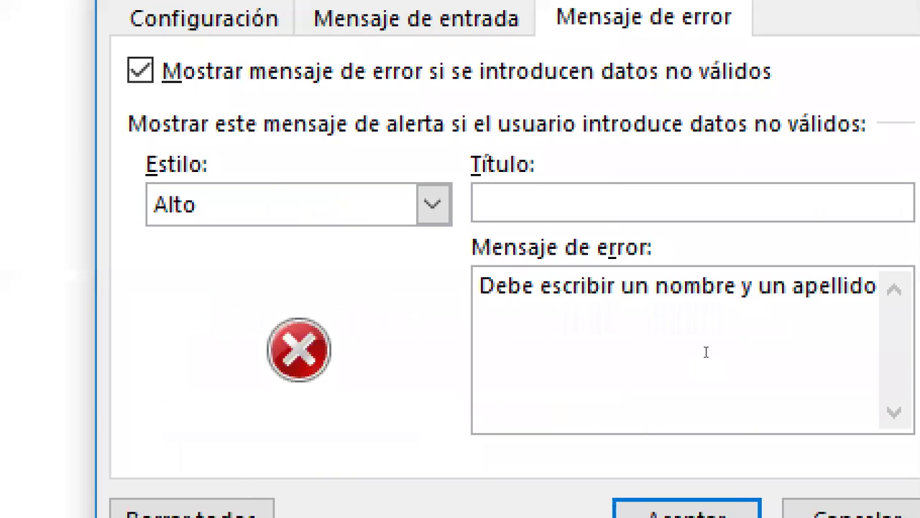
text( únicamente)
key(shift+Tab)
key(shift+Tab)
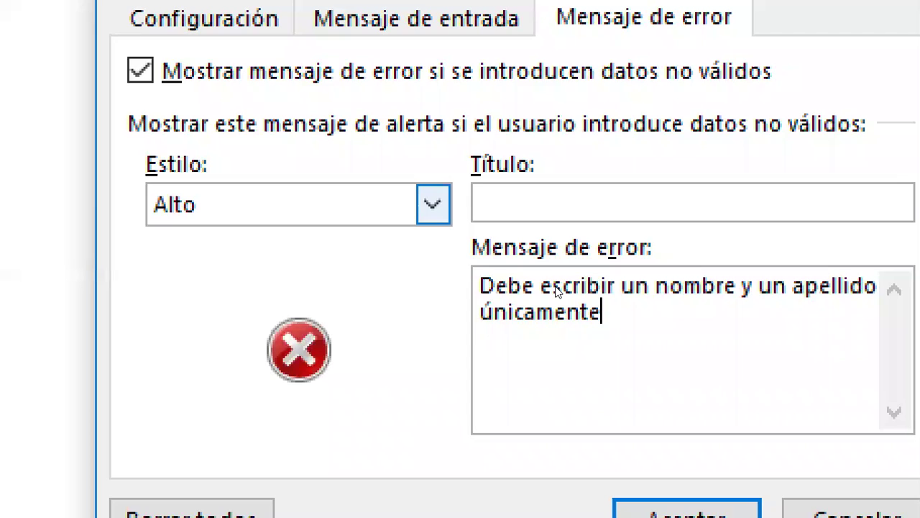
key(alt+Down)
key(Down)
key(Down)
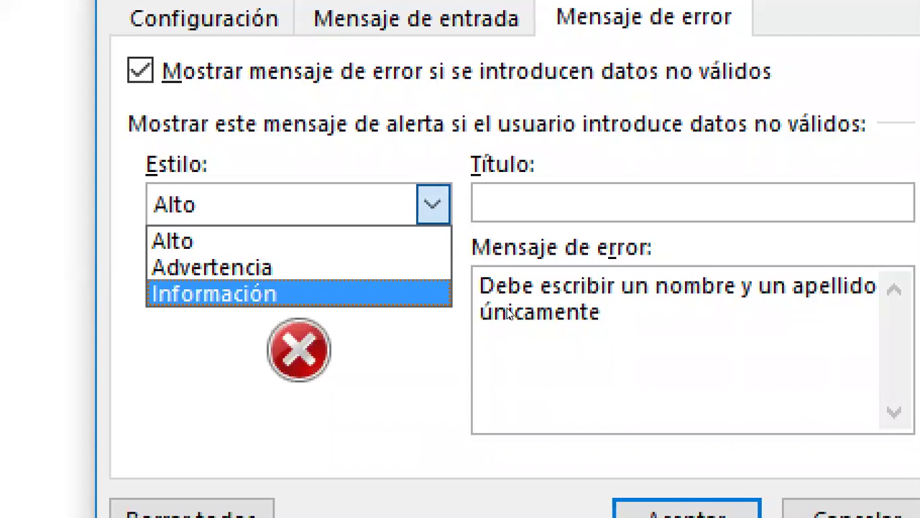
key(Return)
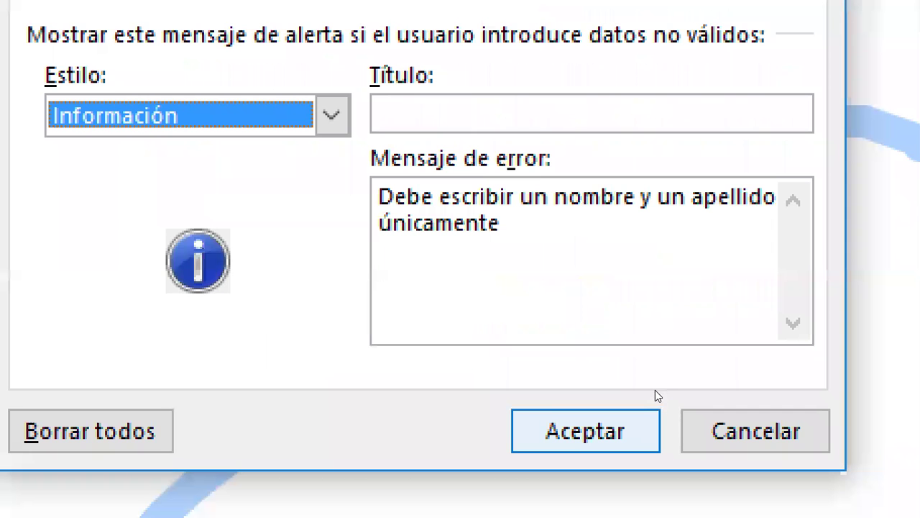
Step: Apply the Nombre rule and reselect the cell to show the 'Nombre y apellido' hint
key(Return)
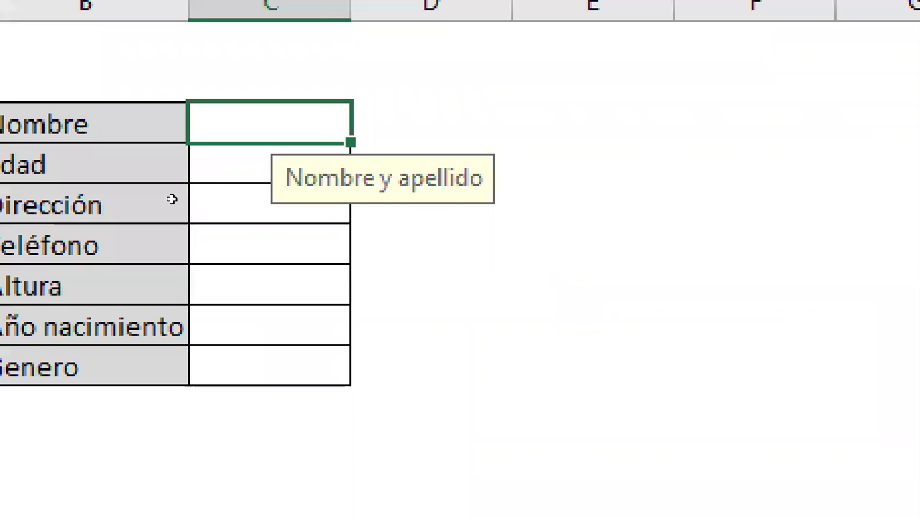
key(Up)
key(Right)
key(Left)
key(Down)
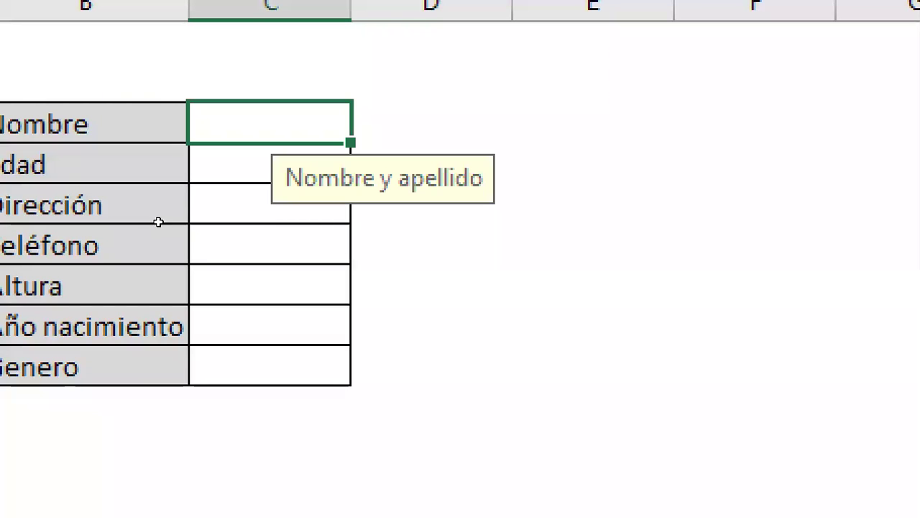
Step: Test the Nombre cell with 'a', cancel the rejected entry, and move to the Edad cell
text(a)
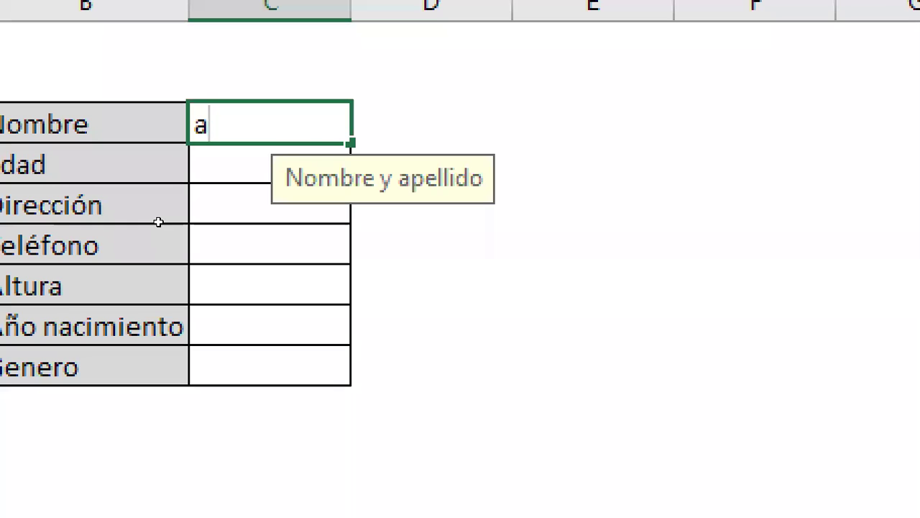
key(Return)
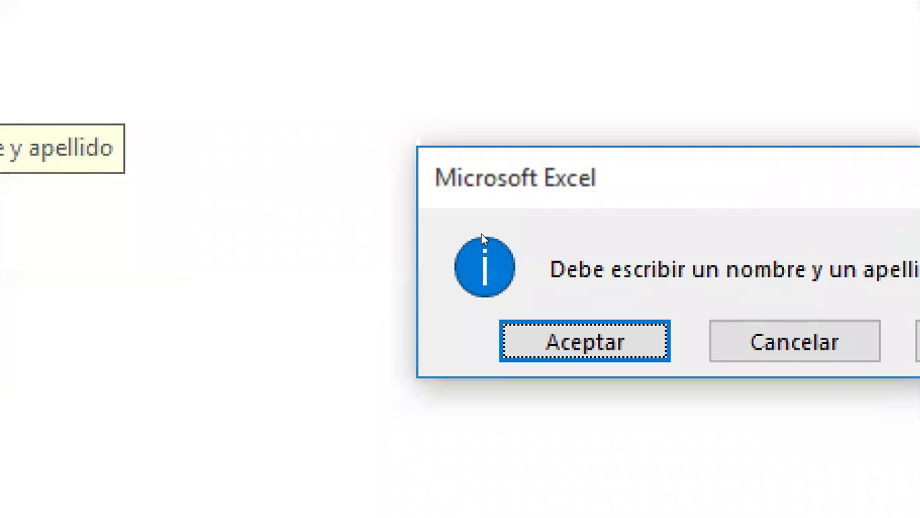
key(Tab)
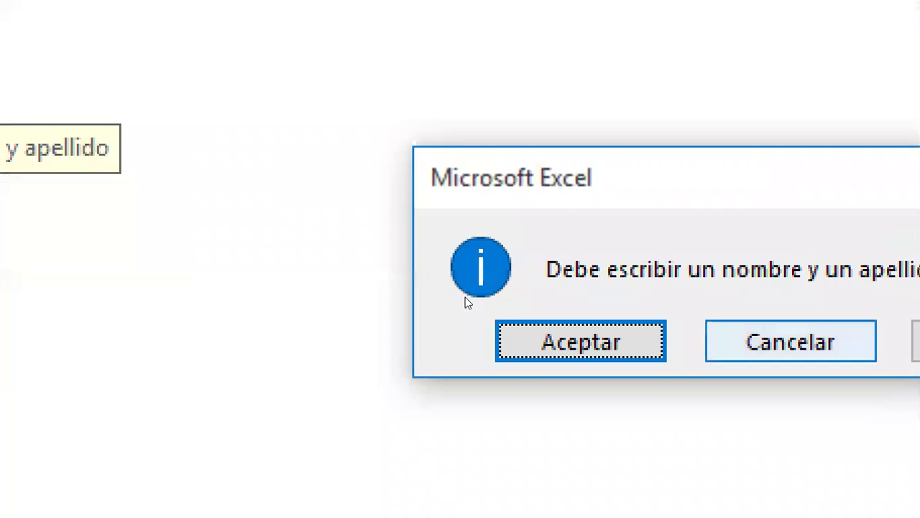
key(Return)
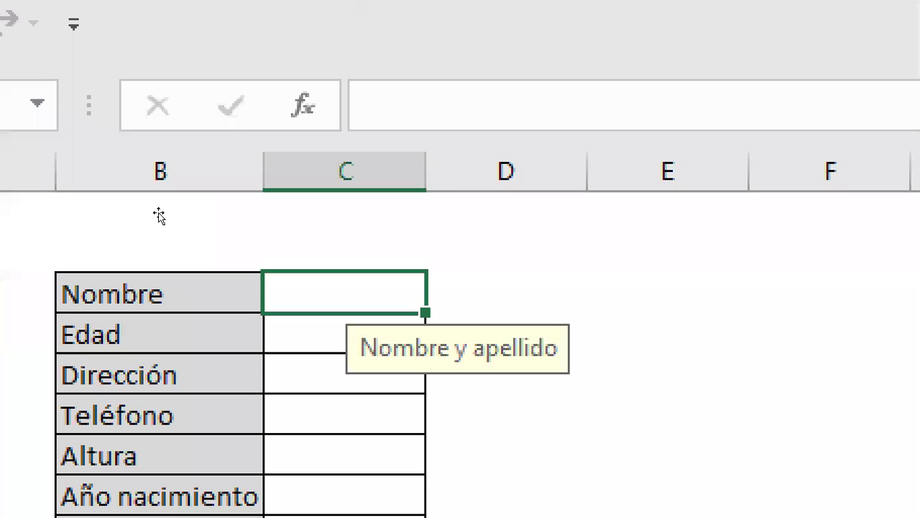
key(Return)
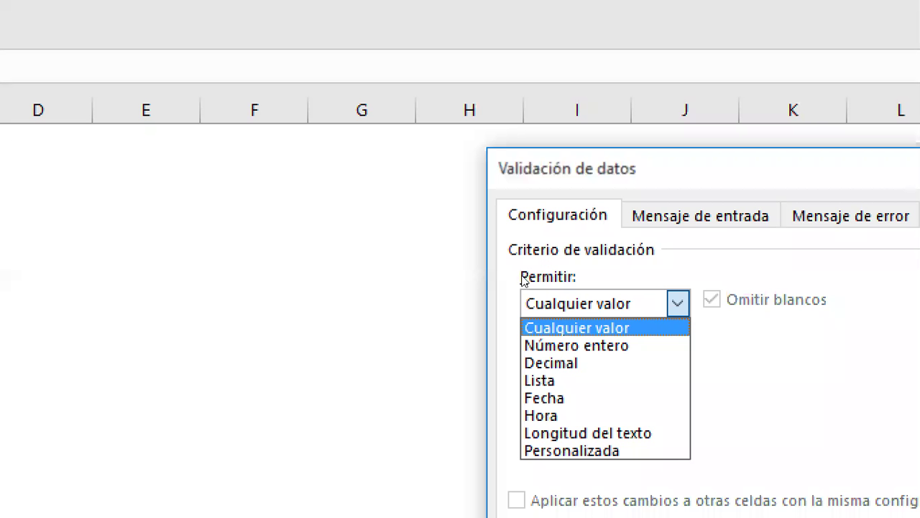
Step: Set the Edad rule to Número entero between 1 and 125
key(Down)
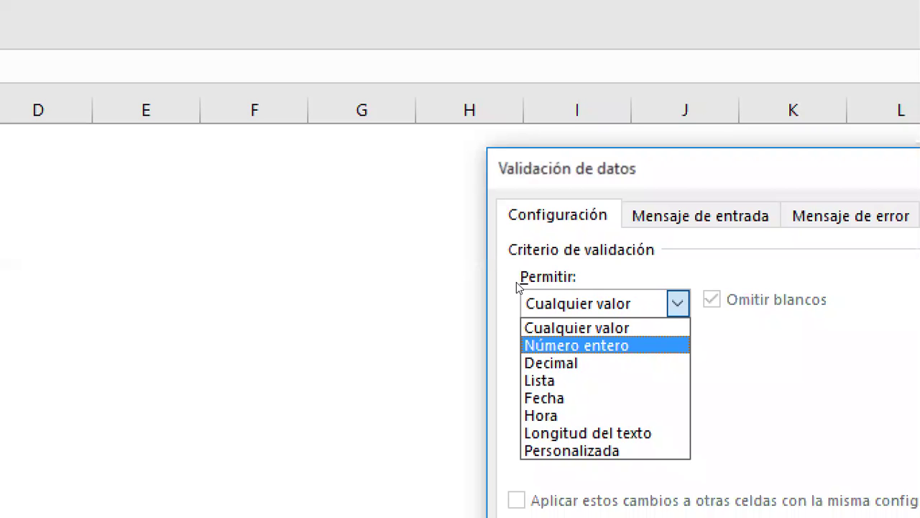
key(Return)
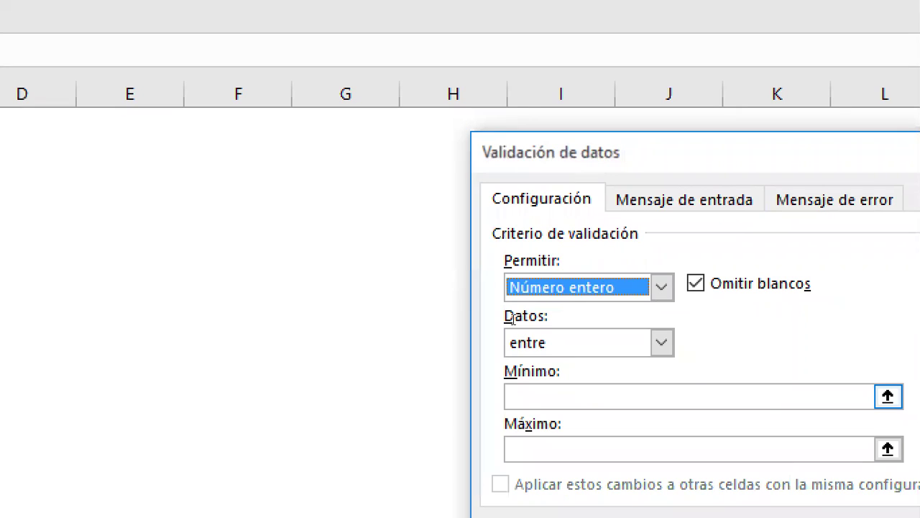
key(Tab)
key(Tab)
key(Tab)
text(1)
key(Tab)
text(1235)
key(BackSpace)
key(BackSpace)
text(5)
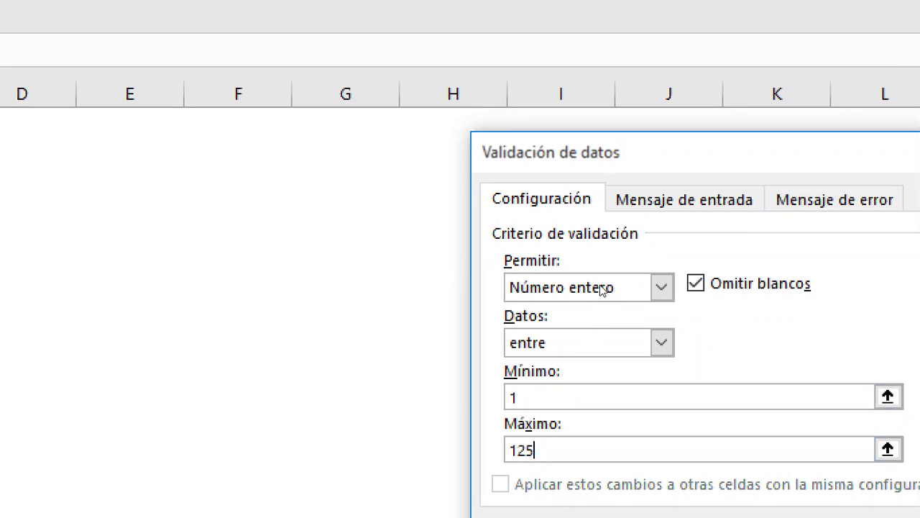
Step: Add input message 'Edad en números' and error message 'Edad no válida'
key(ctrl+Tab)
key(Tab)
key(Tab)
key(Tab)
text(Ed)
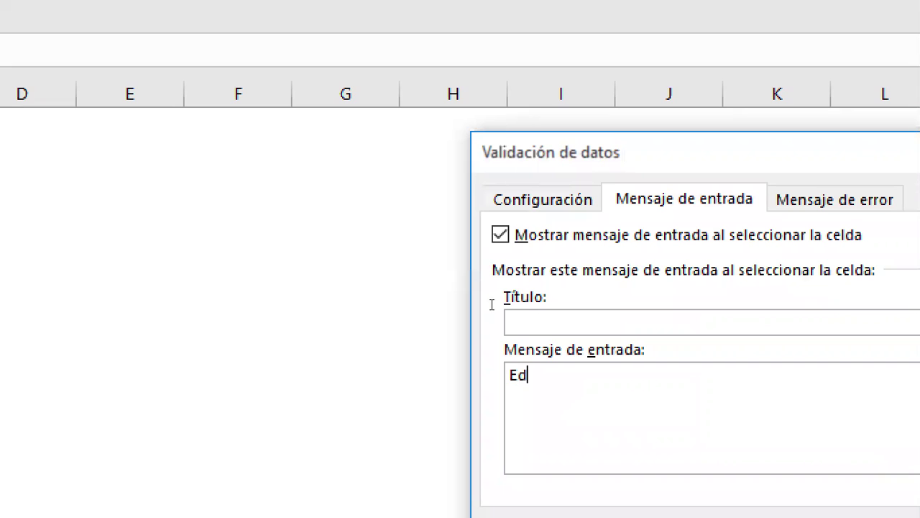
text(ad en números)
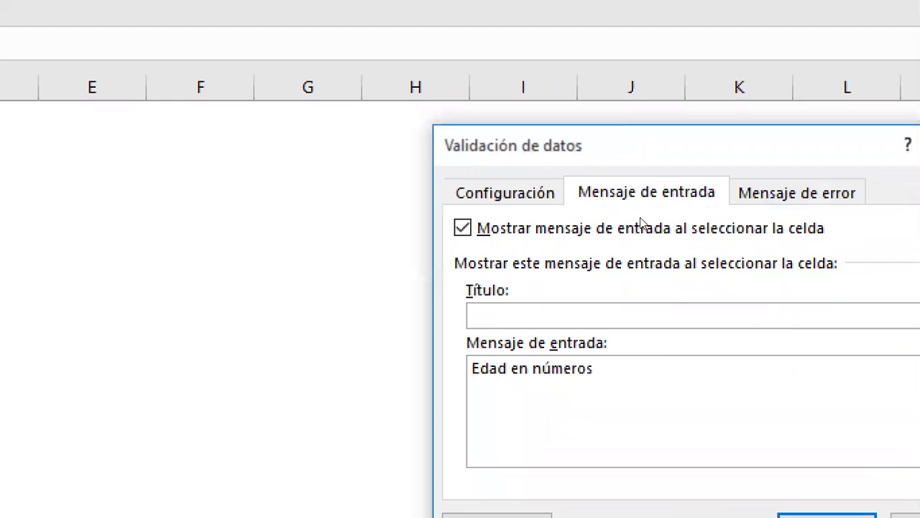
key(ctrl+Tab)
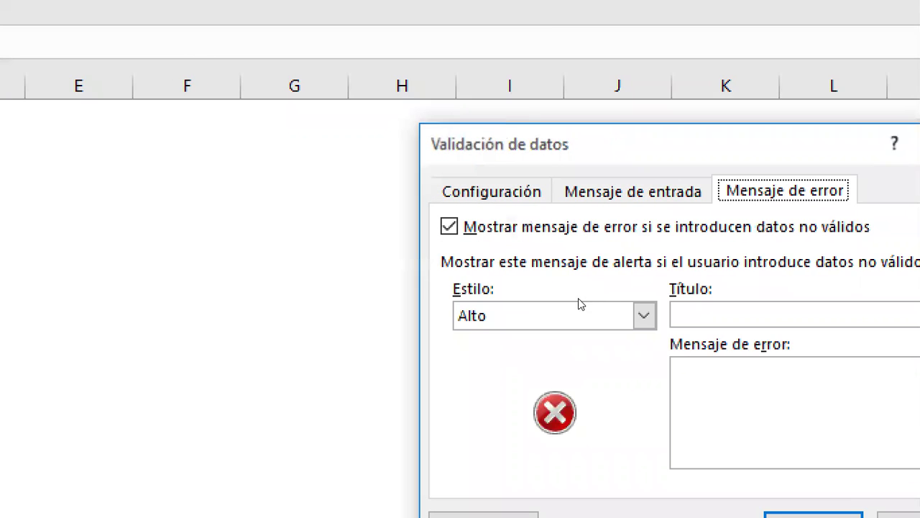
text(Edad no v)
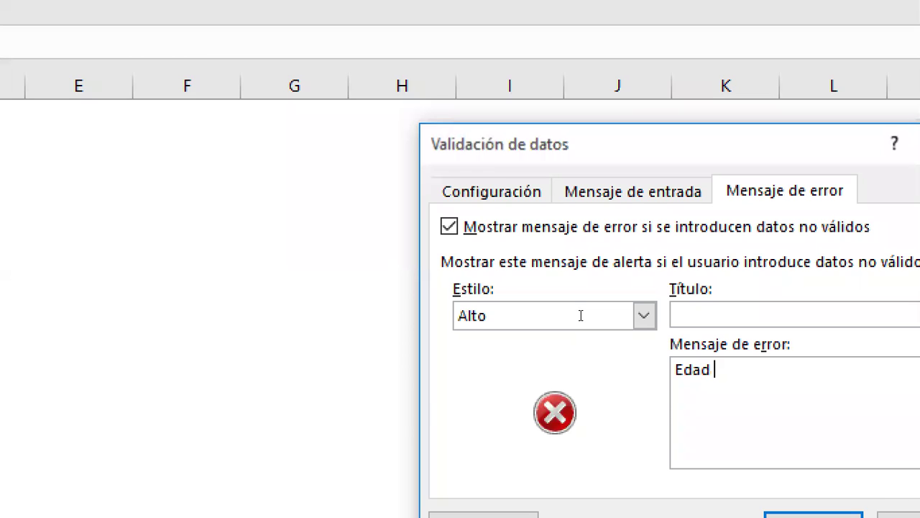
text(álida)
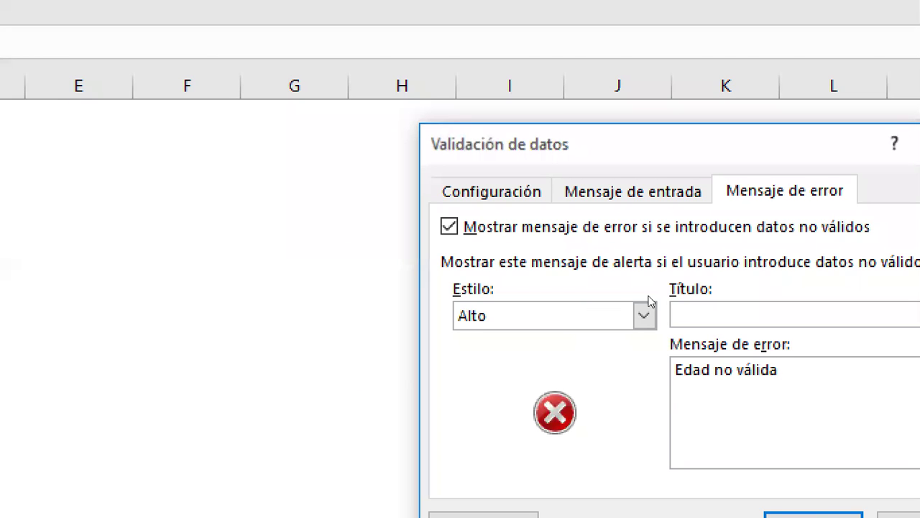
key(Return)
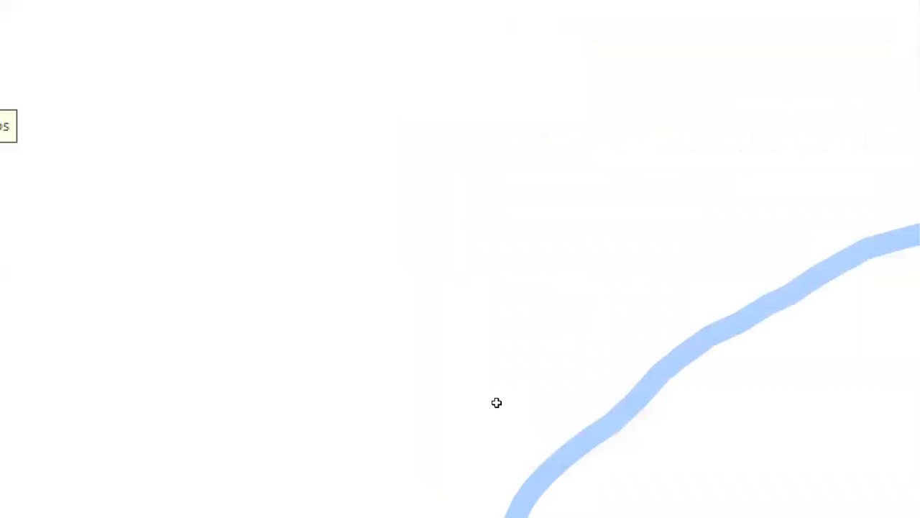
click(211, 278)
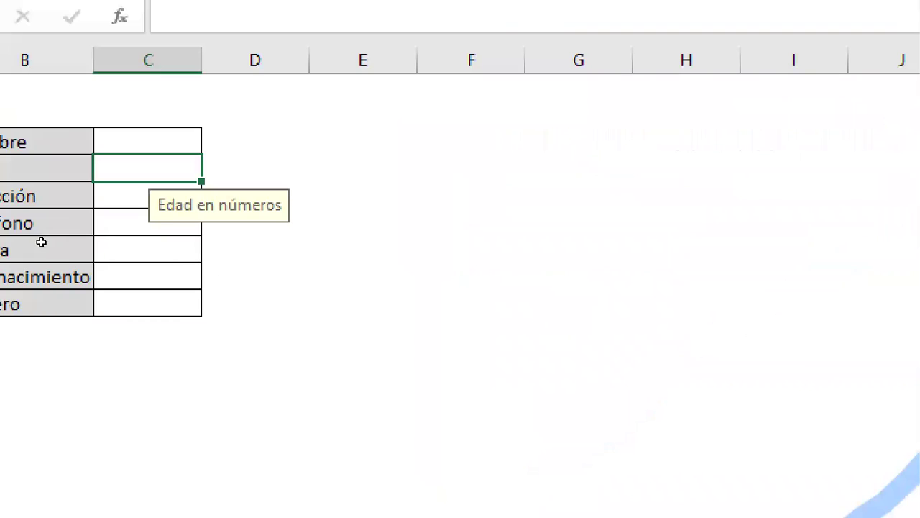
key(Left)
key(Up)
key(Up)
key(Up)
key(Up)
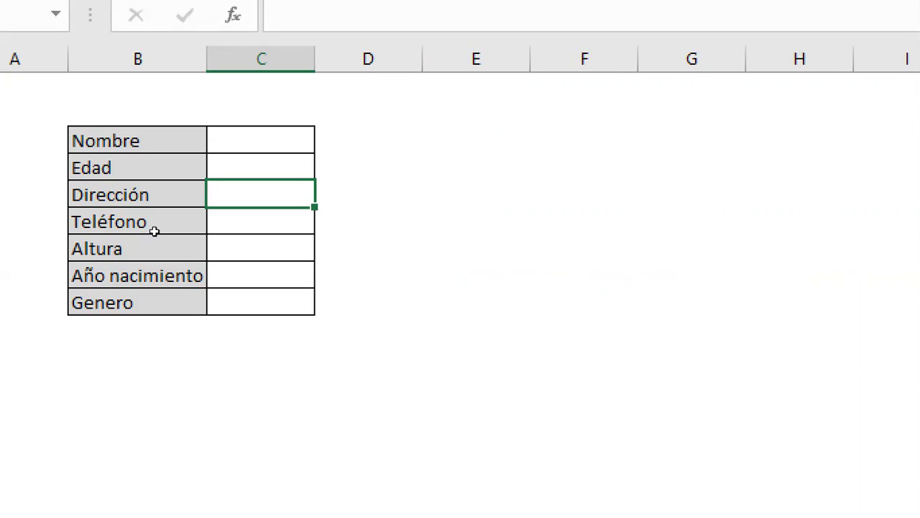
key(Down)
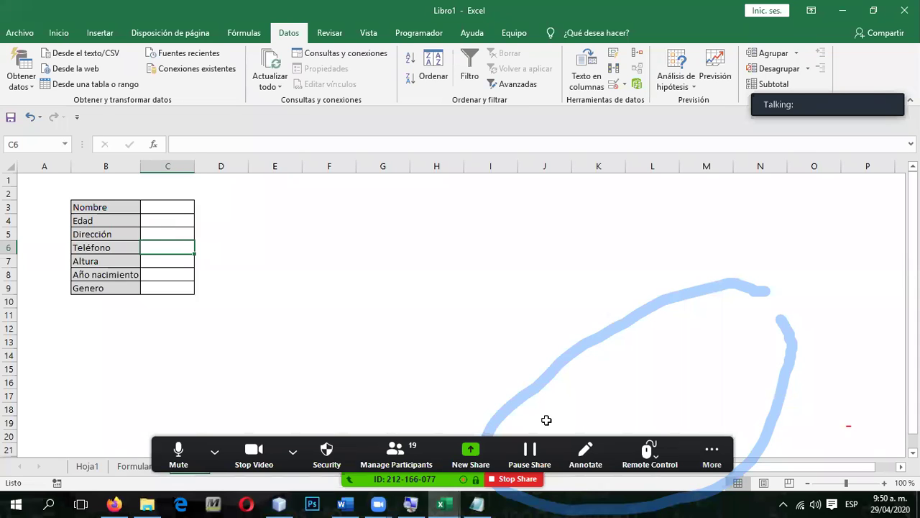
Step: Clear all Zoom annotation drawings and bring the Excel sheet back into focus
click(712, 451)
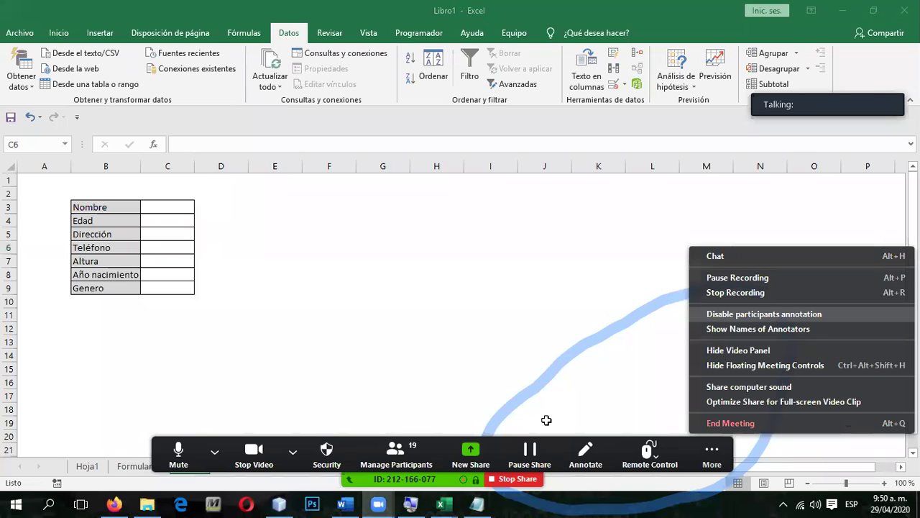
click(747, 312)
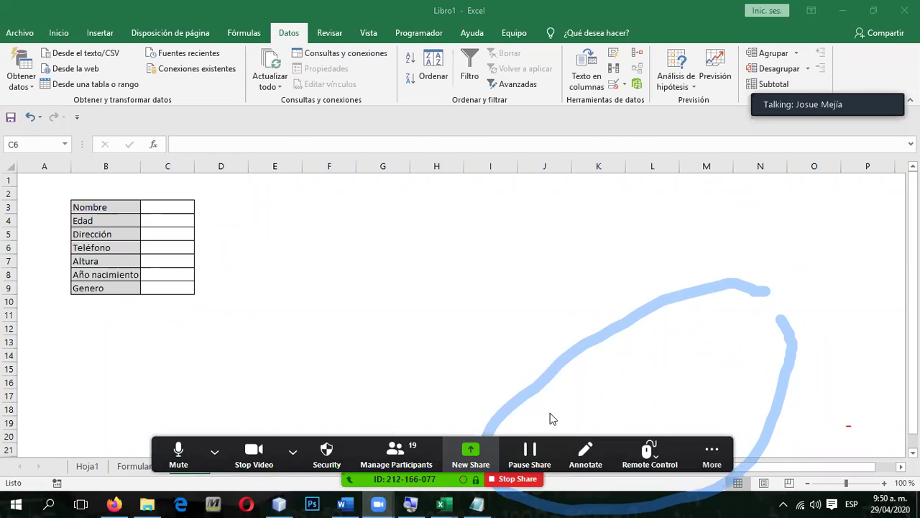
click(622, 75)
click(654, 100)
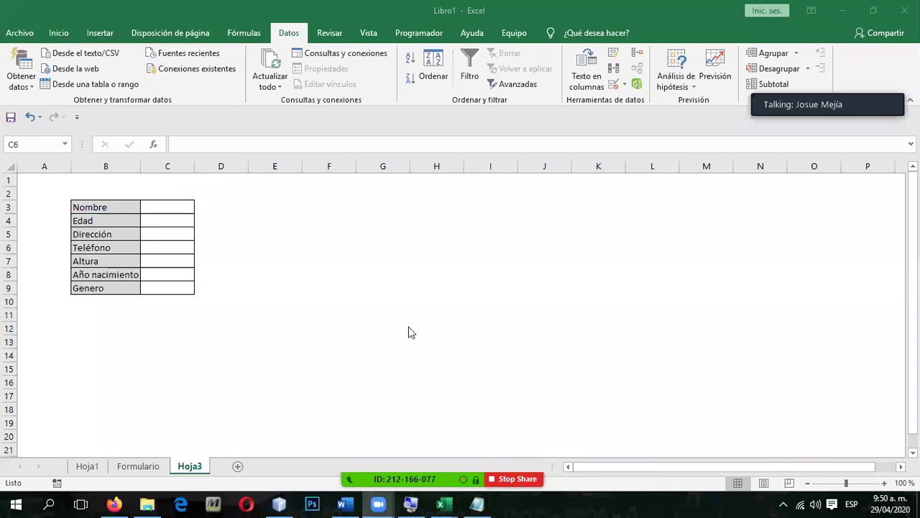
click(178, 242)
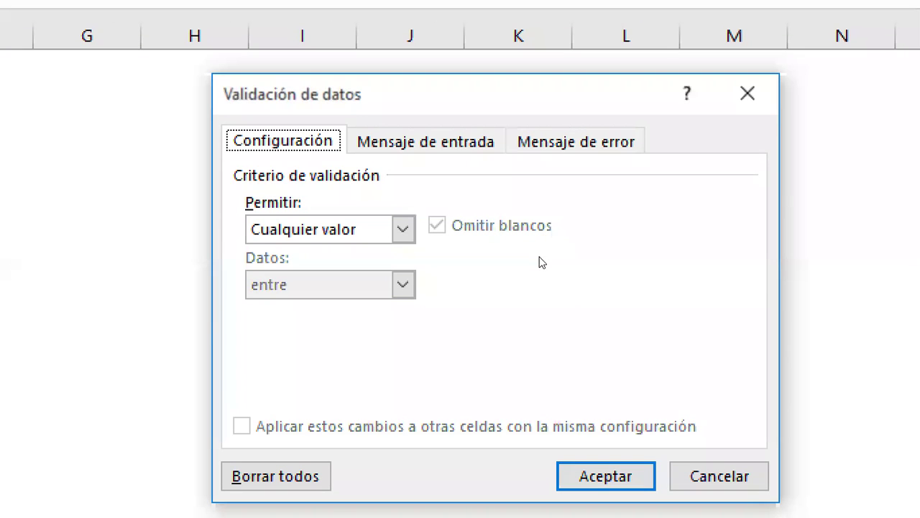
Step: Give the Teléfono cell a Número entero rule from 11111111 to 99999999 and close the dialog
key(Tab)
key(End)
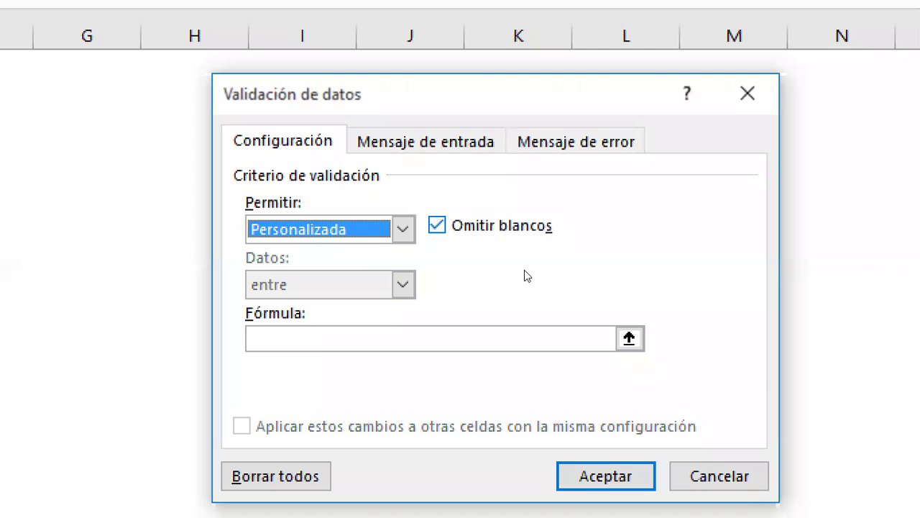
key(alt+Down)
key(Up)
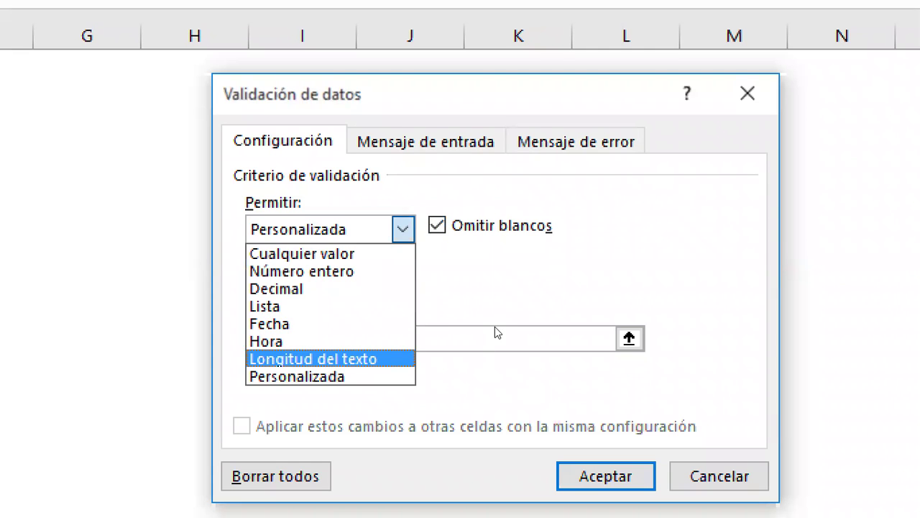
key(Return)
click(498, 319)
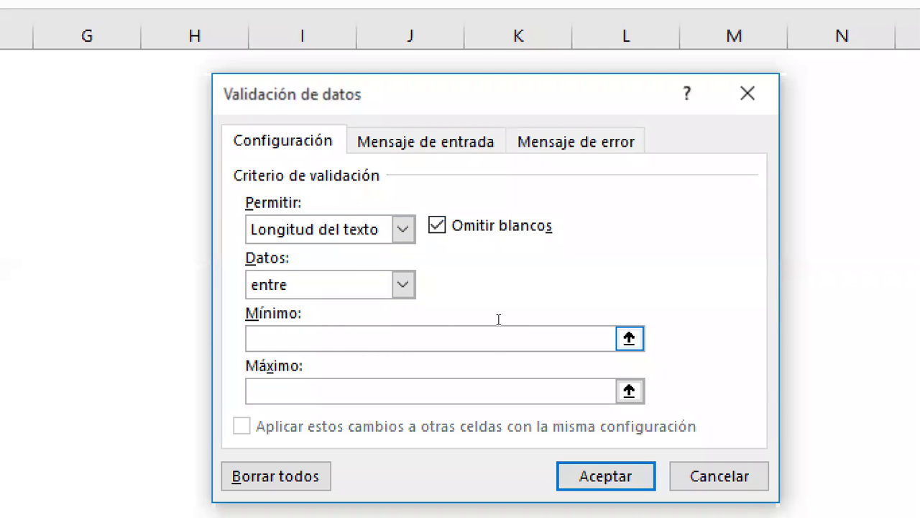
text(0)
key(Tab)
text(8)
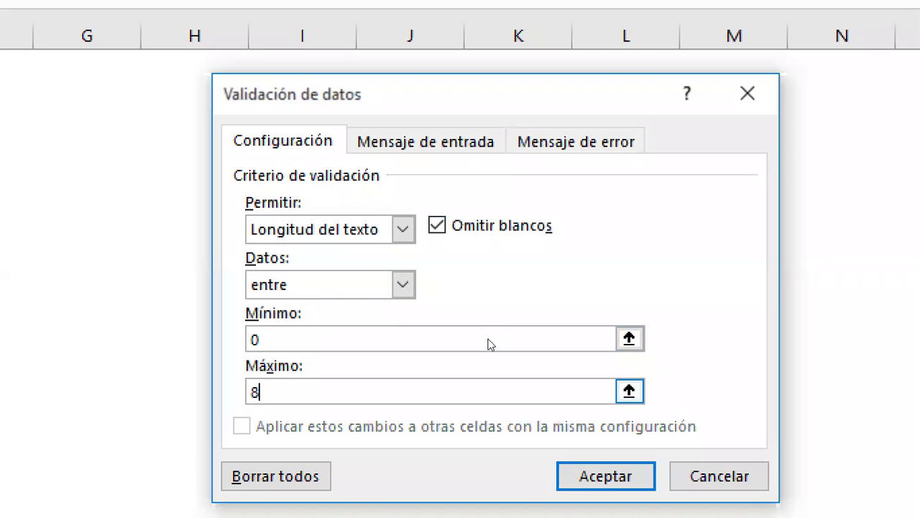
key(Return)
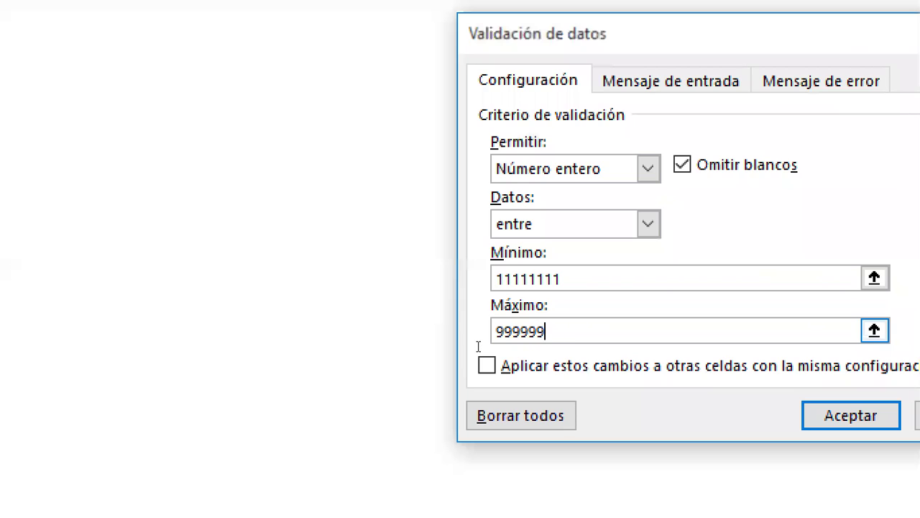
text(99999999)
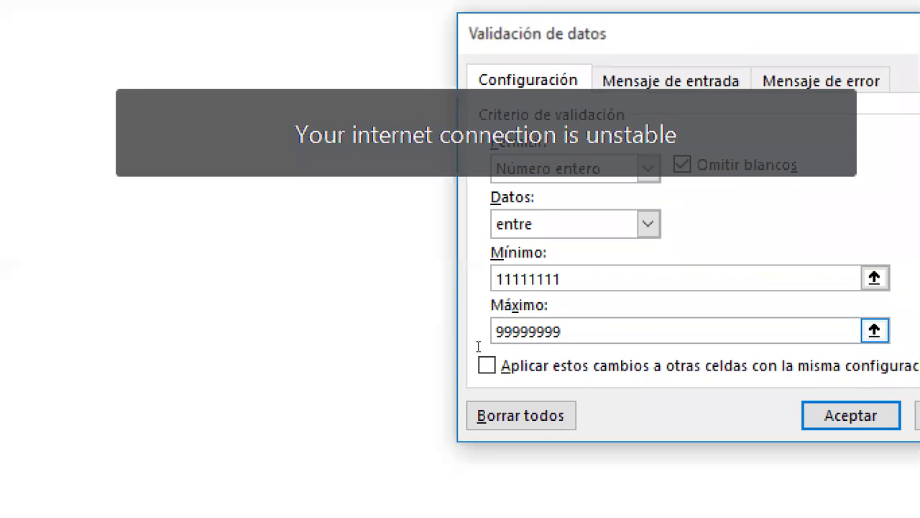
key(Return)
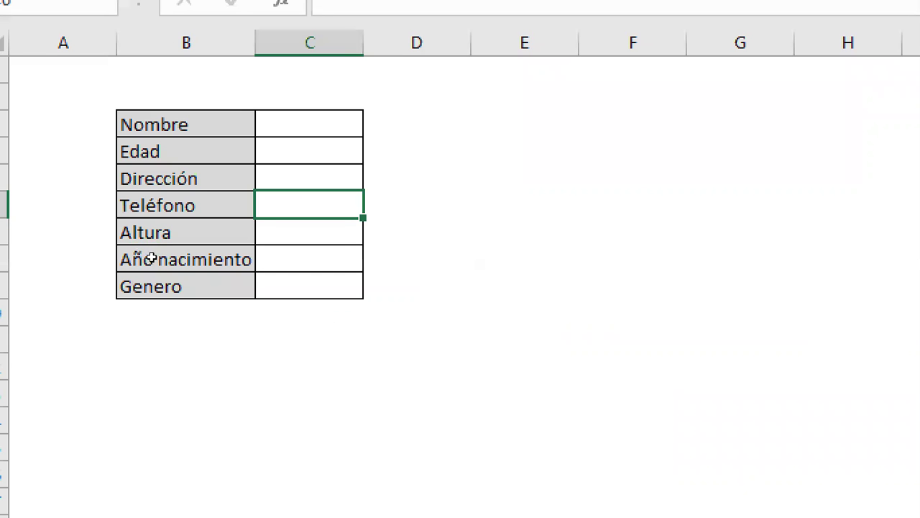
Step: Step between the Teléfono and Altura cells, then bring Word's Clases virtuales.docx schedule forward
key(Down)
key(Up)
key(Down)
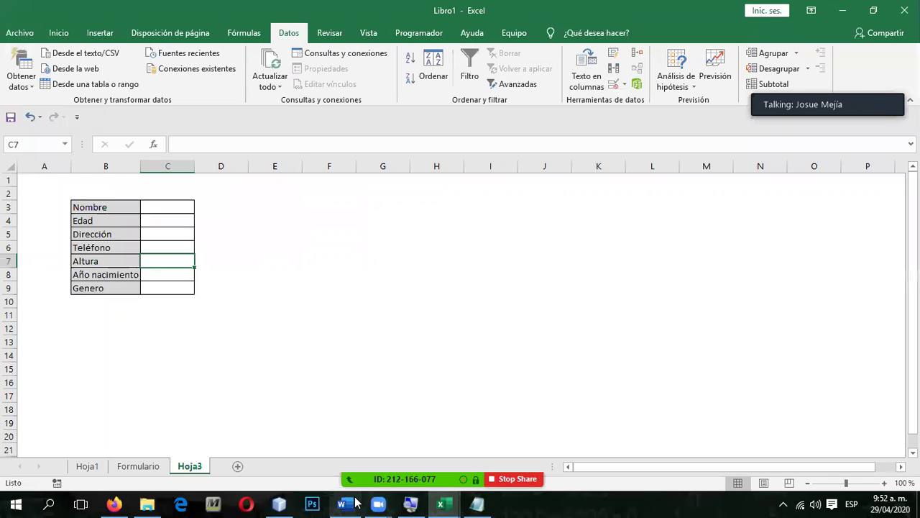
click(345, 504)
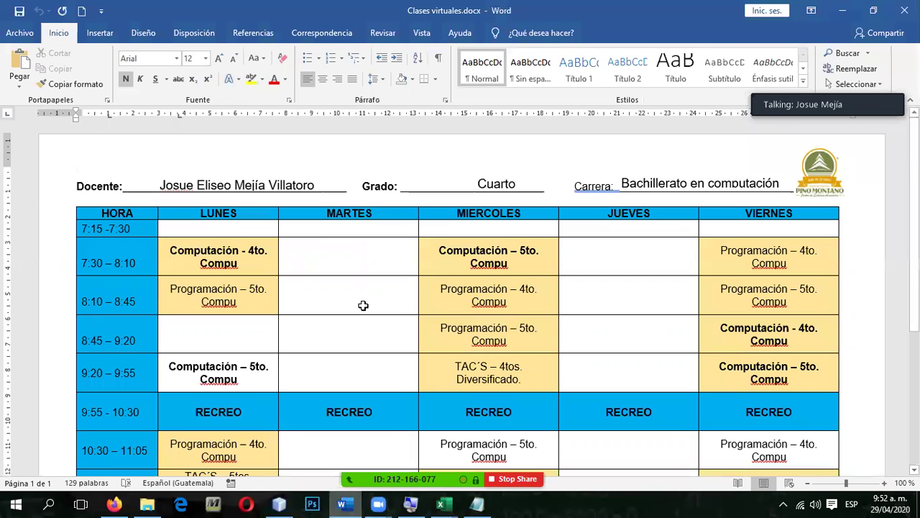
Step: Switch back to the Libro1 workbook in Excel with Alt+Tab
key(alt+Tab)
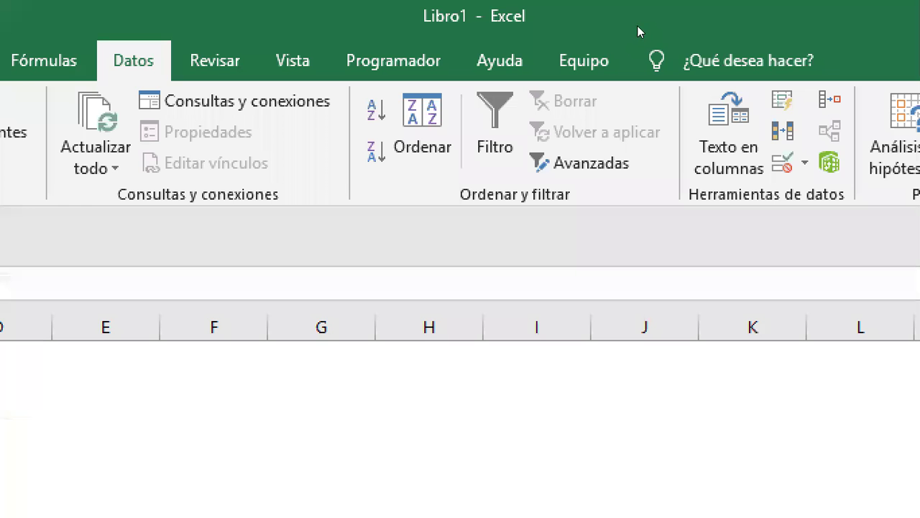
Step: Allow only decimals from 0.25 to 3.99 in the Altura cell
key(alt+d+l)
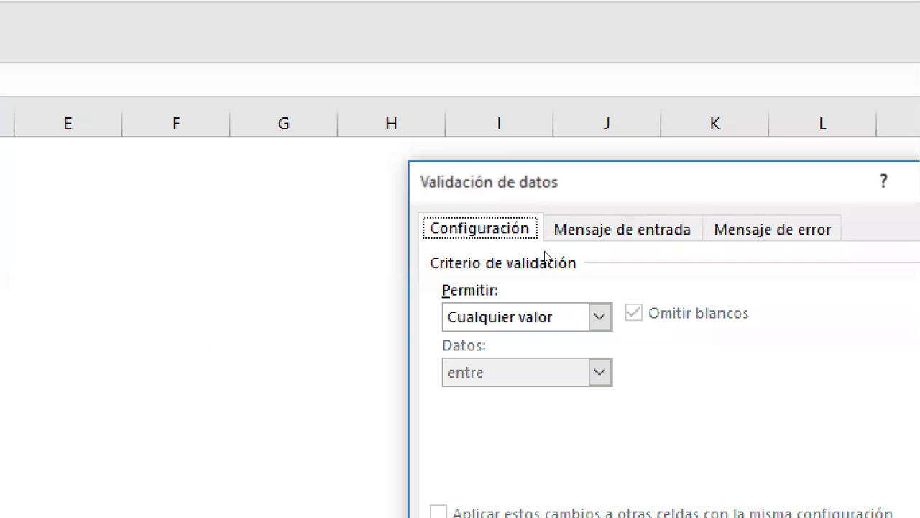
key(alt+Down)
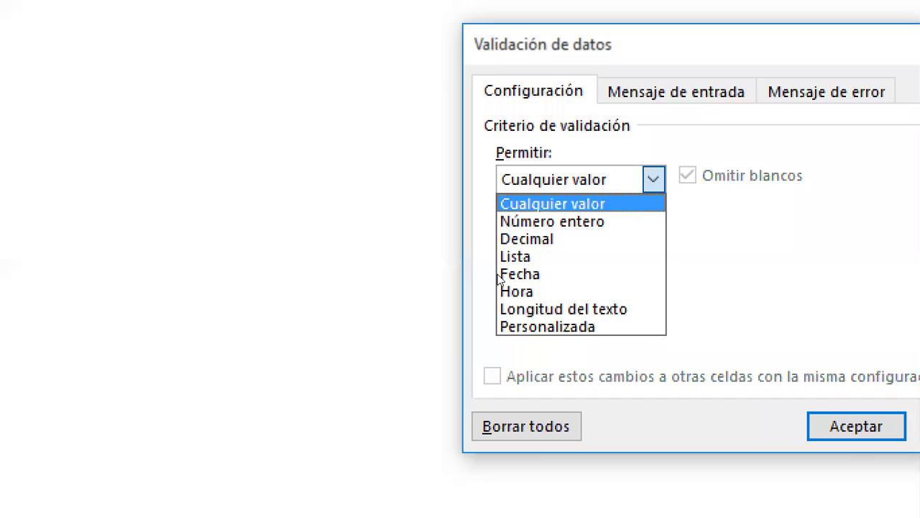
key(Down)
key(Down)
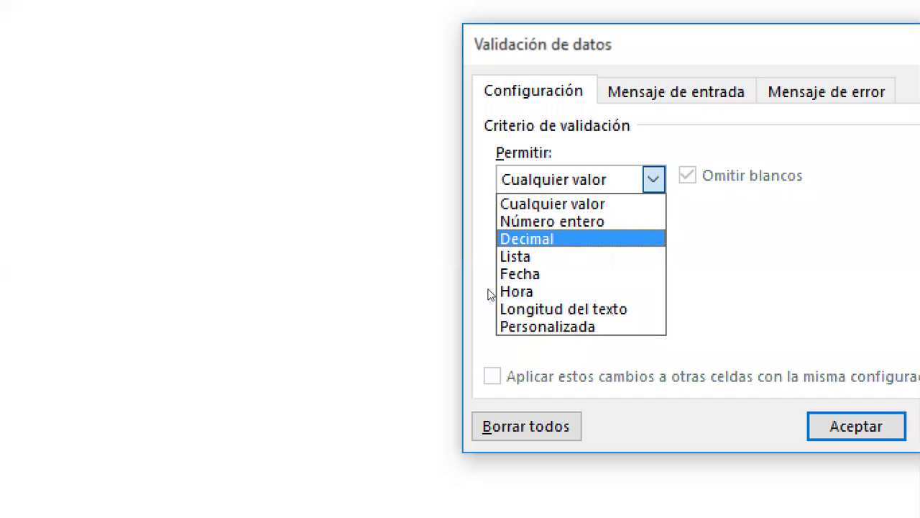
key(Return)
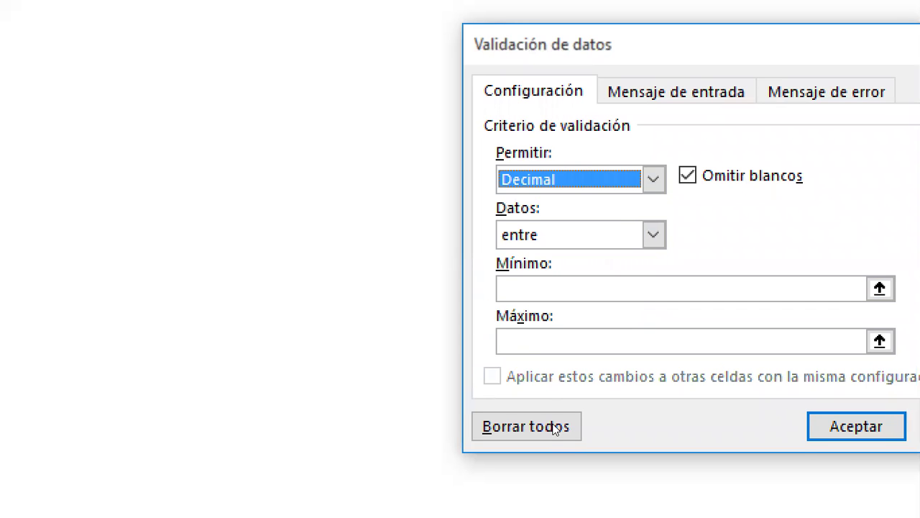
key(Tab)
key(Tab)
key(Tab)
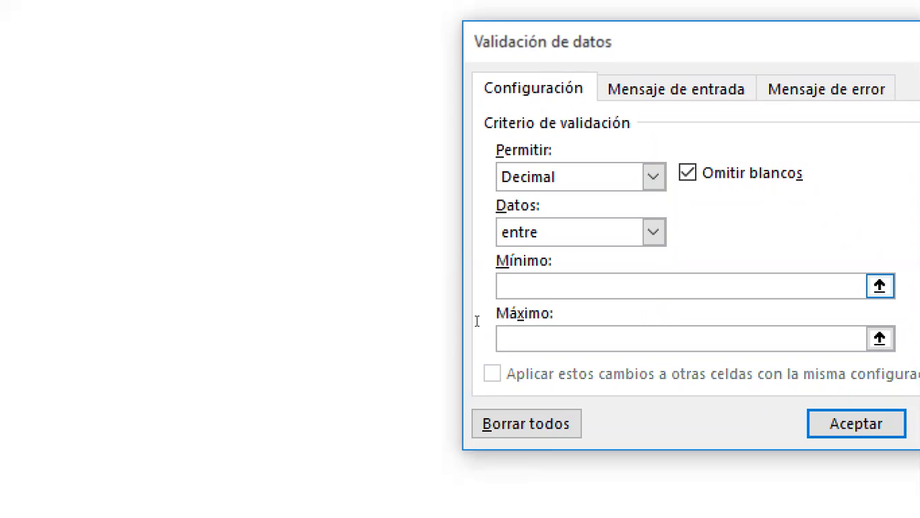
text(0.25)
key(Tab)
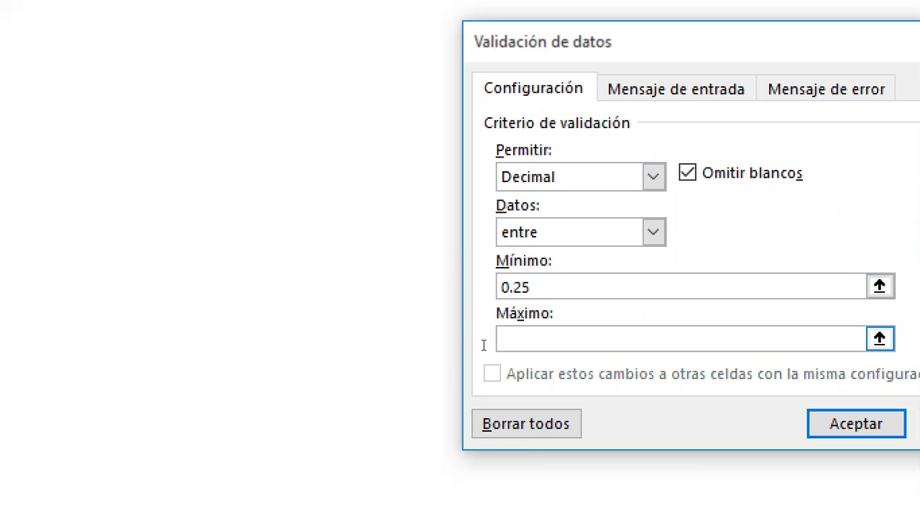
text(3.99)
key(Return)
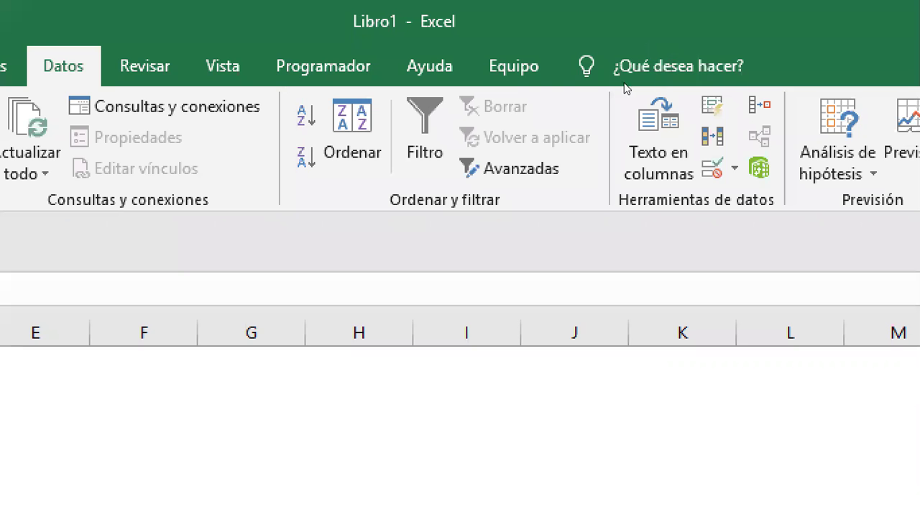
Step: Add the error message 'altura no válida' to the Altura cell's validation rule
click(712, 167)
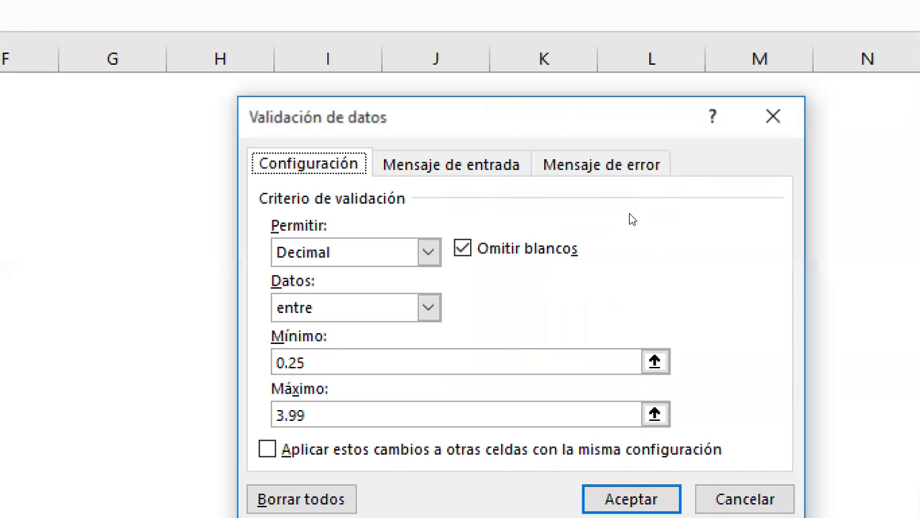
click(601, 164)
click(609, 311)
text(altura no válida)
key(Return)
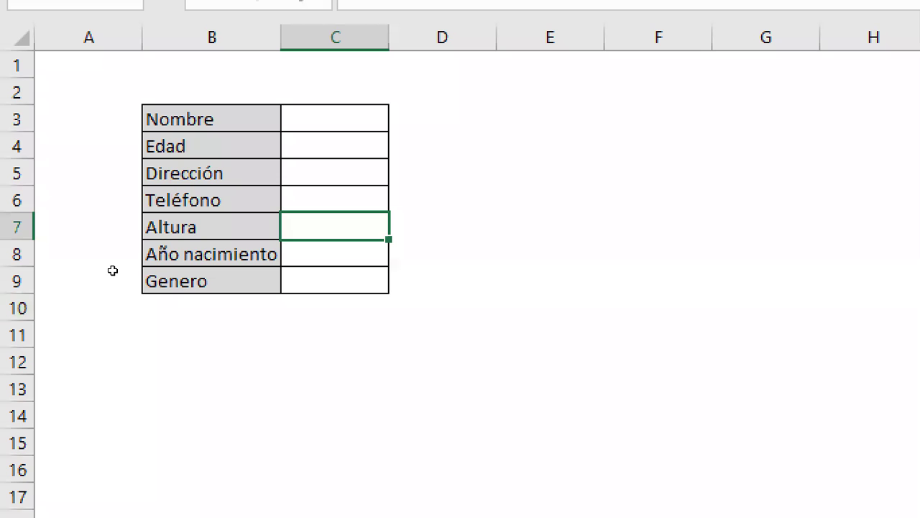
Step: Enter 1.78 as the height in the Altura cell
key(Up)
key(Down)
text(1.78)
key(Return)
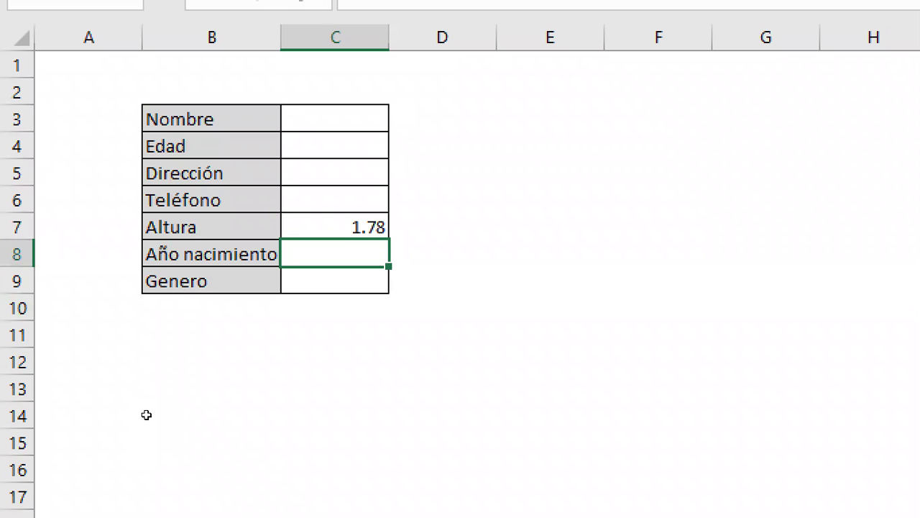
Step: Try 4.80 in Altura to see it rejected, then open validation for Año nacimiento
key(Up)
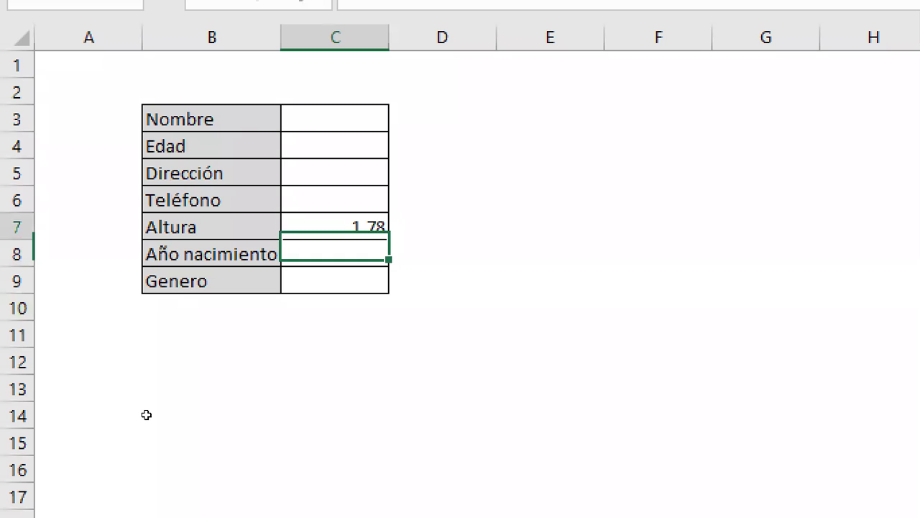
text(4.)
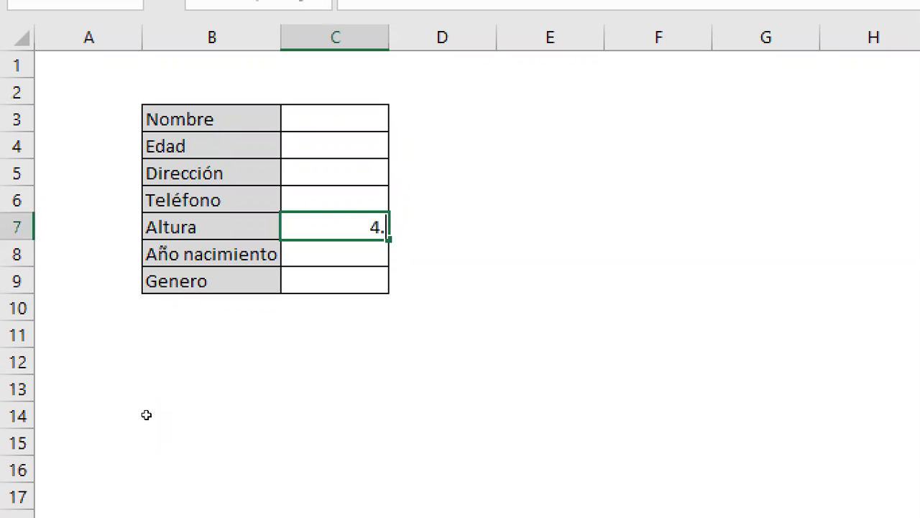
text(80)
key(Return)
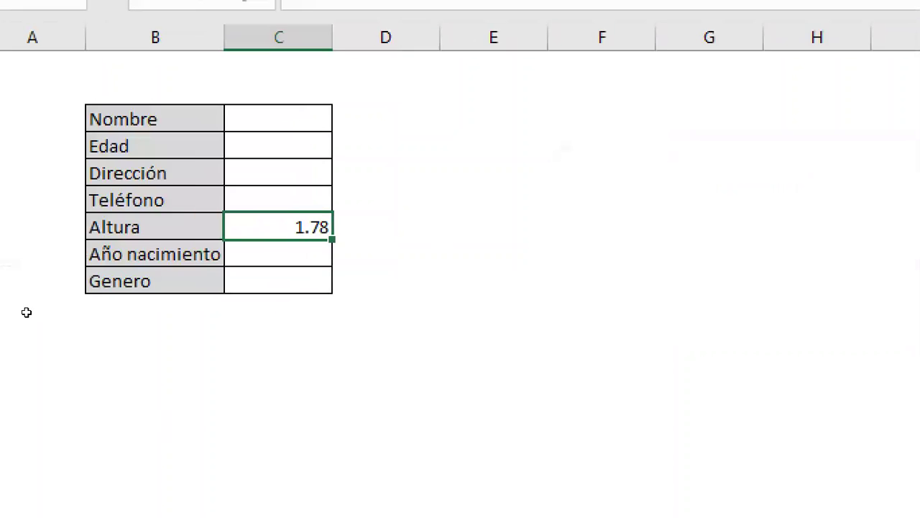
key(Return)
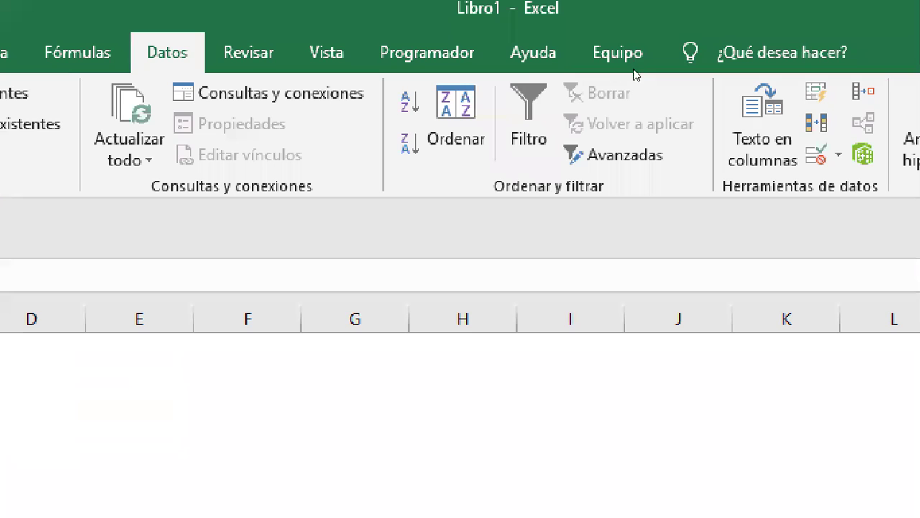
click(919, 26)
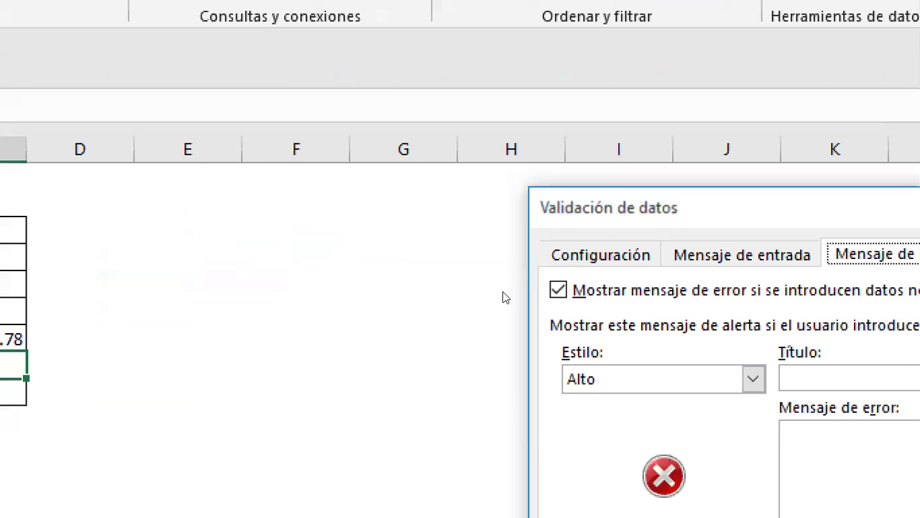
Step: Allow only dates from 01/01/1960 to 31/12/2020 in the Año nacimiento cell
click(553, 251)
key(alt+Down)
key(Down)
key(Down)
key(Down)
key(Return)
key(Tab)
key(Tab)
key(Tab)
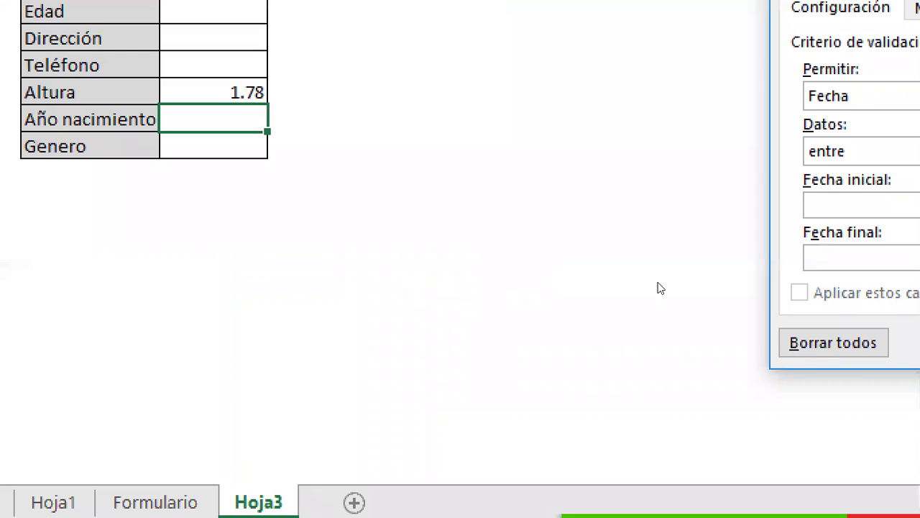
text(1/)
key(BackSpace)
key(BackSpace)
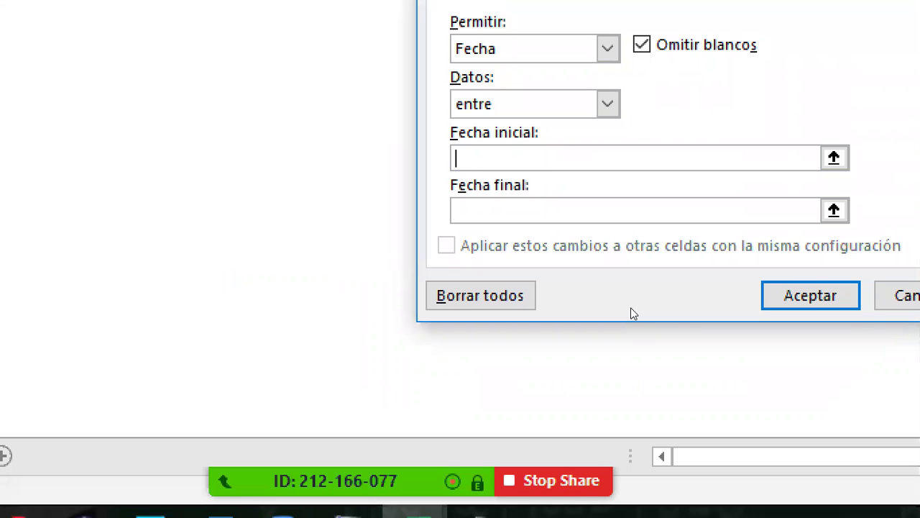
text(01/01/199)
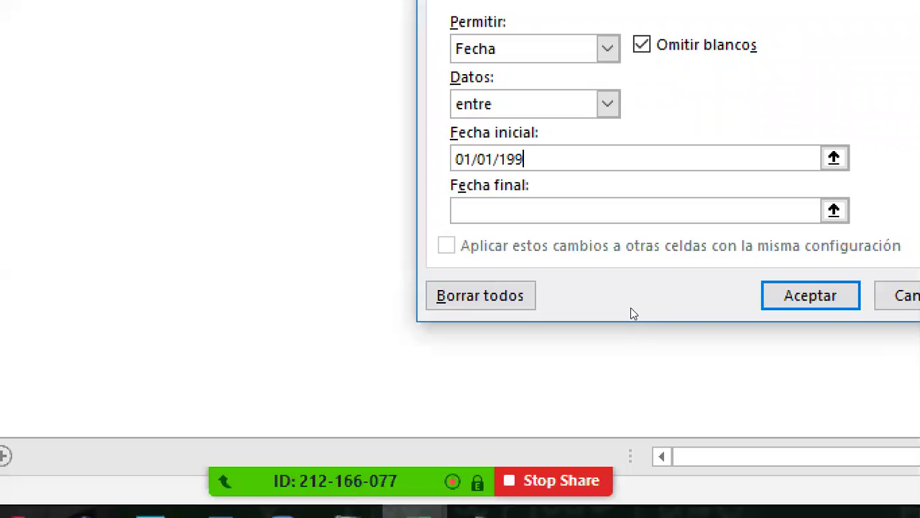
key(BackSpace)
text(60)
key(Tab)
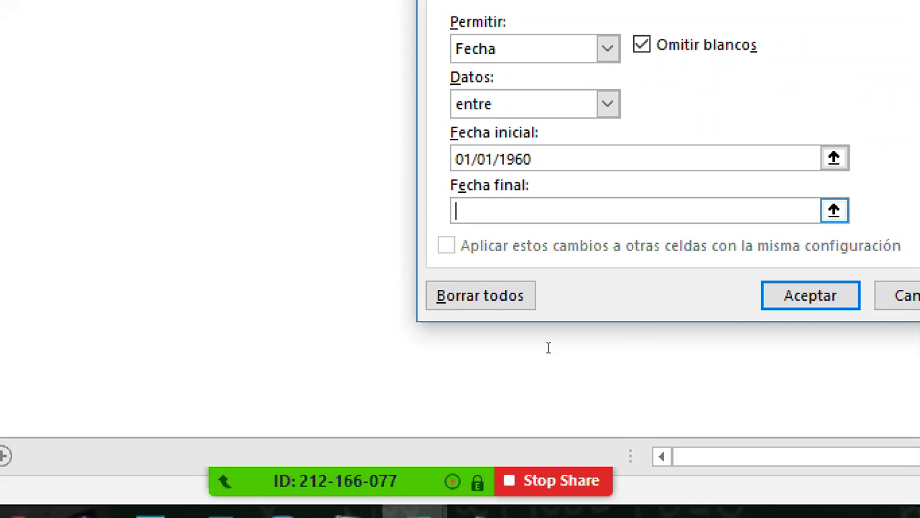
text(31/12/2020)
key(Return)
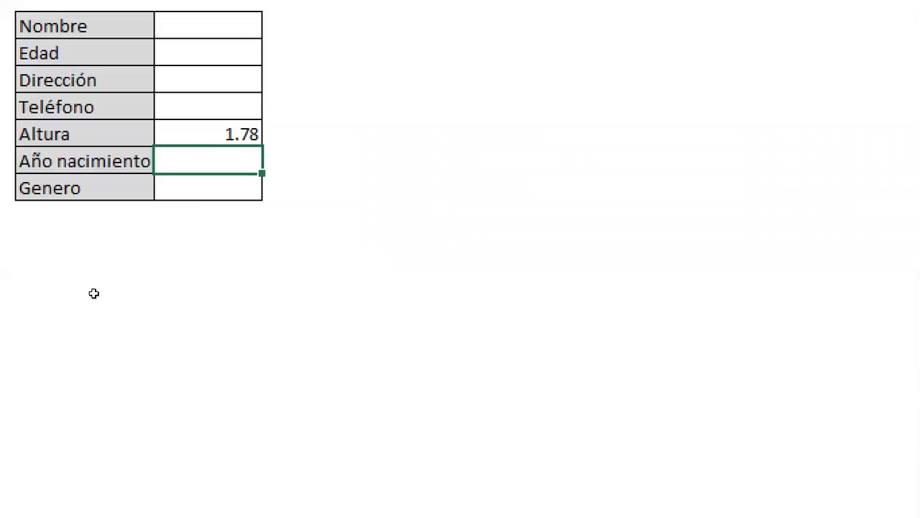
Step: Rename the Año nacimiento label to 'fecha nacimiento'
key(Left)
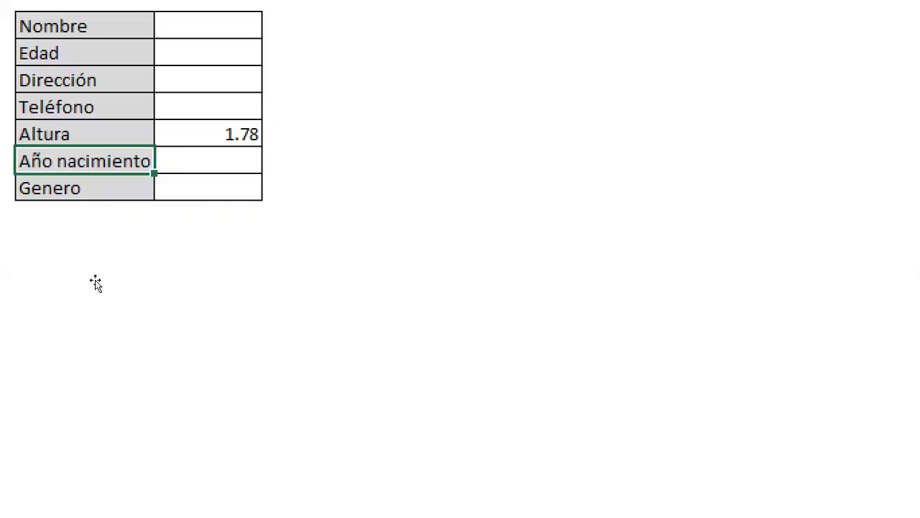
key(F2)
key(Left)
key(Left)
key(Delete)
key(Delete)
key(Delete)
key(Delete)
text(fecha)
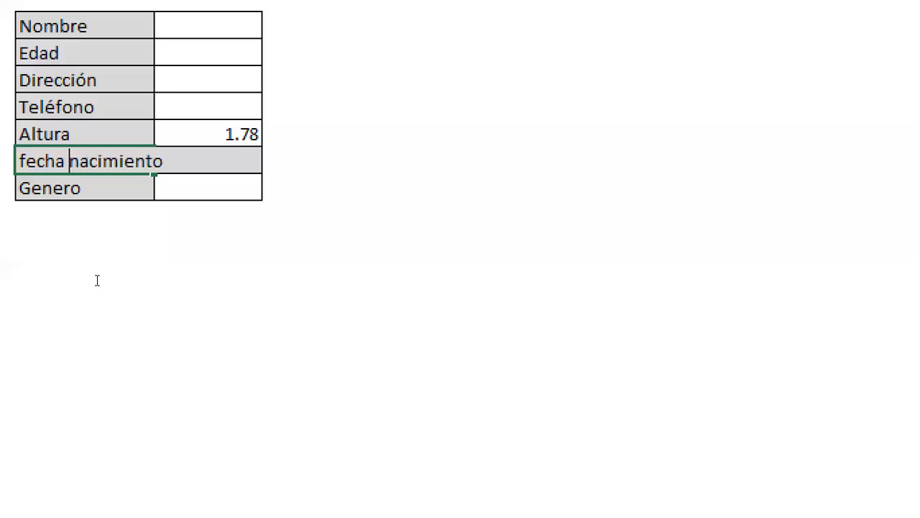
key(Return)
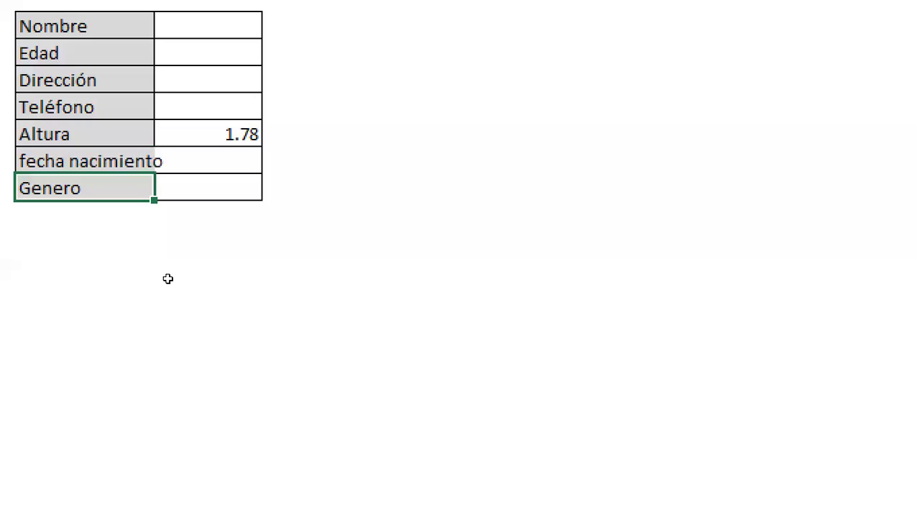
Step: Enter the birth date 5/04/1993 in the date entry cell
key(Up)
key(Right)
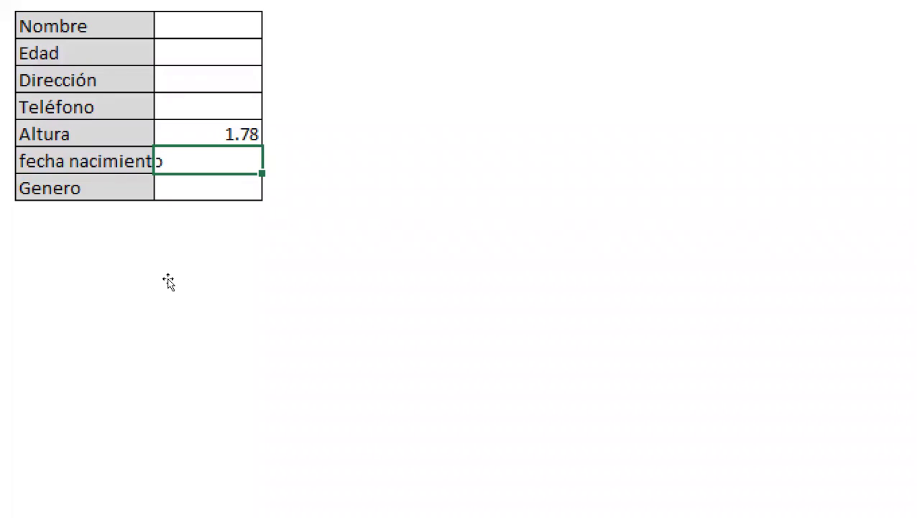
text(5/4/19993)
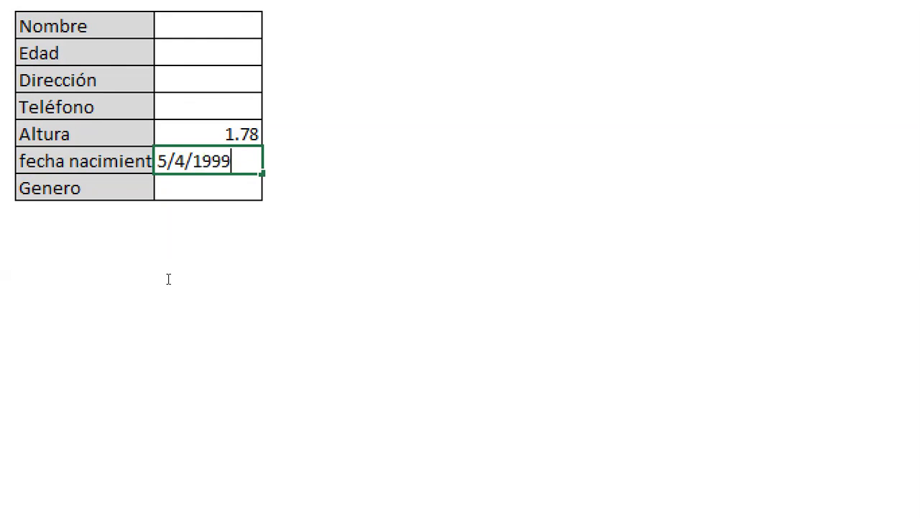
key(BackSpace)
key(BackSpace)
text(3)
key(Return)
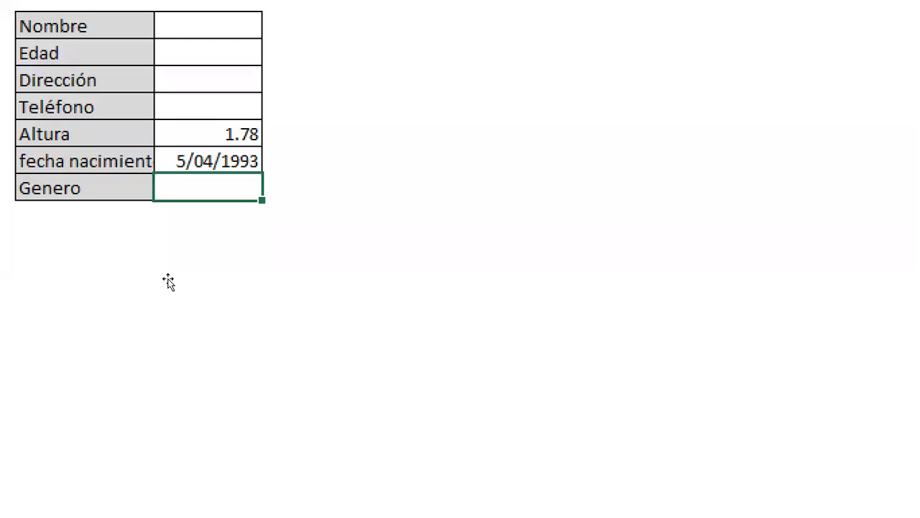
Step: Test 5/04/1932, cancel the rejection to keep 5/04/1993, and move to Genero
key(Up)
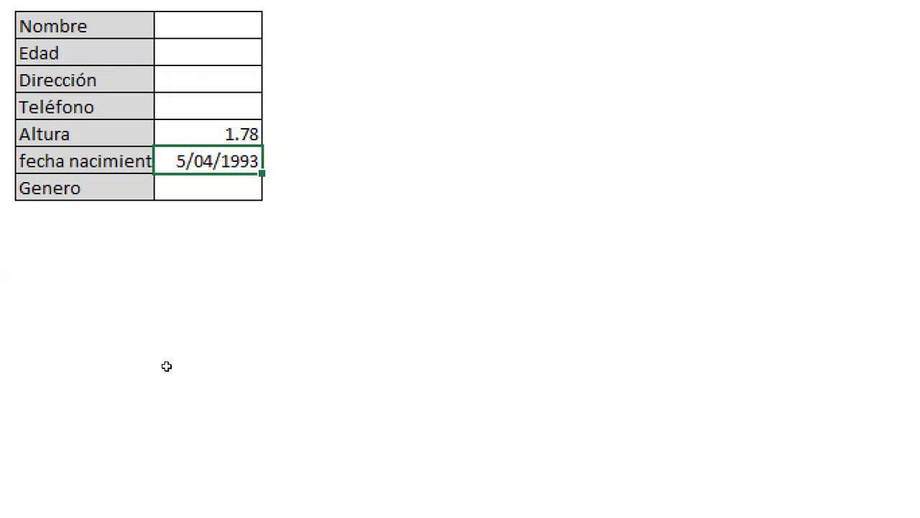
text(2)
key(Escape)
key(BackSpace)
key(BackSpace)
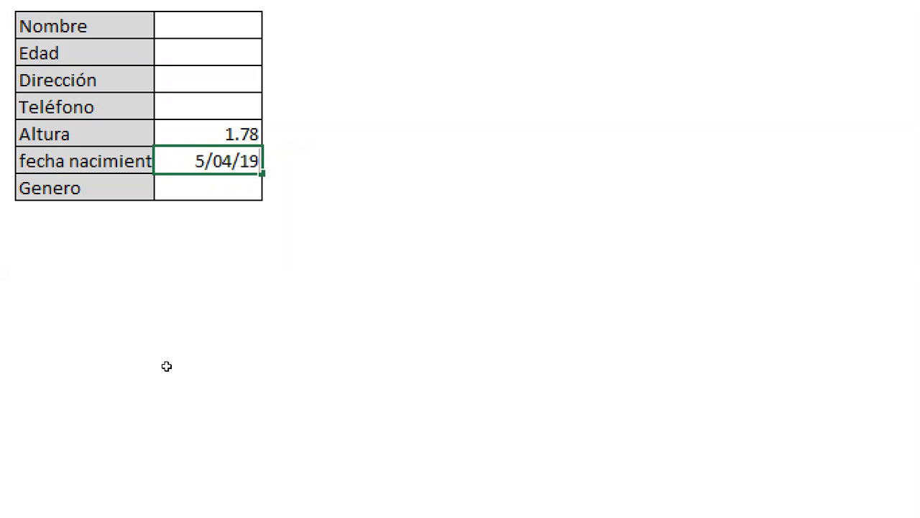
text(32)
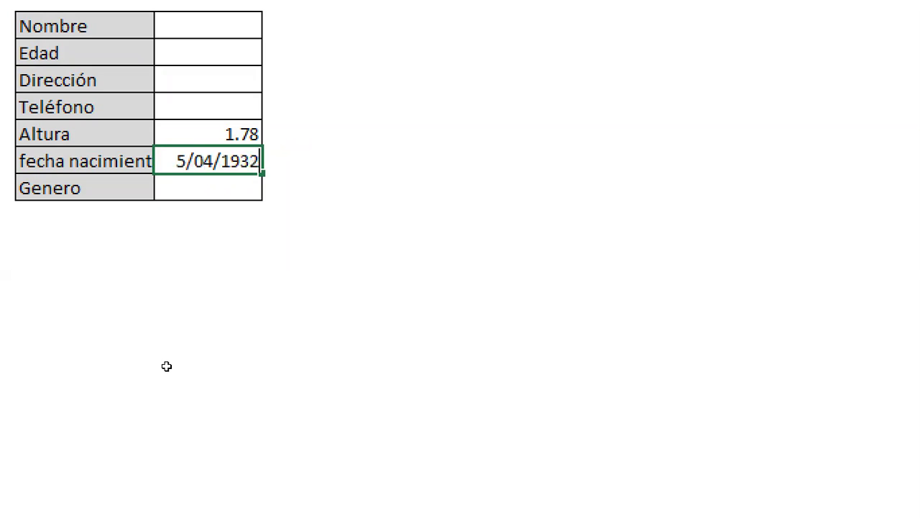
key(Return)
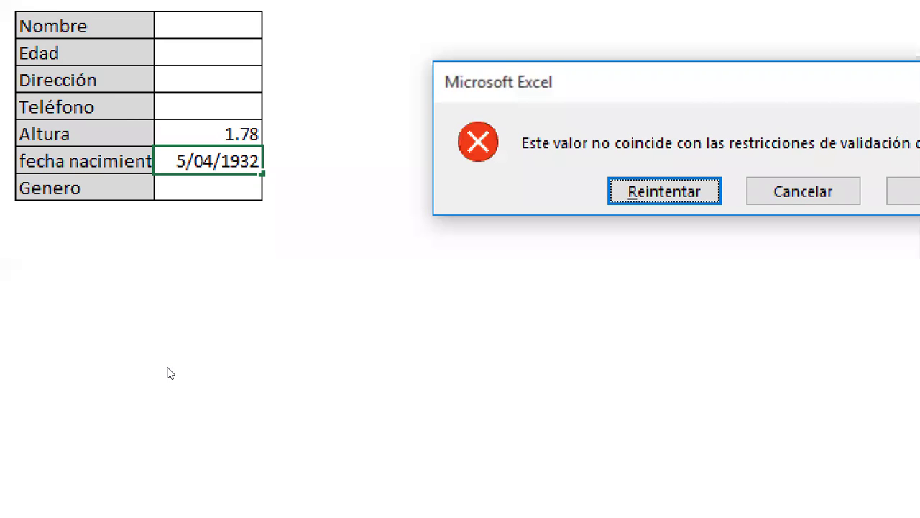
key(Escape)
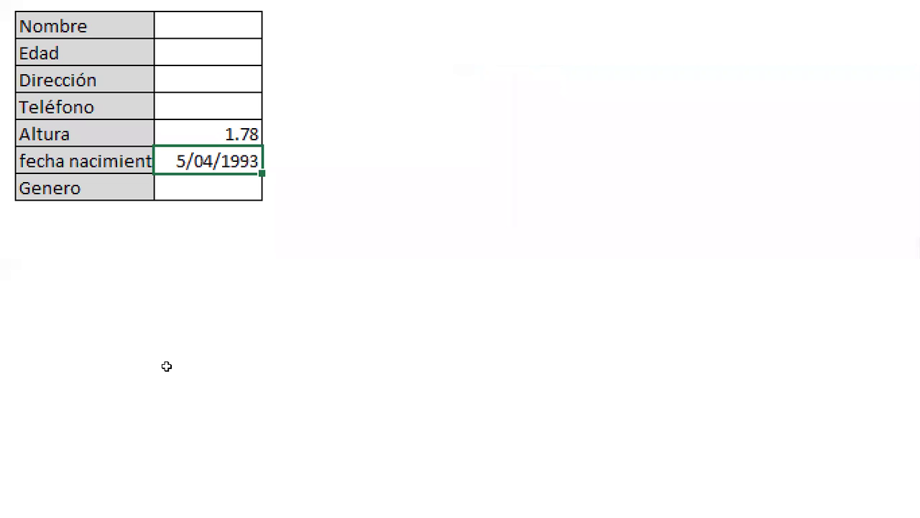
key(Return)
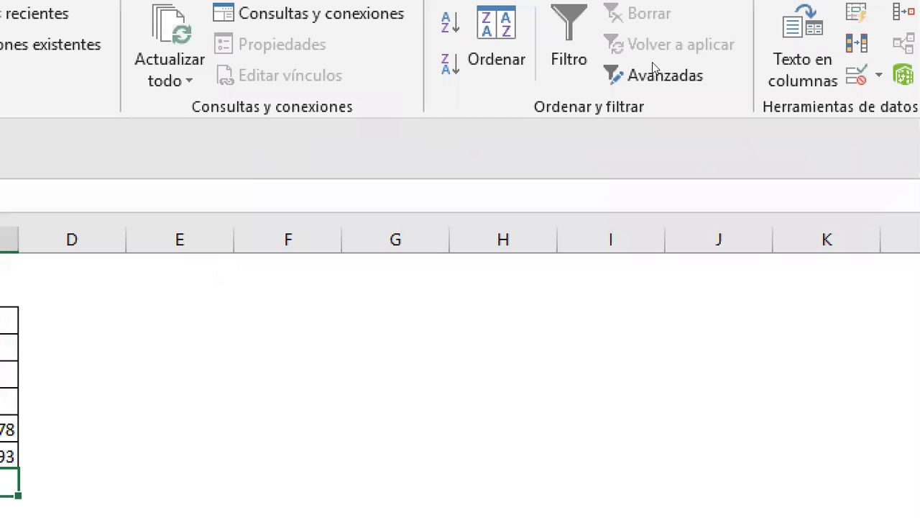
Step: Open data validation for the Genero cell and set Permitir to Lista
key(alt+d)
key(v)
key(v)
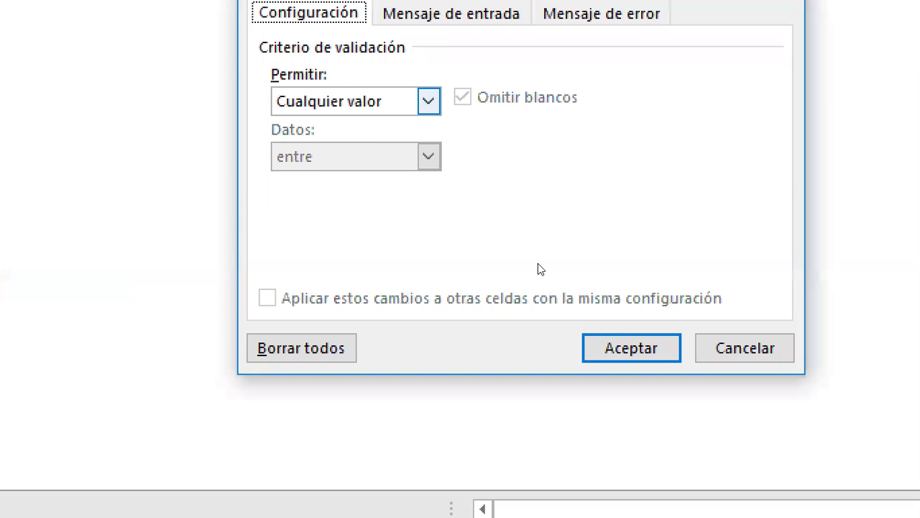
key(Tab)
key(alt+Down)
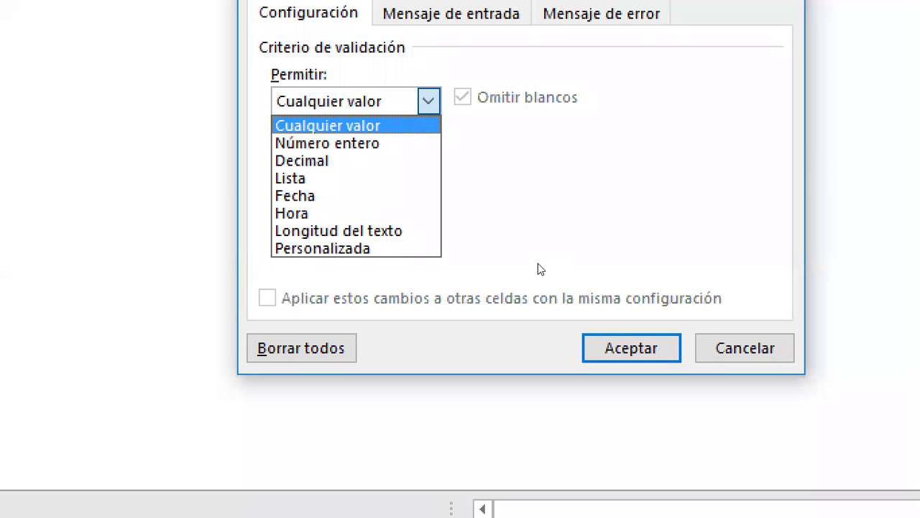
key(Down)
key(Down)
key(Down)
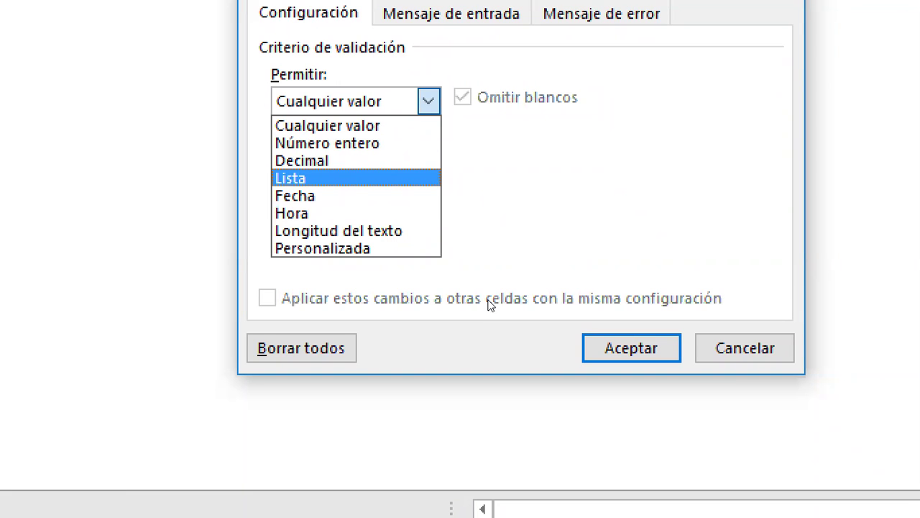
key(Return)
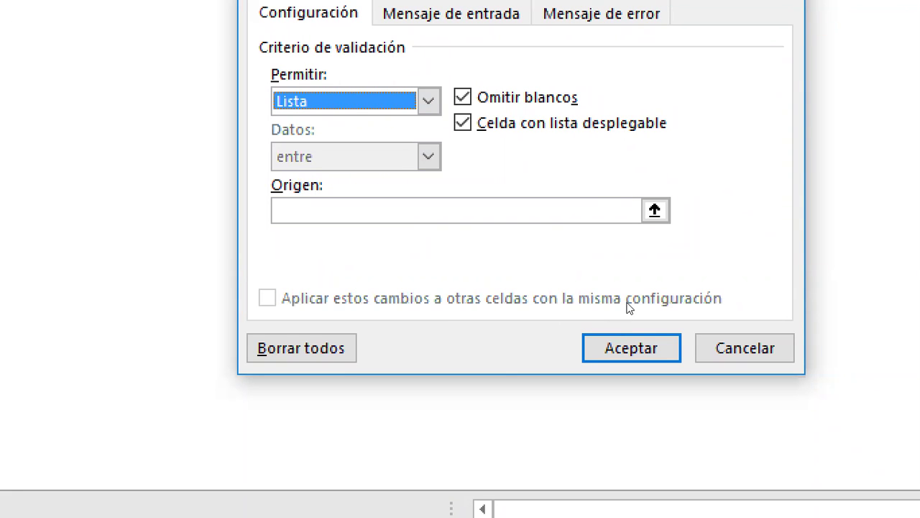
Step: Enter 'Másculino;Femenino' as the list source and apply the rule
click(654, 210)
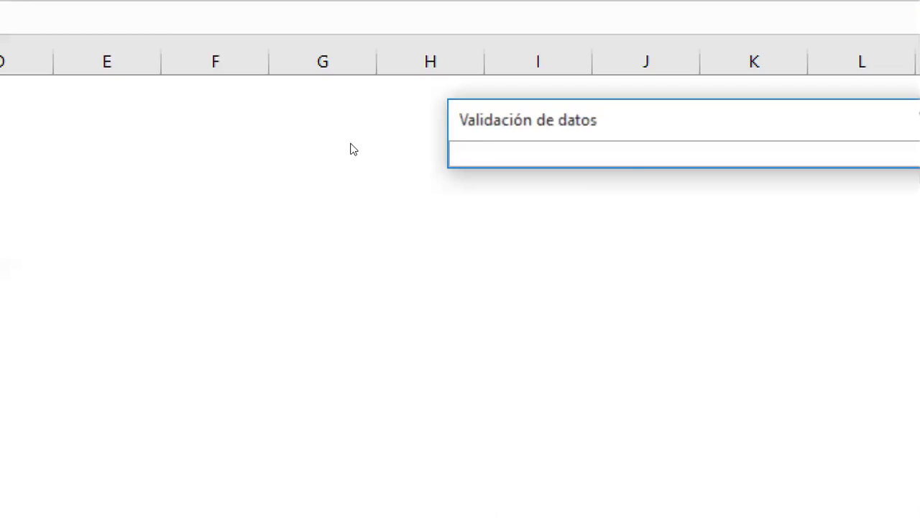
drag(86, 235, 91, 273)
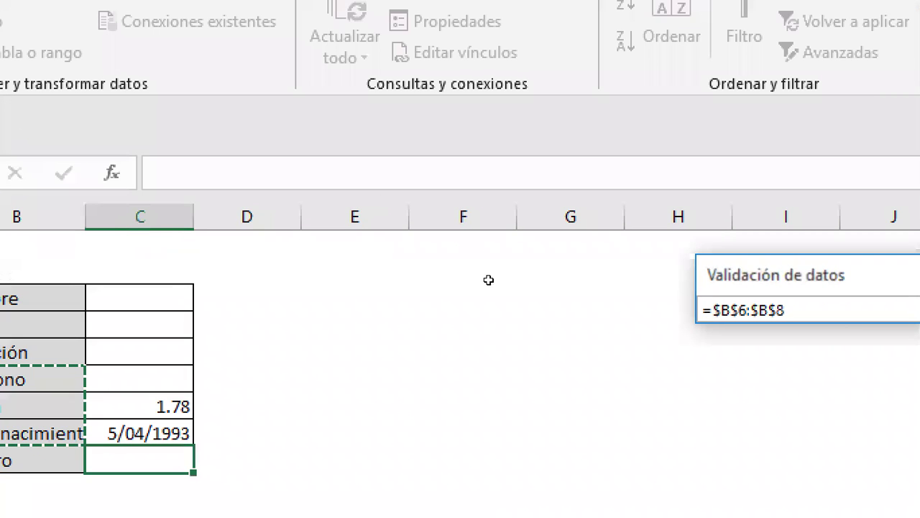
key(BackSpace)
key(BackSpace)
key(BackSpace)
key(BackSpace)
key(BackSpace)
key(BackSpace)
key(BackSpace)
key(BackSpace)
key(BackSpace)
key(BackSpace)
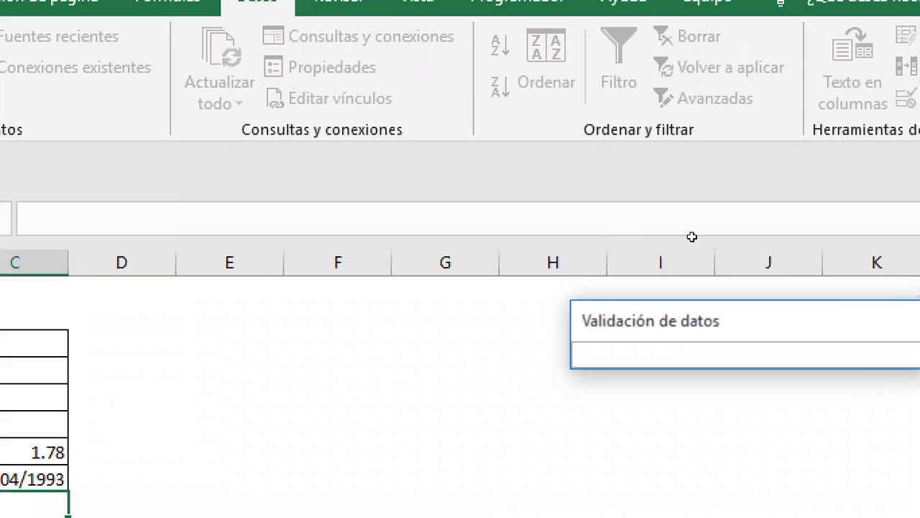
key(Return)
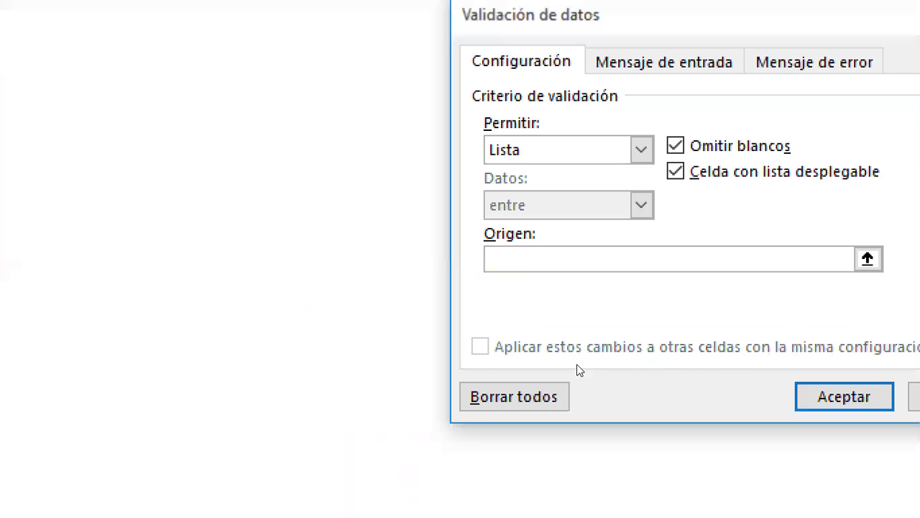
text(Másculino;Femenino)
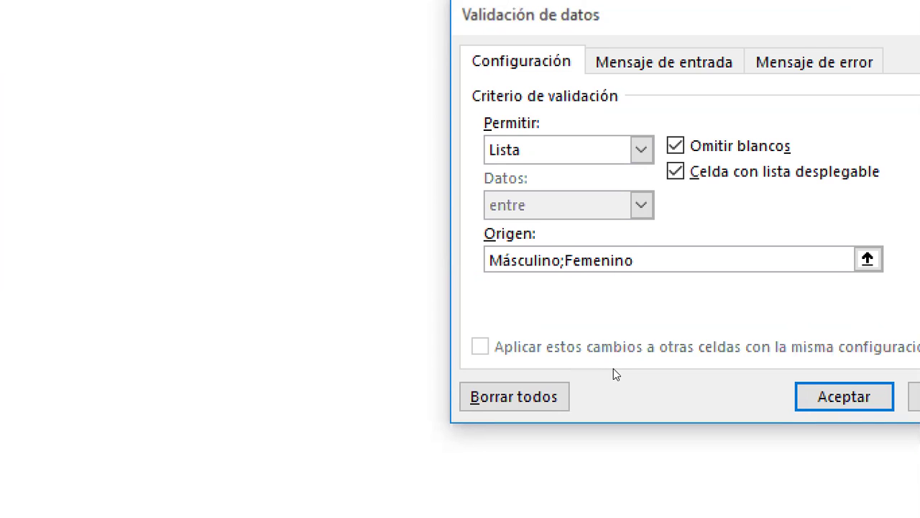
key(Return)
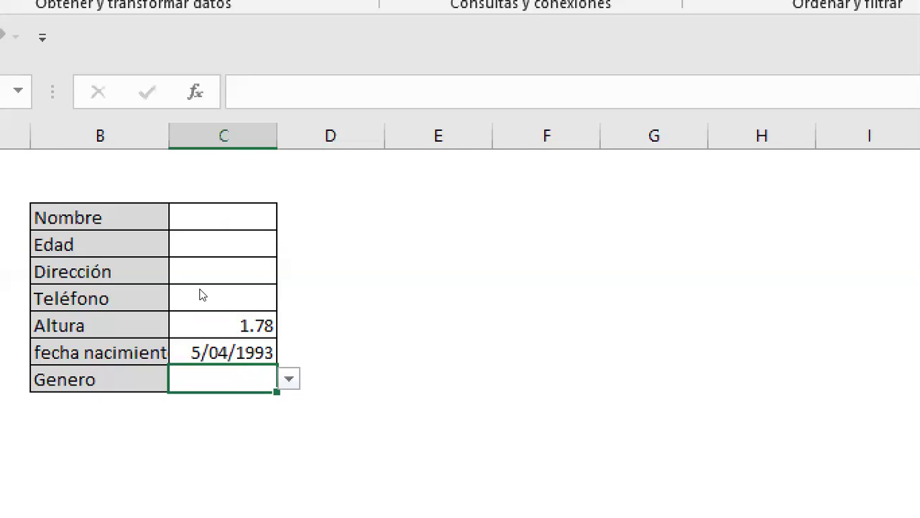
Step: Give the Genero cell the input message 'Elija un género'
key(alt+Down)
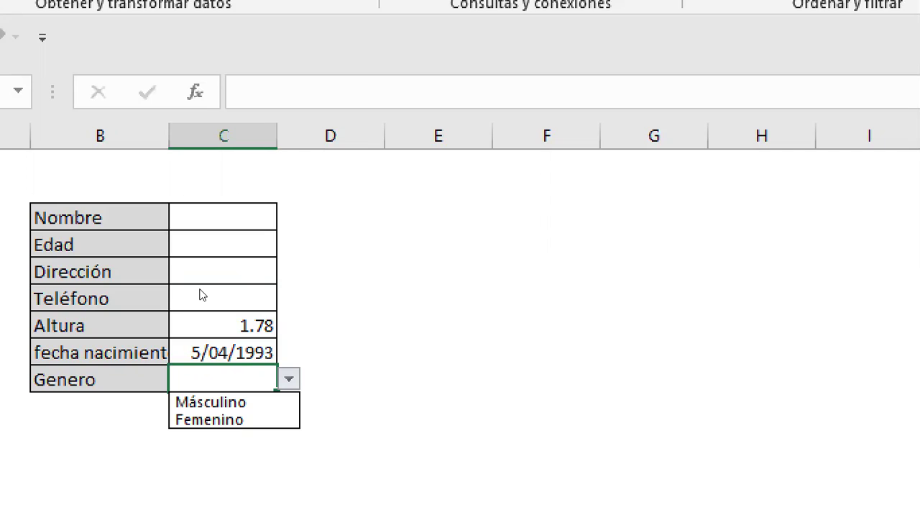
key(Down)
key(Down)
key(Up)
key(Escape)
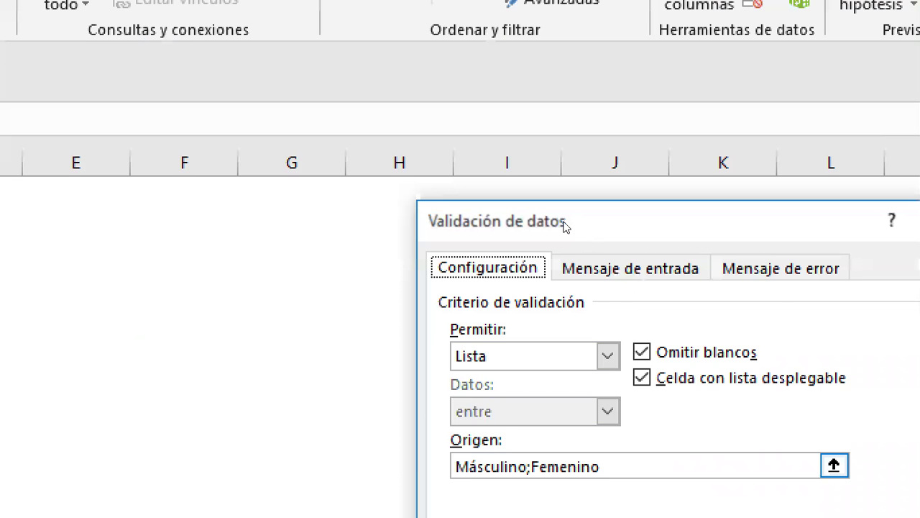
click(630, 268)
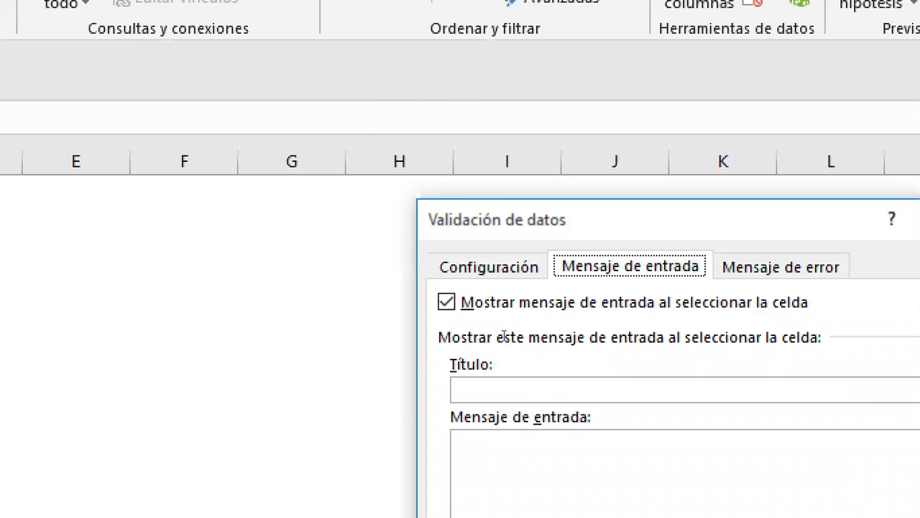
click(595, 503)
text(Elija)
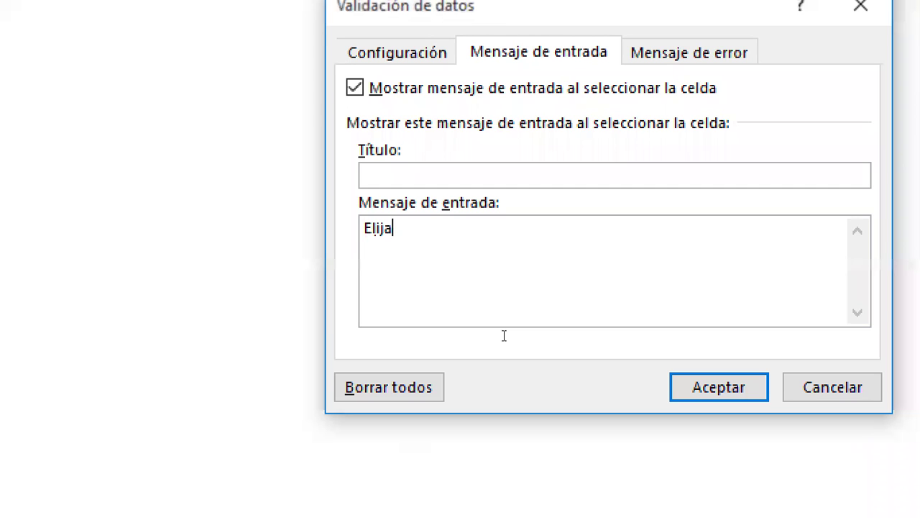
text( un géne)
key(BackSpace)
text(énero)
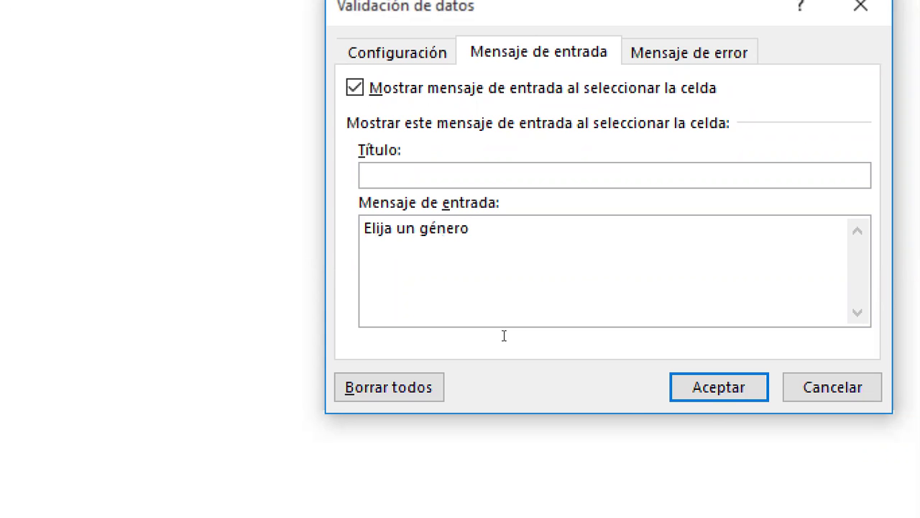
click(672, 386)
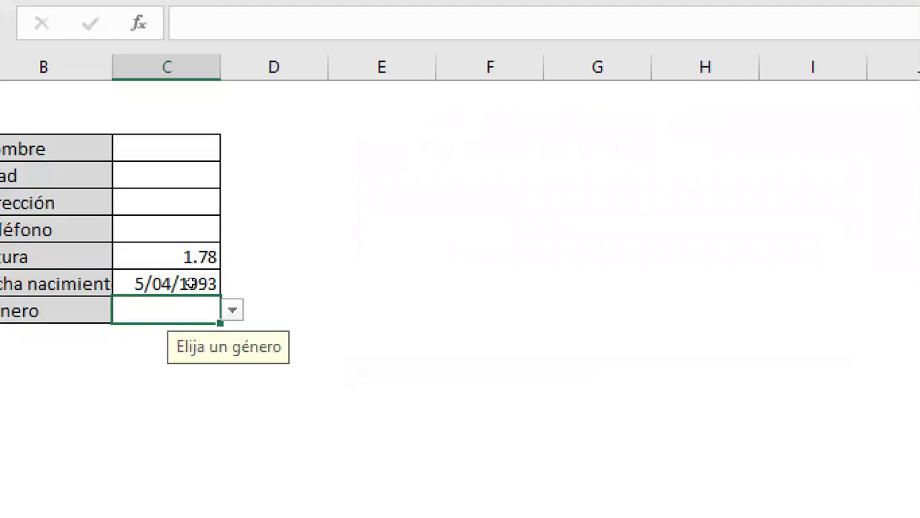
Step: Pick Másculino from the Genero cell's dropdown list
click(183, 277)
key(Down)
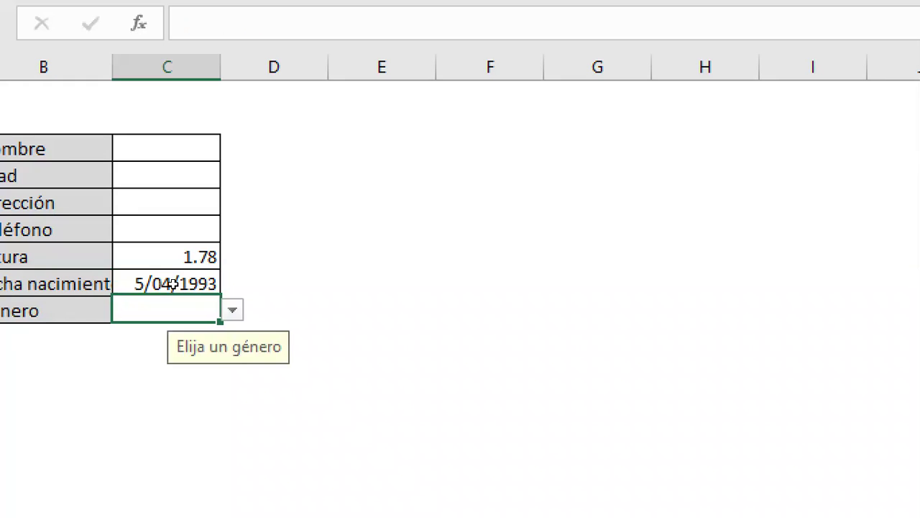
key(alt+Down)
key(Down)
key(Up)
key(Down)
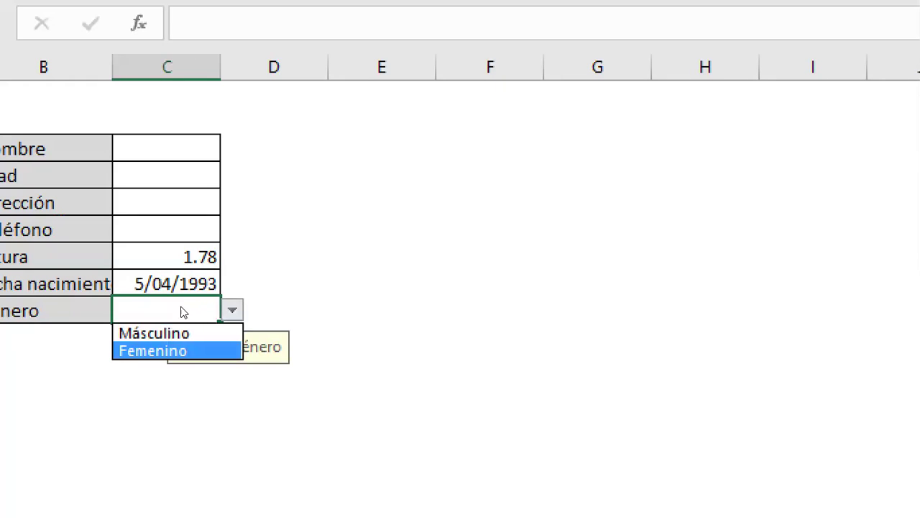
key(Up)
key(Return)
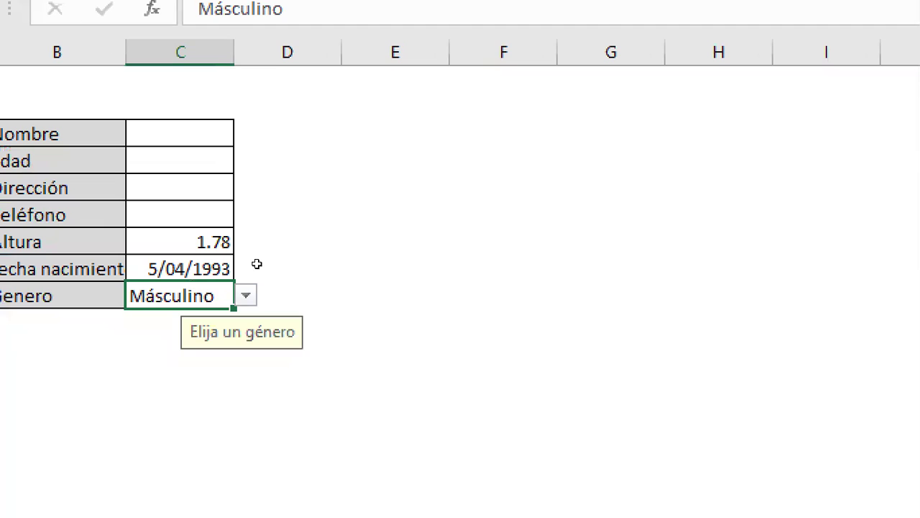
key(Up)
key(Up)
key(Right)
key(Right)
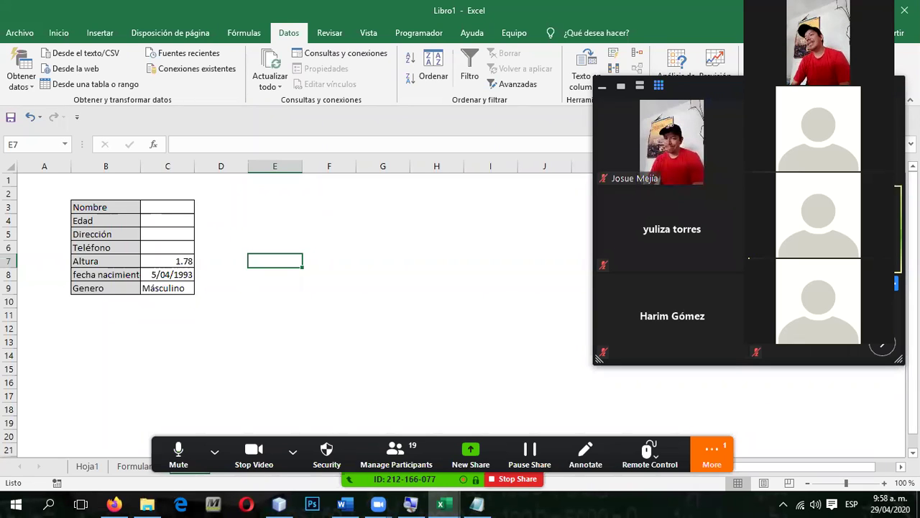
Step: Hide Zoom's floating meeting controls and select an empty cell beside the form
click(712, 452)
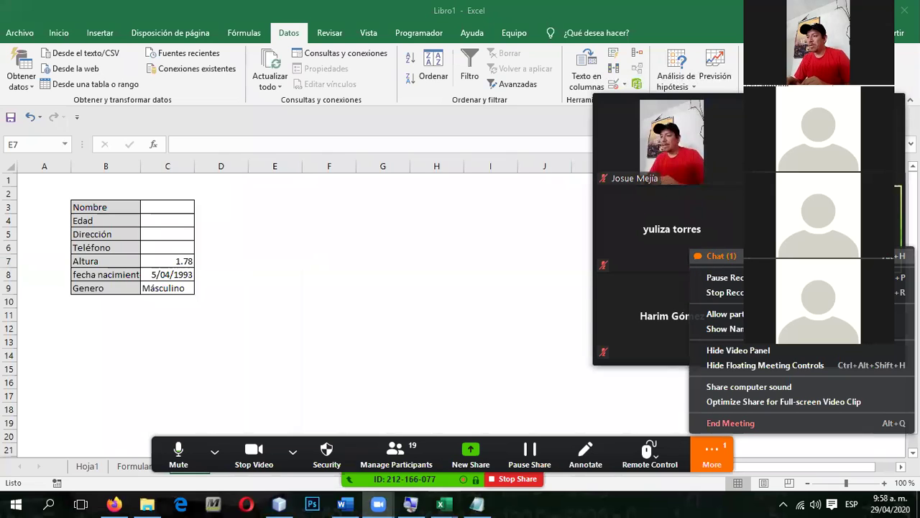
click(507, 201)
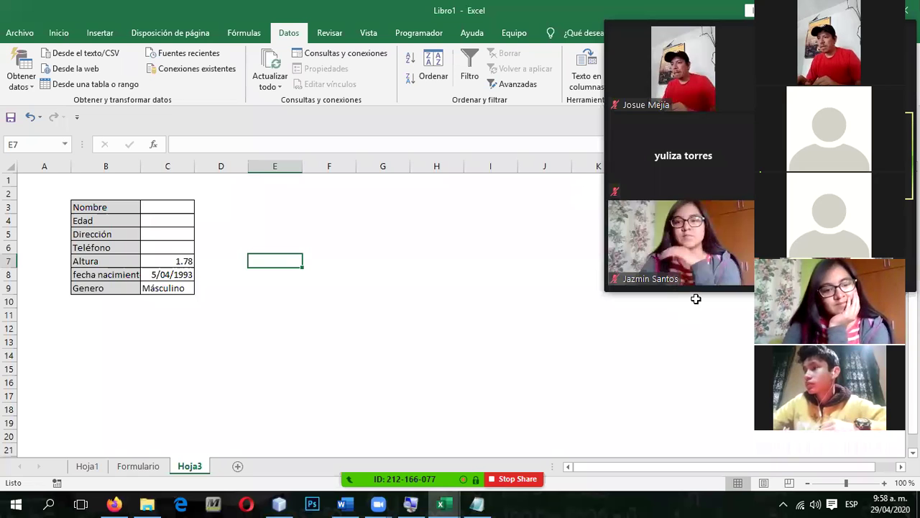
click(696, 299)
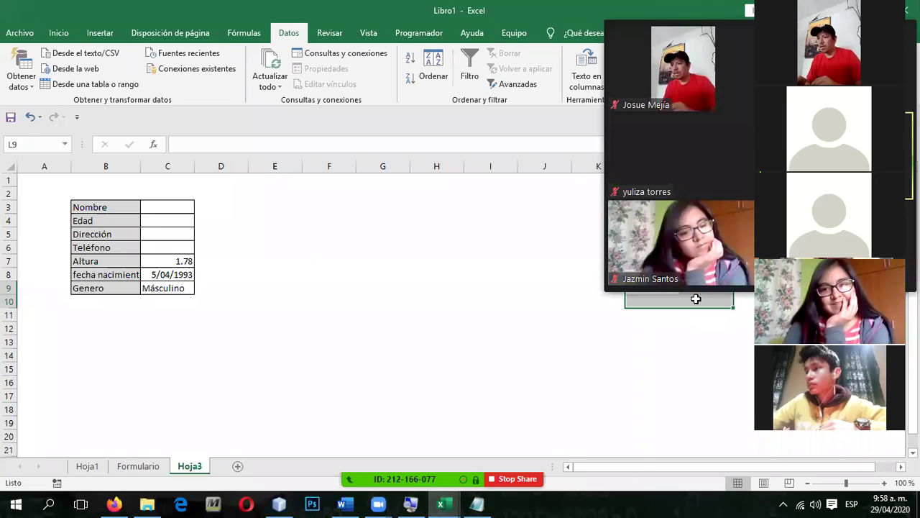
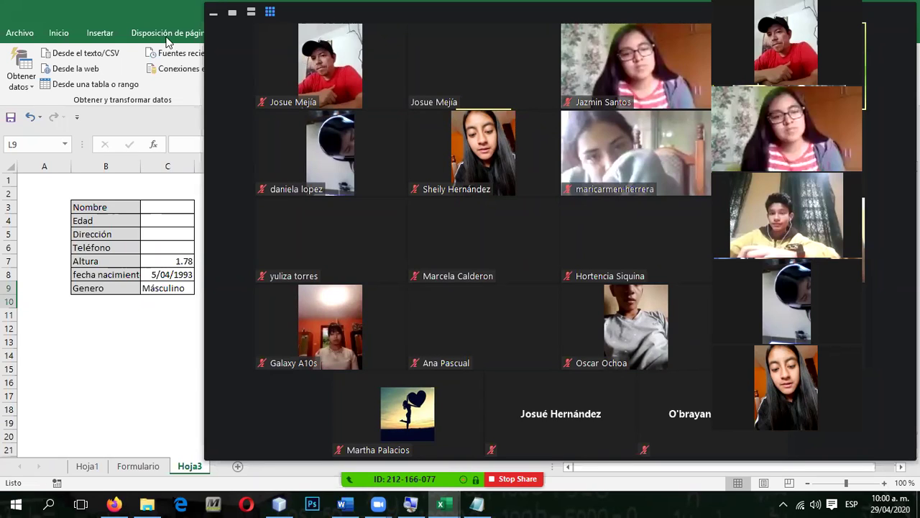
Step: Bring 'Planificación de semana 3 Virtual Class.docx' in Word in front of the Zoom gallery
key(alt+Tab)
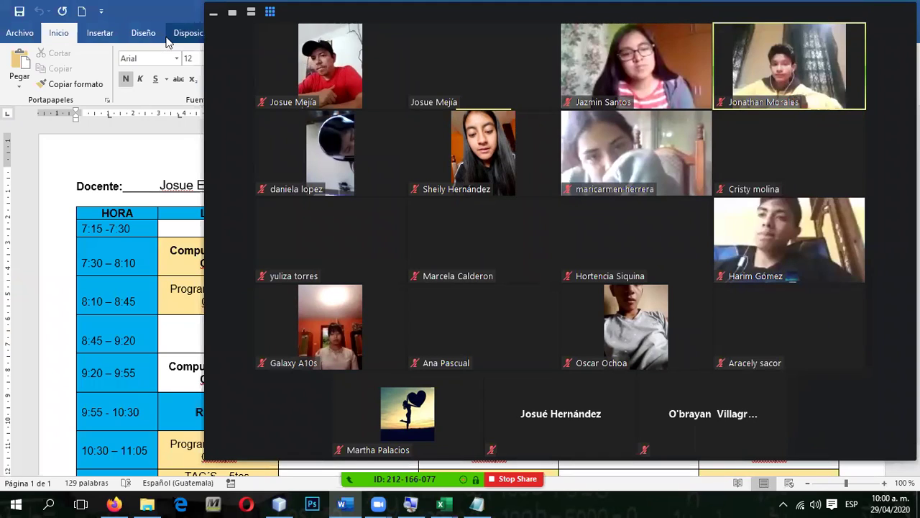
key(alt)
key(a)
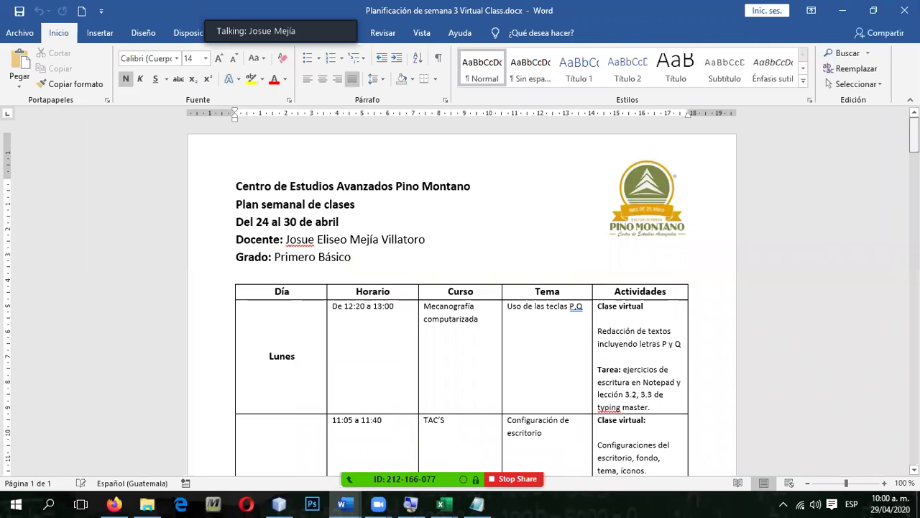
Step: Scroll the class plan to page 2's 'Tarea' entry on the validated delivery-note format
scroll(460, 302, down, 10)
scroll(460, 302, down, 20)
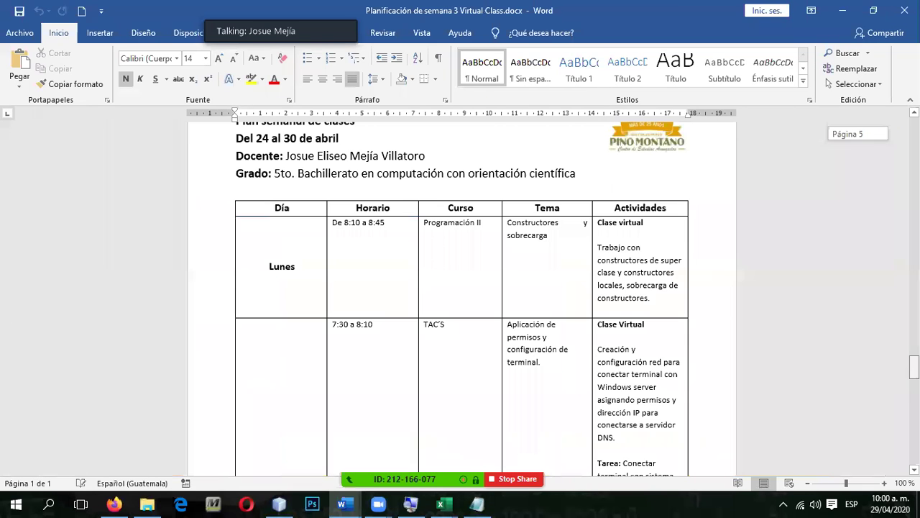
scroll(460, 302, up, 8)
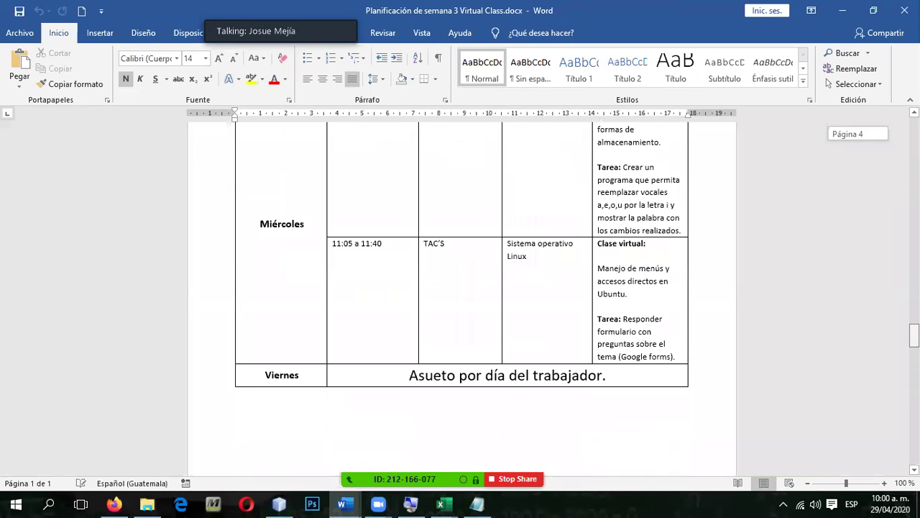
scroll(460, 301, up, 4)
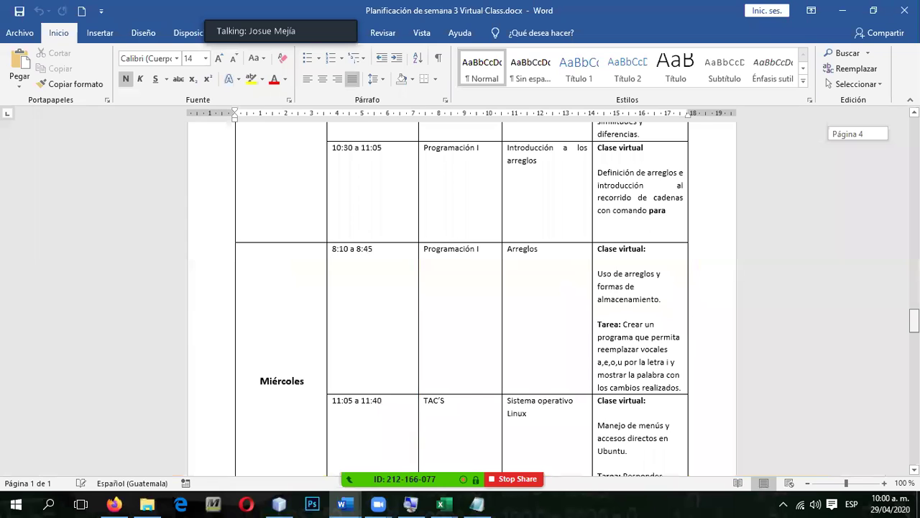
scroll(460, 302, up, 4)
scroll(460, 302, up, 8)
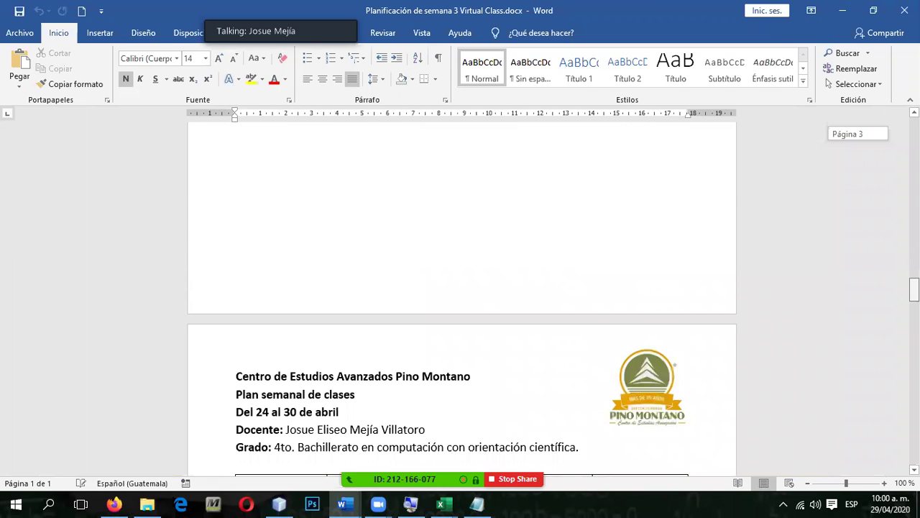
scroll(460, 302, up, 15)
scroll(460, 302, up, 10)
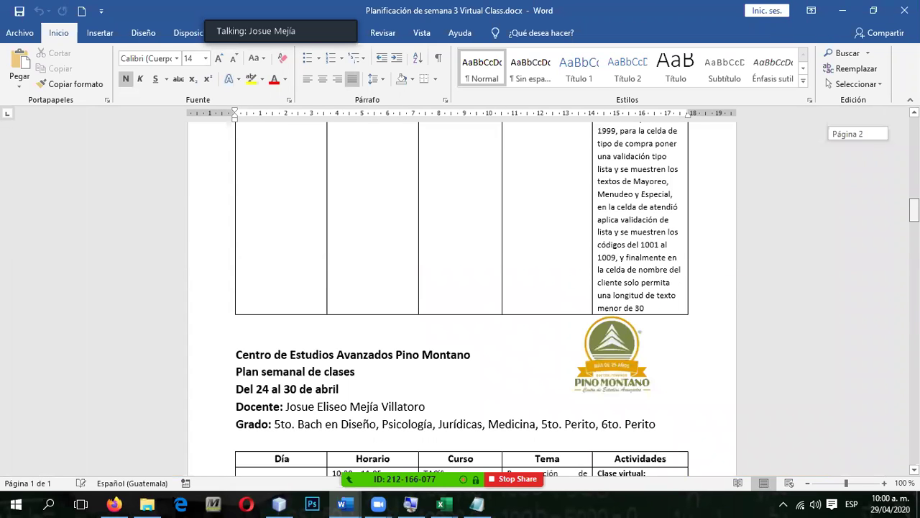
scroll(460, 302, up, 8)
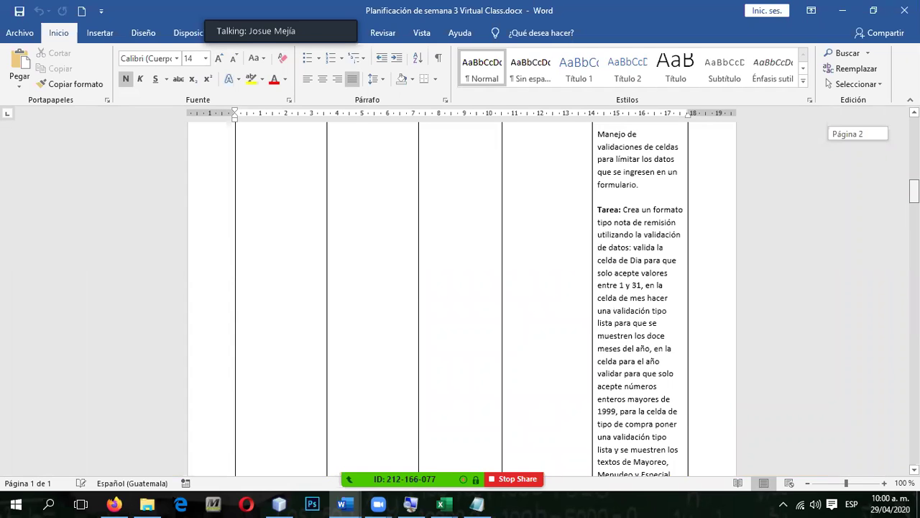
scroll(460, 302, down, 2)
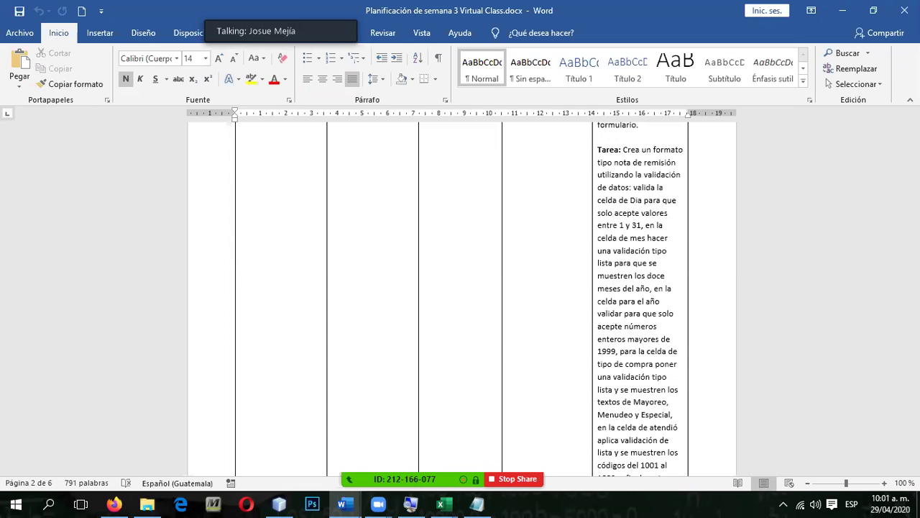
scroll(460, 295, up, 15)
Step: Scroll down the Tarea cell to its last requirement: customer names under 30 characters
click(235, 238)
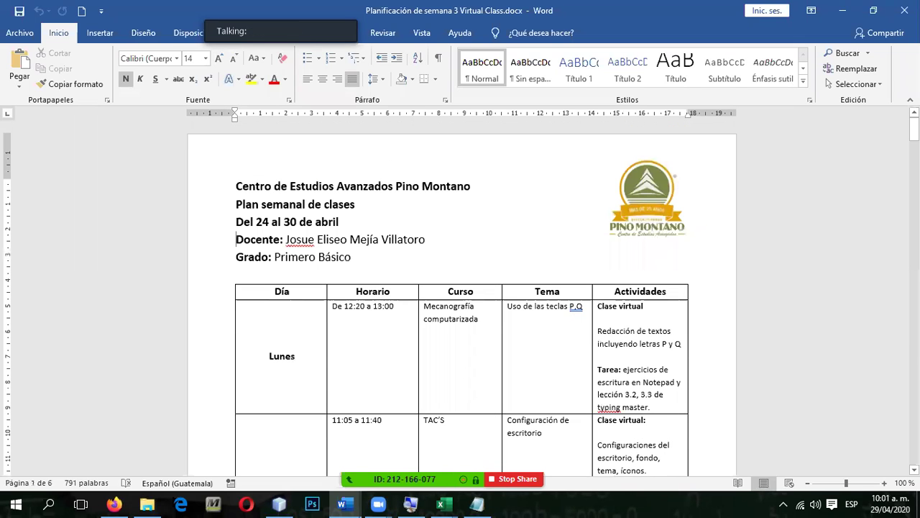
scroll(461, 295, down, 15)
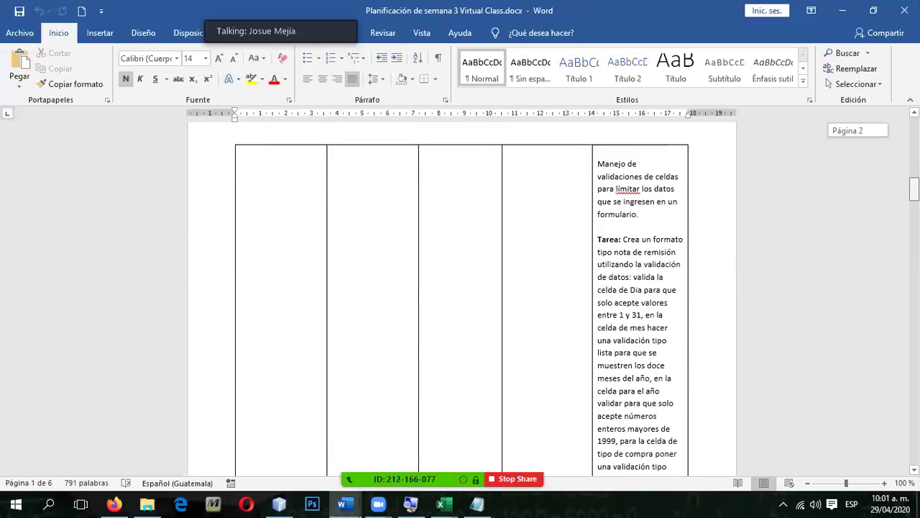
scroll(460, 295, down, 1)
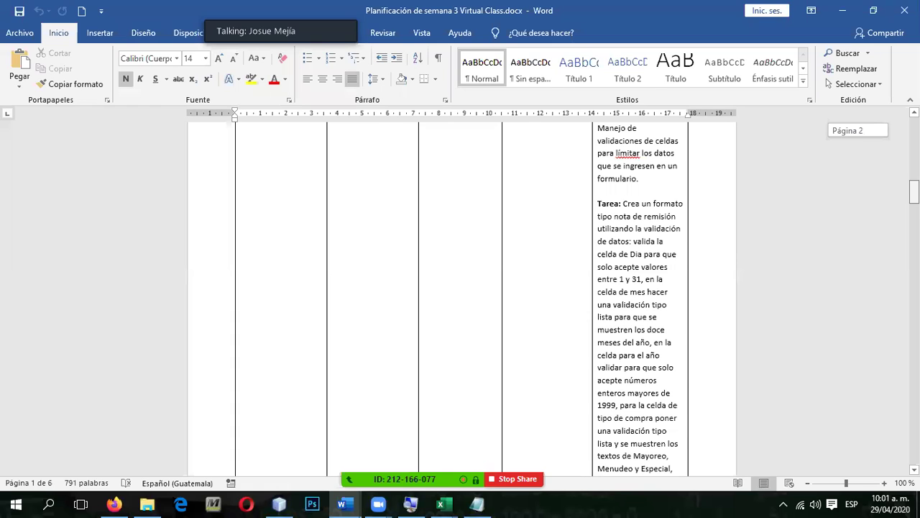
scroll(461, 295, down, 4)
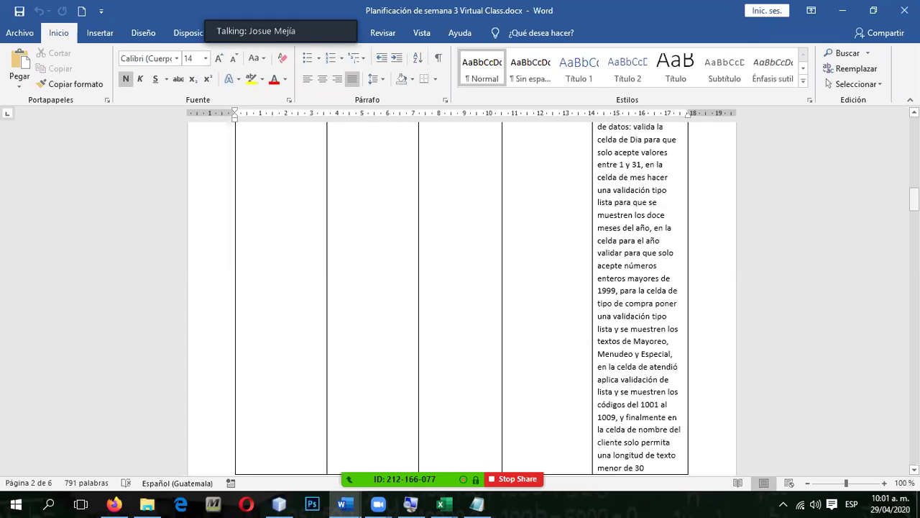
scroll(462, 299, down, 3)
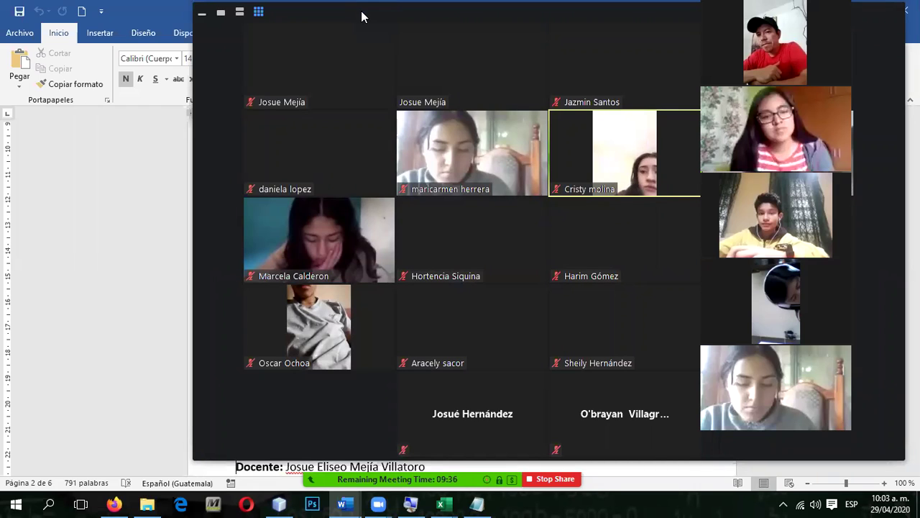
Step: Read the students' replies in the Zoom group chat, then close the chat window
key(alt+h)
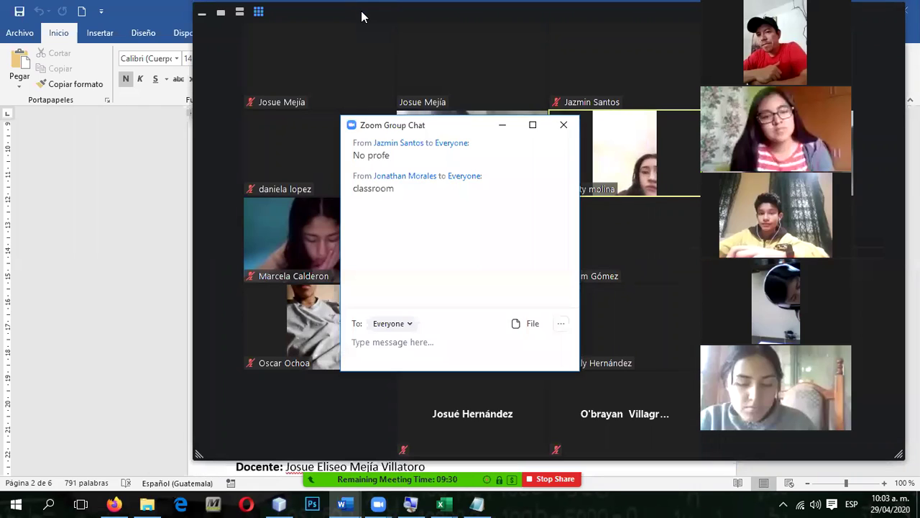
key(alt+h)
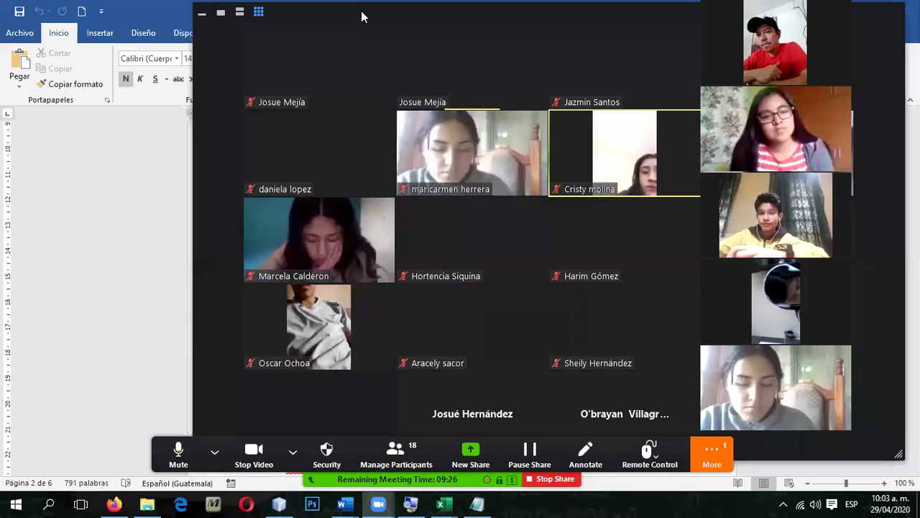
key(alt+h)
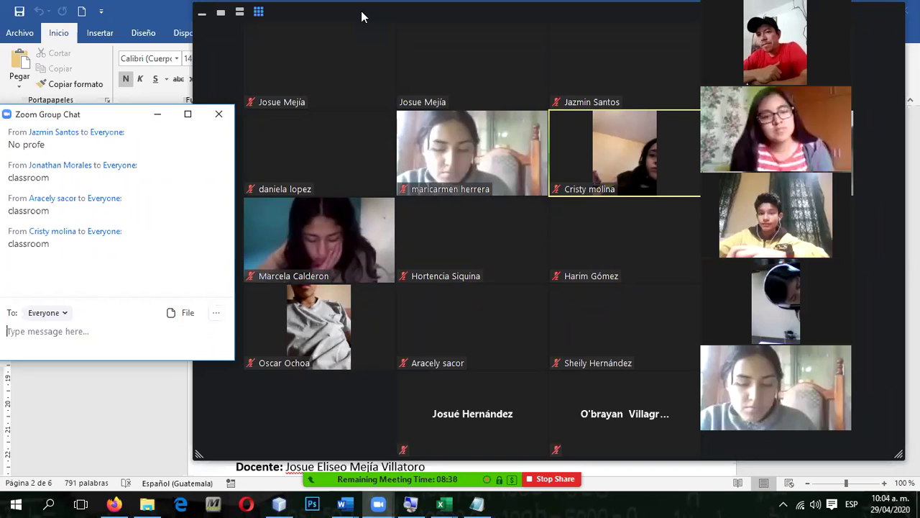
click(219, 114)
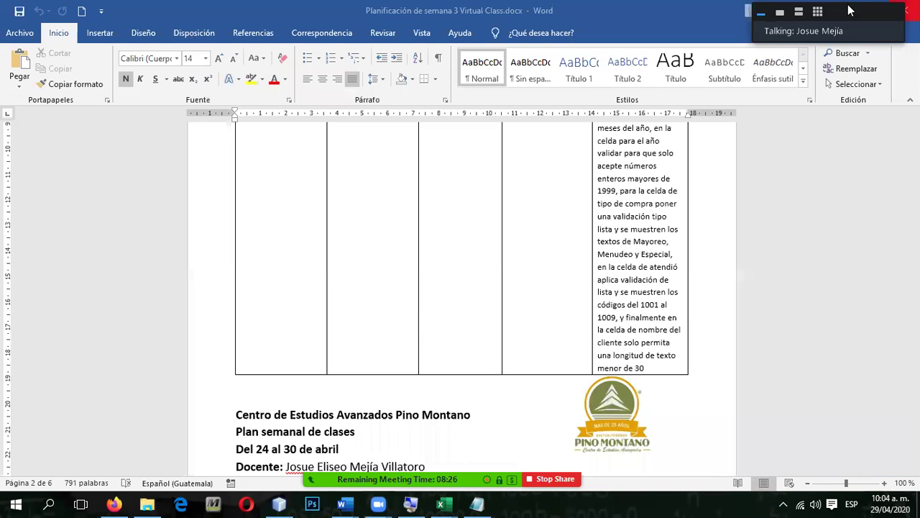
Step: Minimize Word, switch to the Excel 'Libro1' form sheet and open the Zoom group chat
click(837, 14)
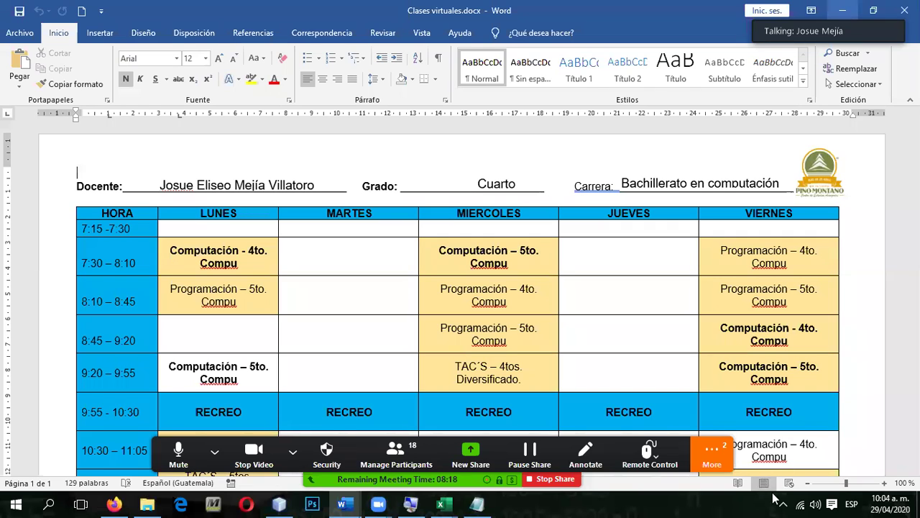
key(alt+Tab)
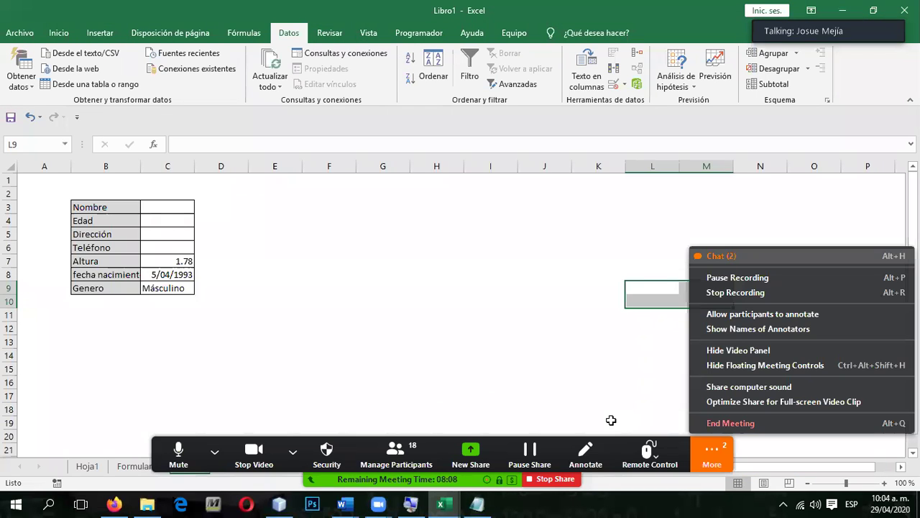
key(alt+h)
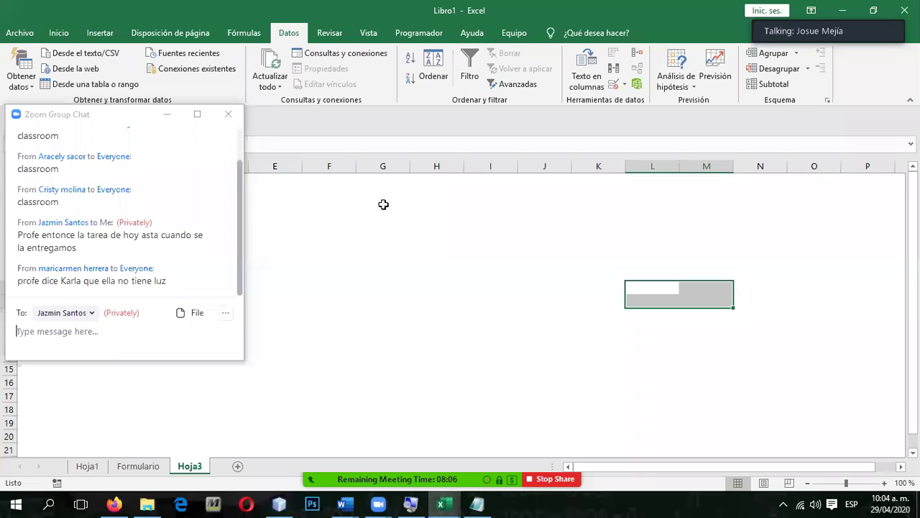